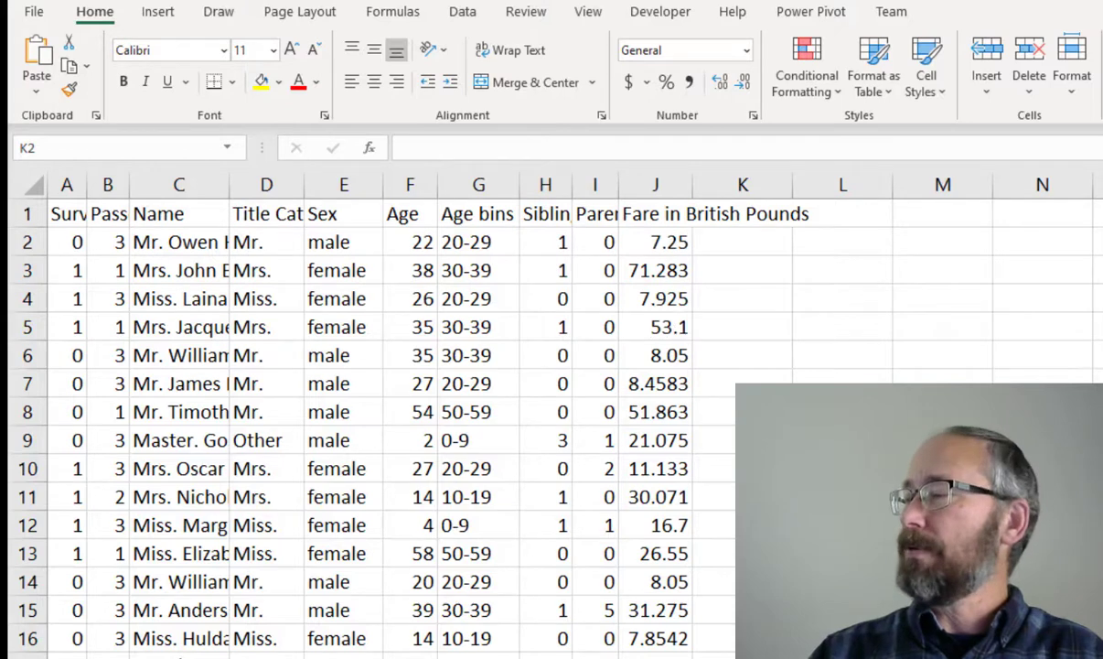
# Open the Data Analysis tool and choose Descriptive Statistics
pyautogui.hscroll(7, 549, 412)
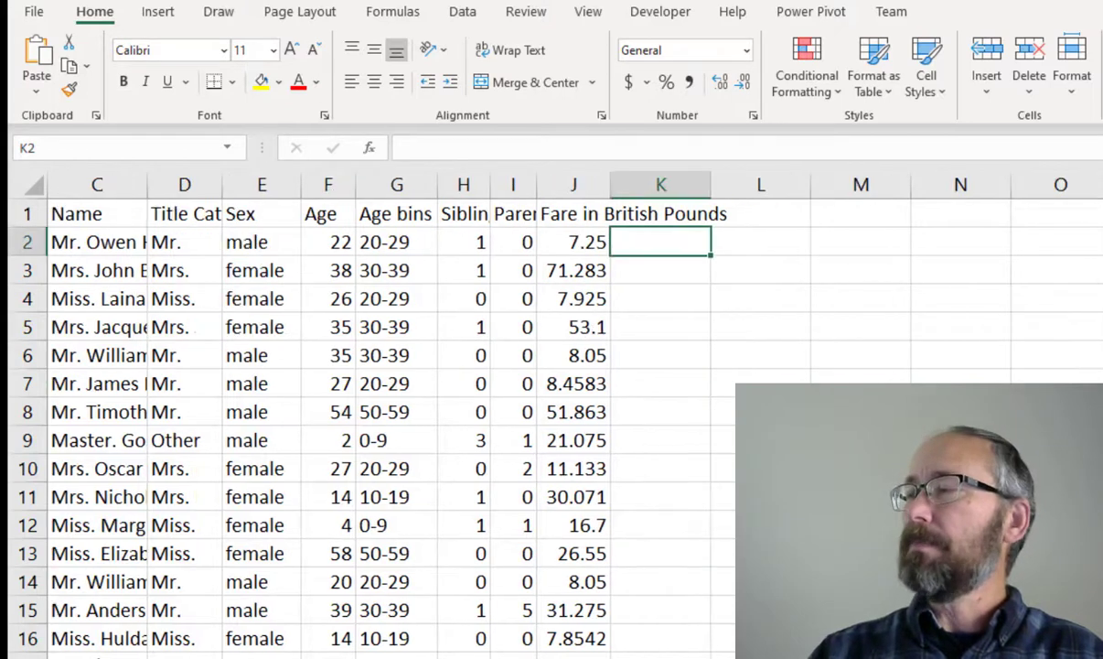
pyautogui.hscroll(2, 549, 412)
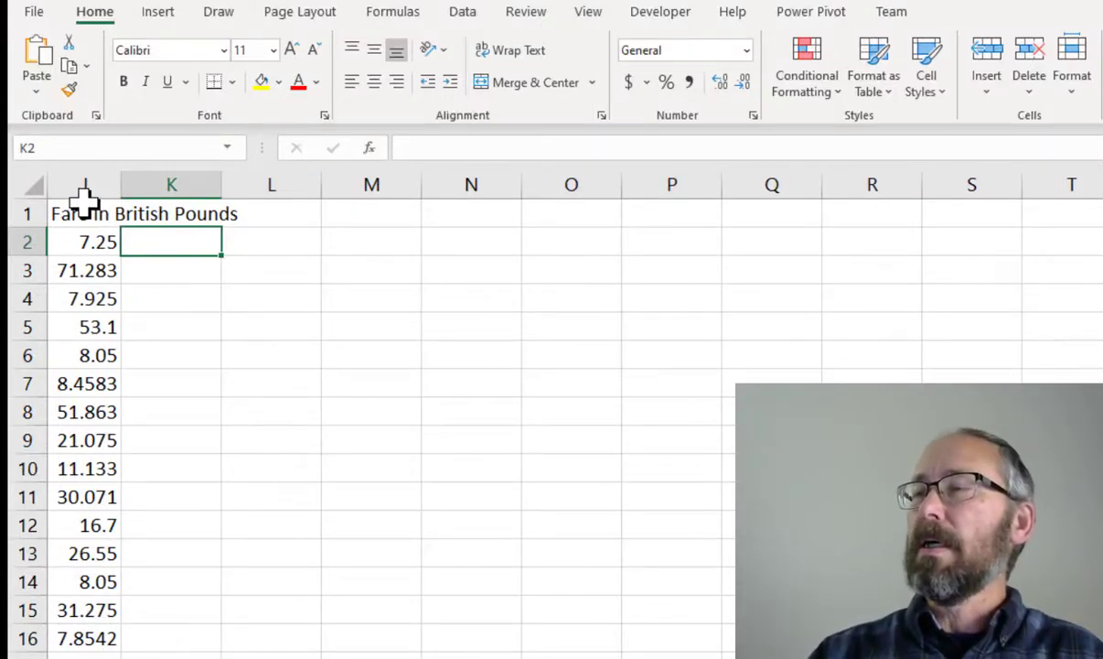
pyautogui.click(463, 13)
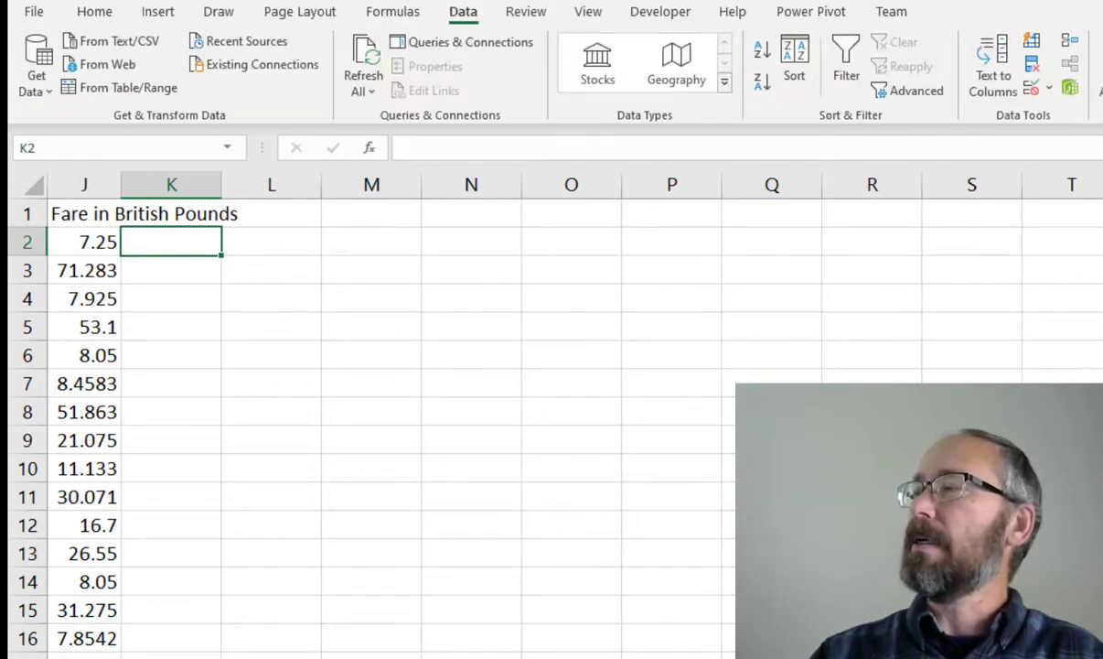
pyautogui.click(1101, 42)
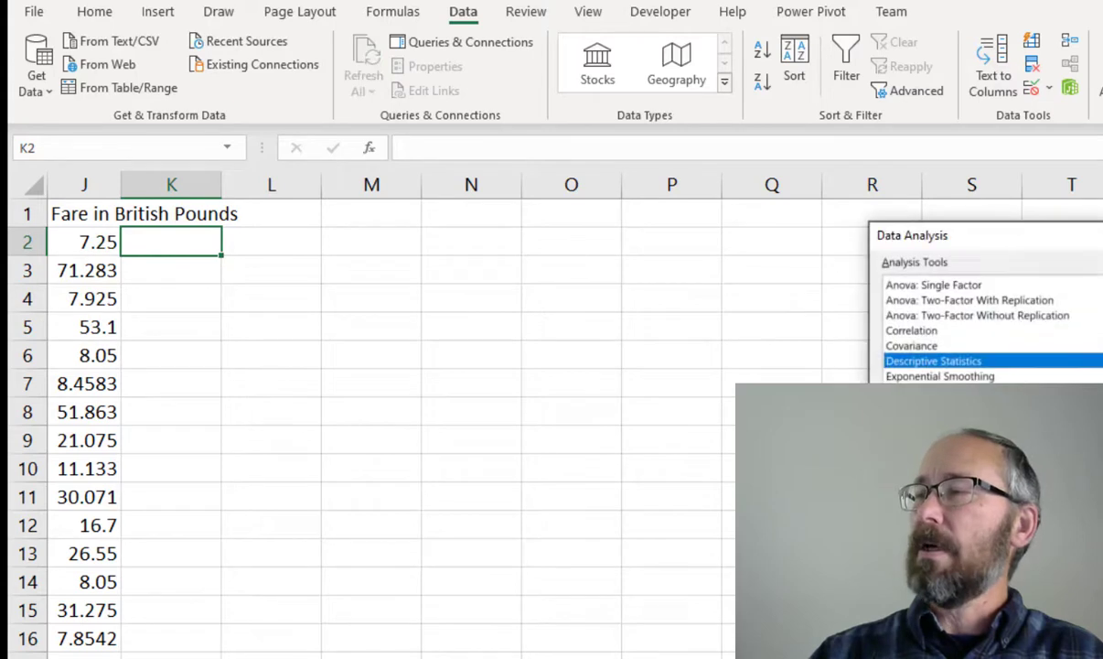
pyautogui.moveTo(1101, 248); pyautogui.dragTo(699, 240)
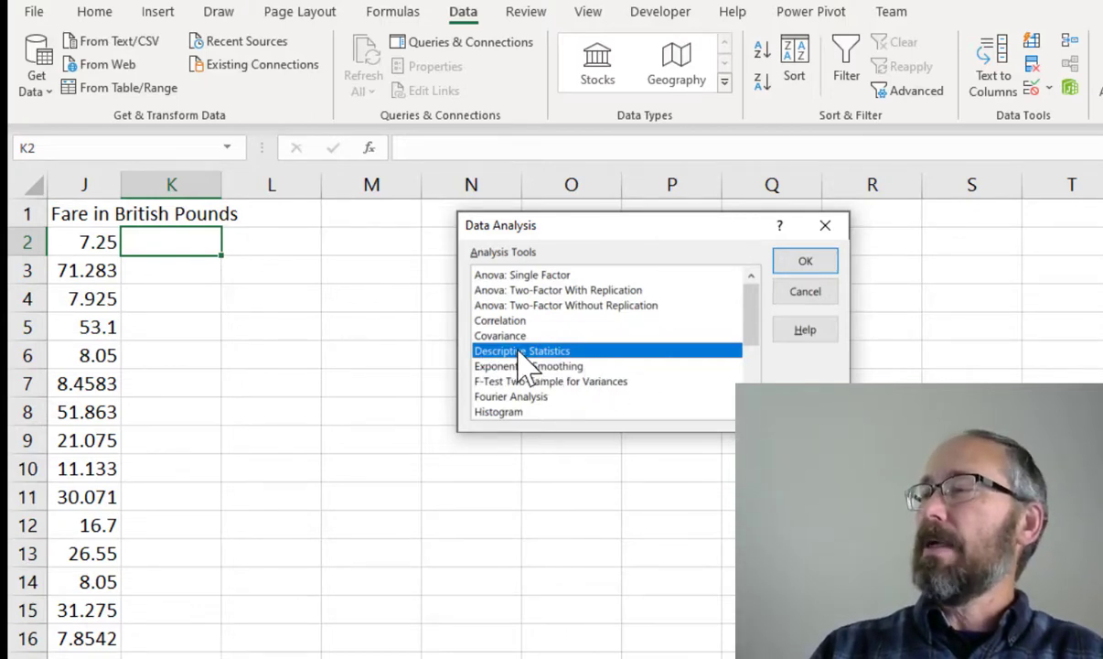
pyautogui.scroll(-3, 540, 361)
pyautogui.scroll(3, 537, 364)
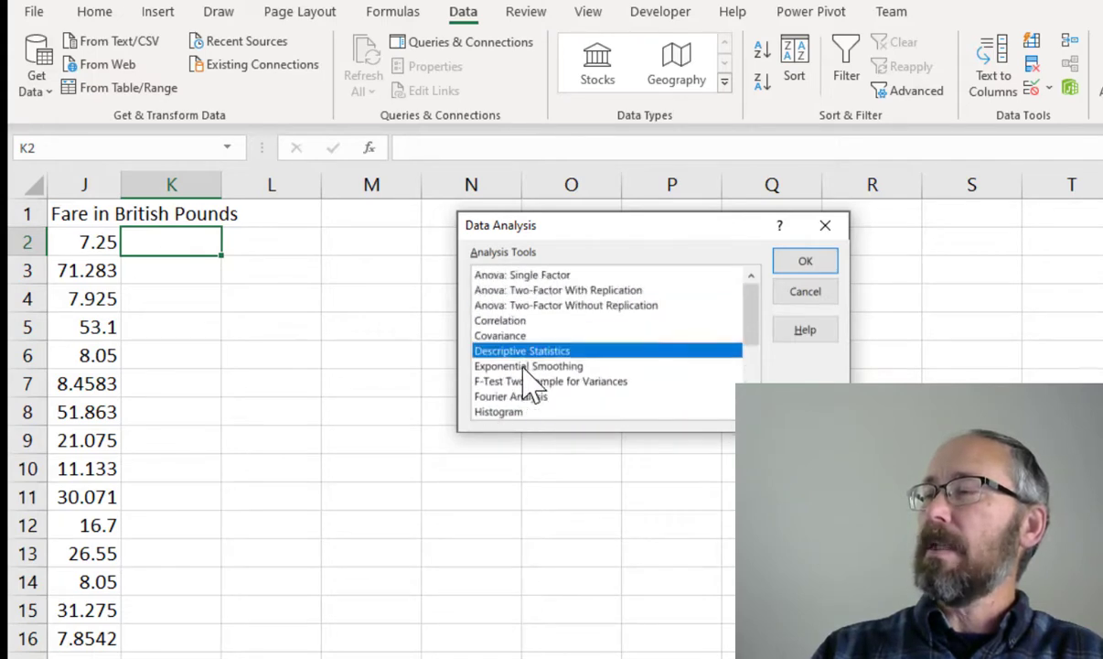
pyautogui.click(803, 262)
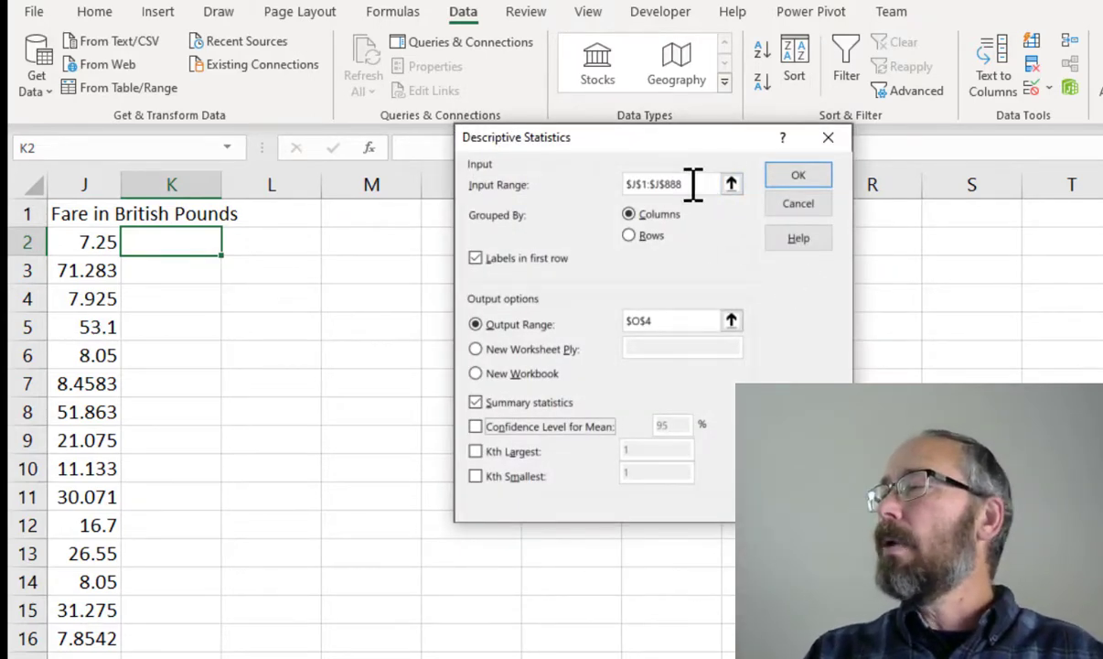
# Set the Descriptive Statistics input range to the whole column J:J
pyautogui.moveTo(677, 182); pyautogui.dragTo(593, 182)
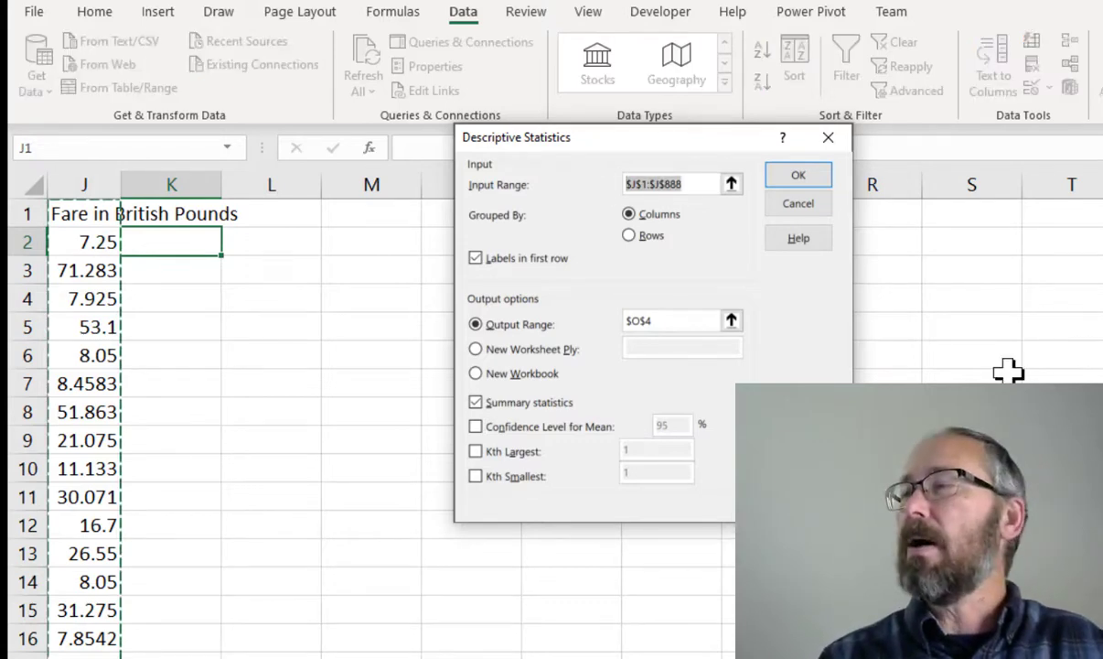
pyautogui.write('J')
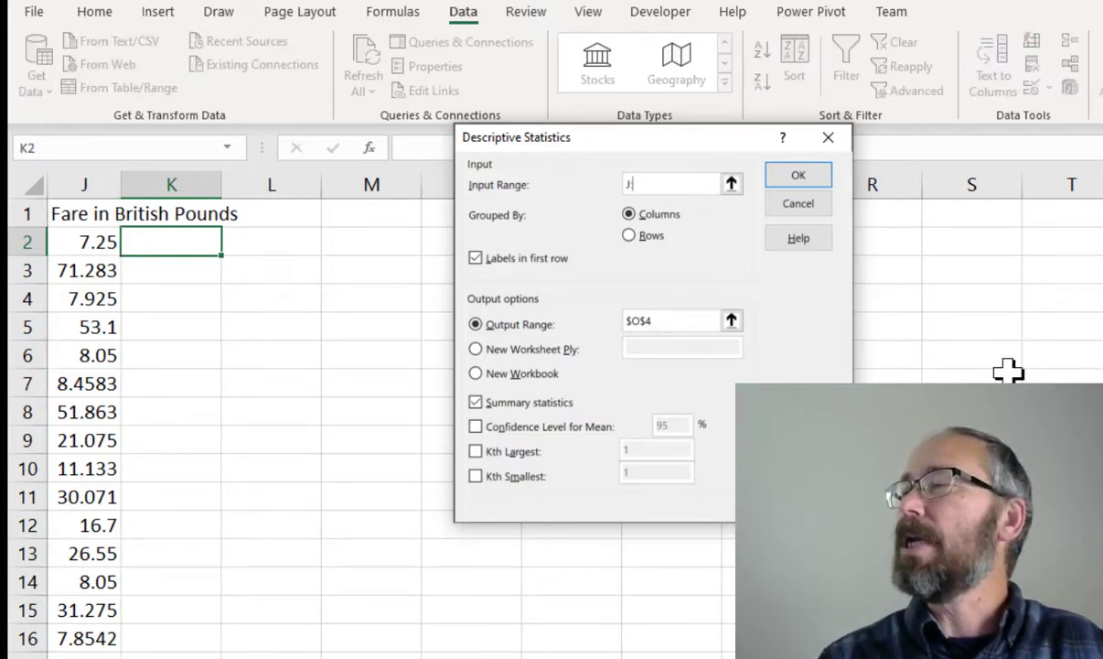
pyautogui.write(':J')
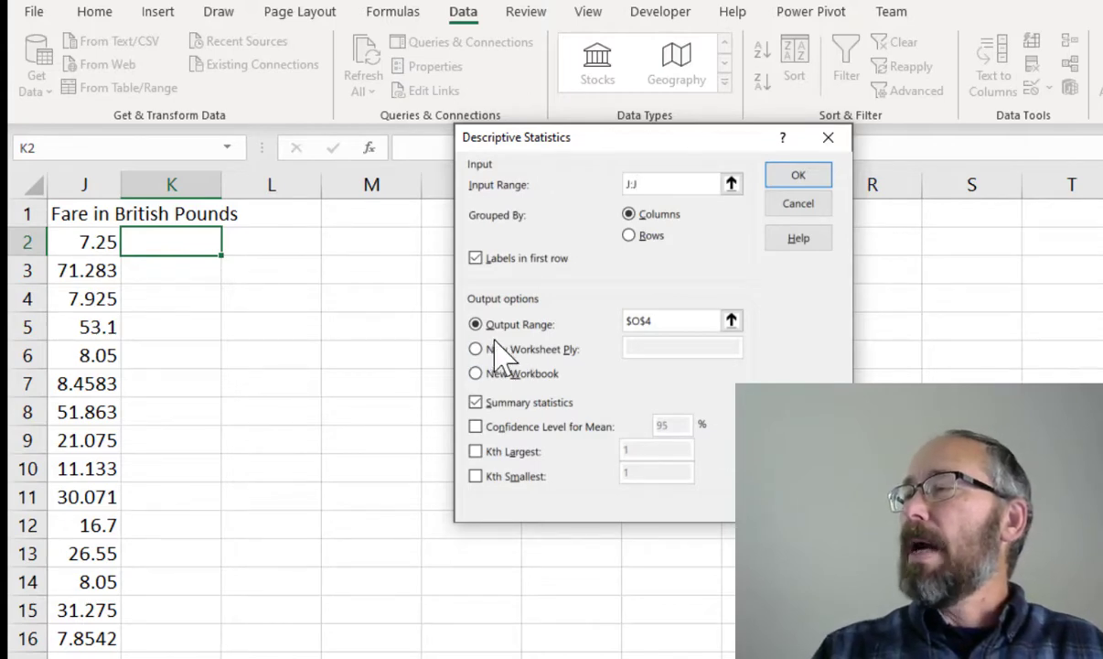
# Set the output range to L4, keep Summary statistics checked, and run the analysis
pyautogui.click(674, 320)
pyautogui.moveTo(673, 320); pyautogui.dragTo(622, 322)
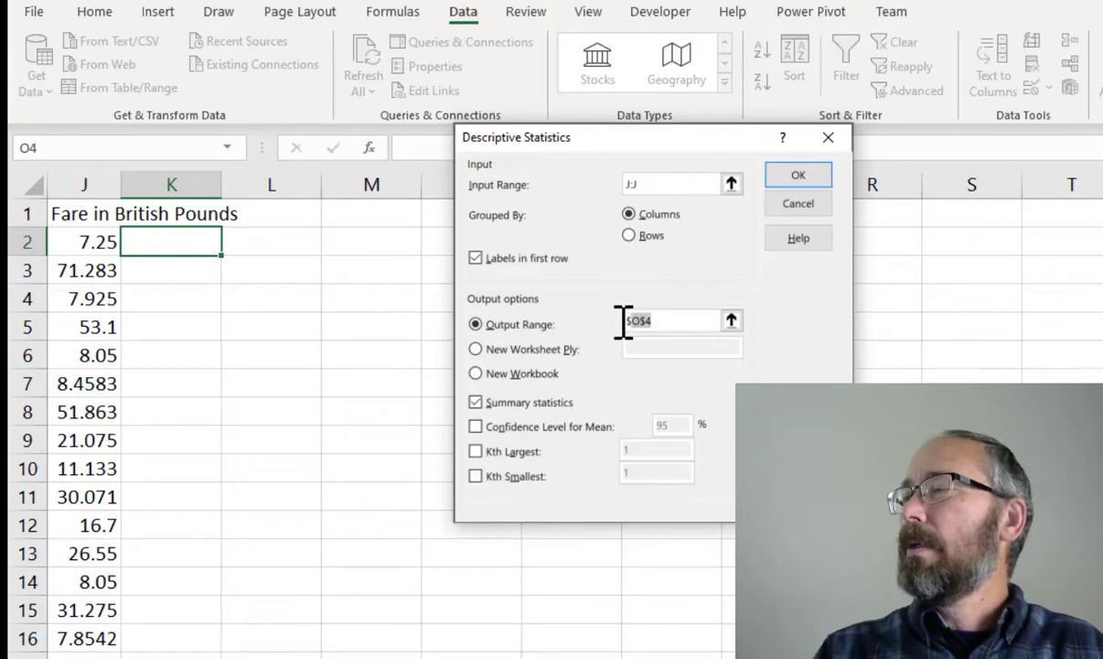
pyautogui.press('BackSpace')
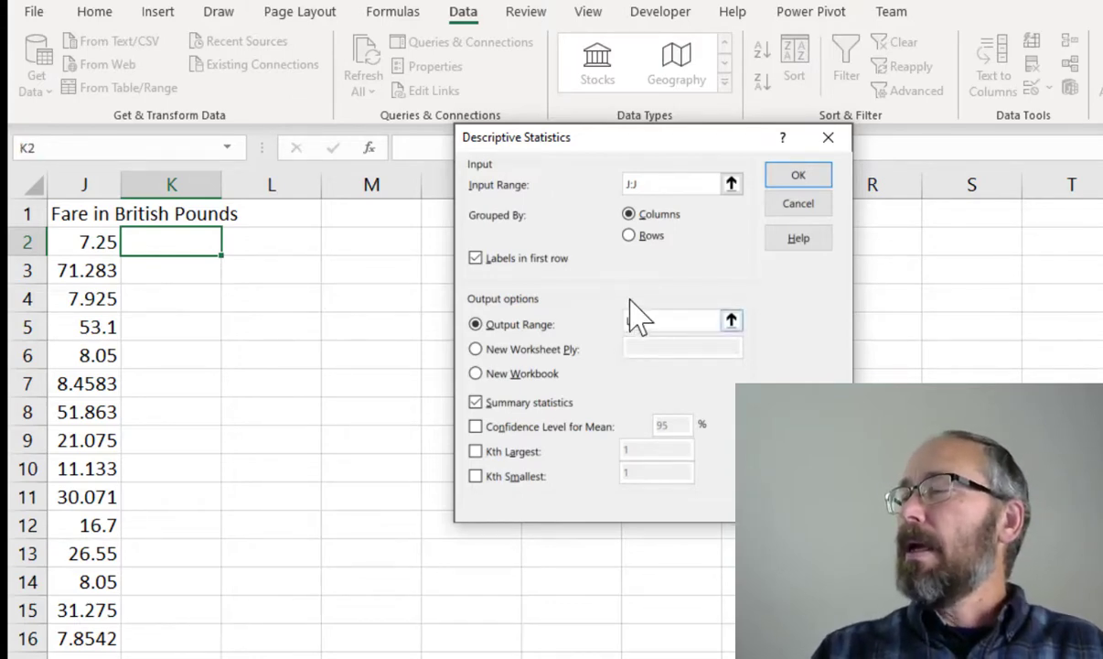
pyautogui.click(477, 403)
pyautogui.click(478, 402)
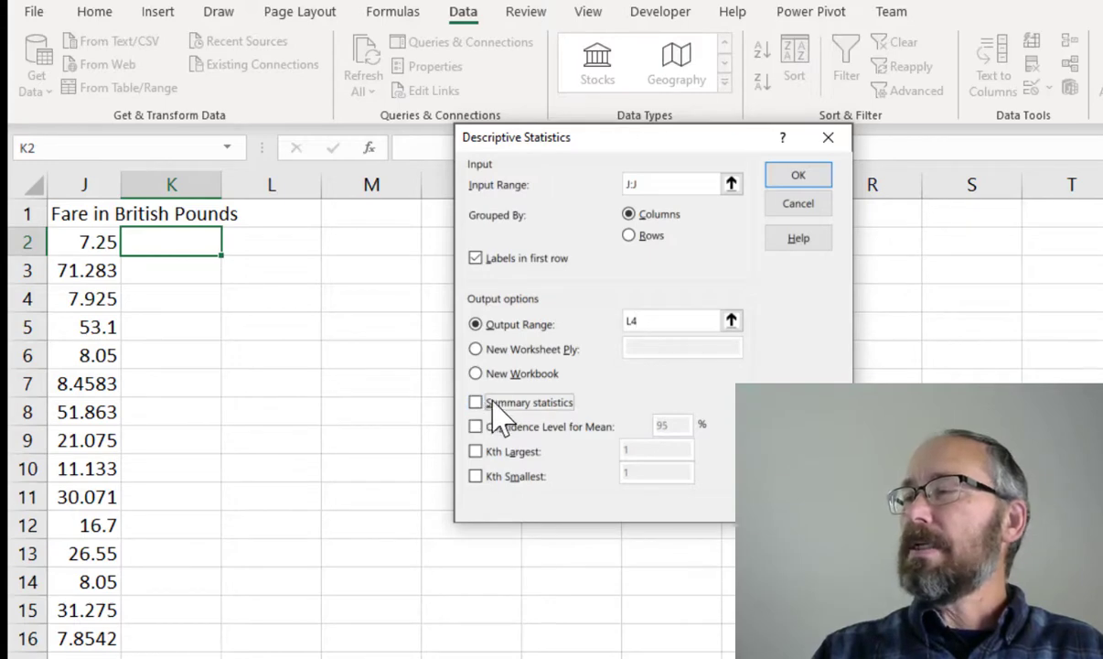
pyautogui.click(476, 404)
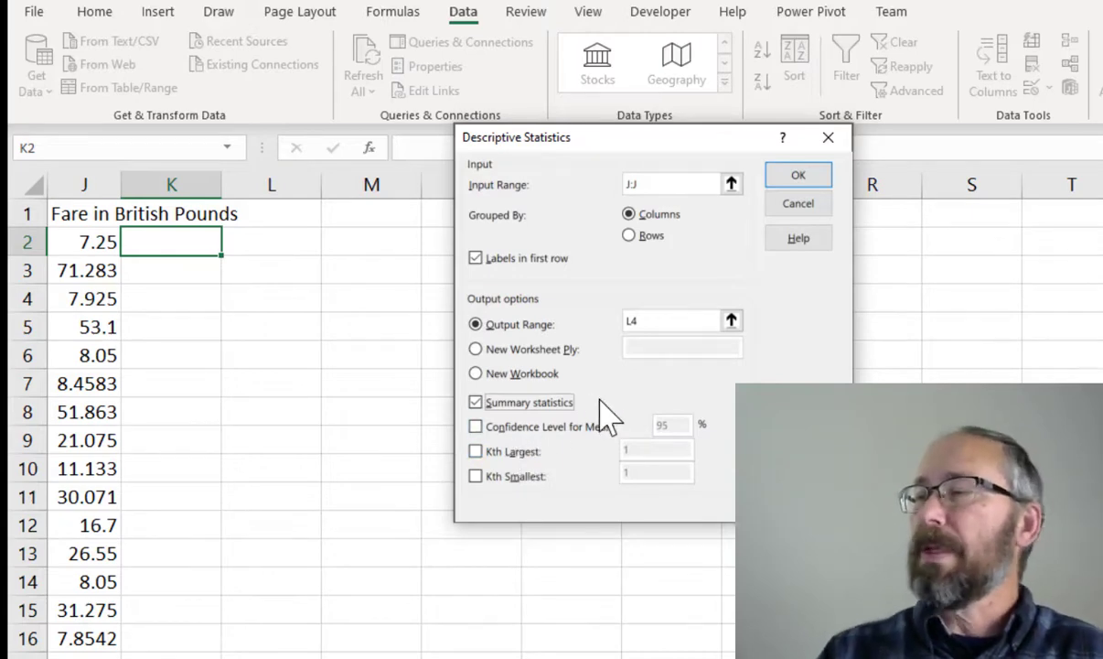
pyautogui.click(796, 177)
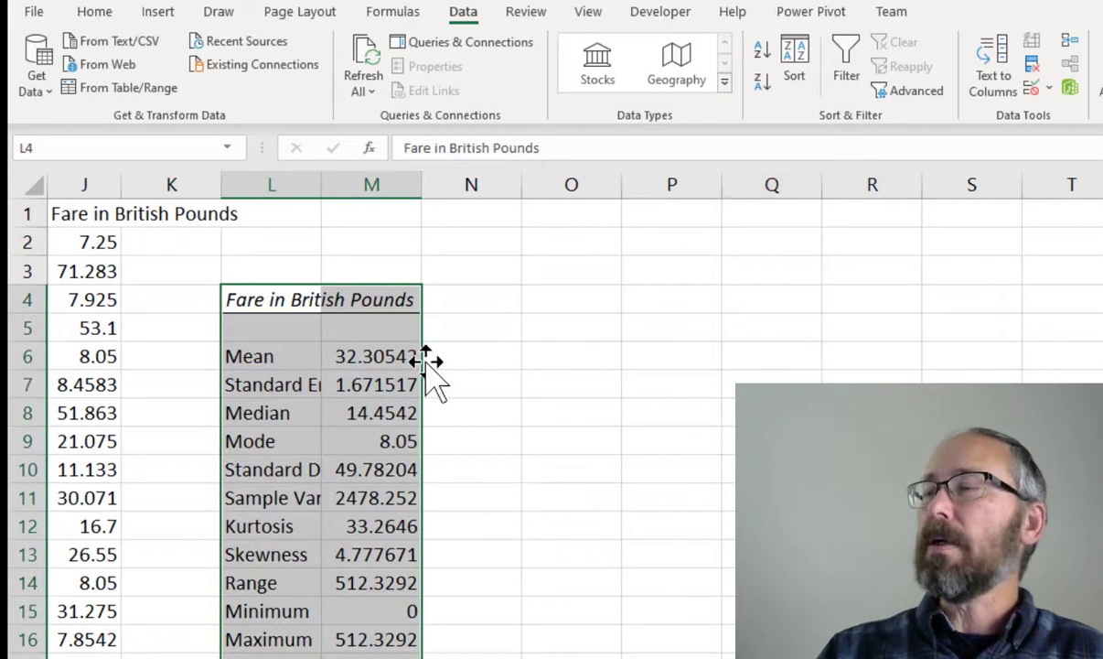
# Autofit column L so the statistic labels are fully visible
pyautogui.doubleClick(322, 184)
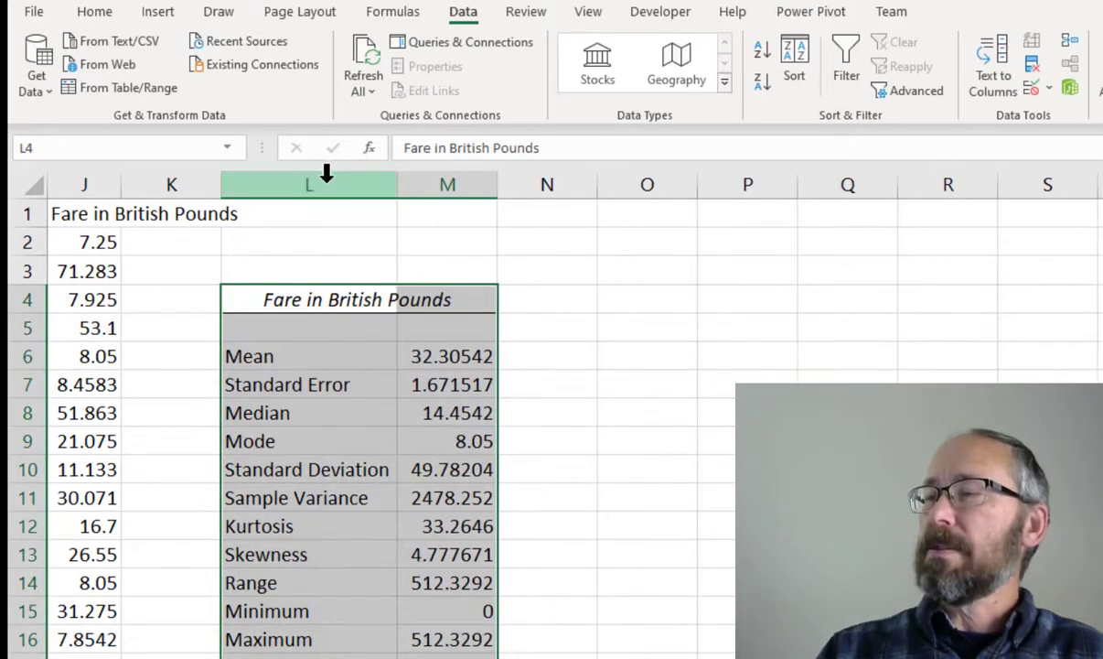
pyautogui.scroll(-1, 614, 443)
pyautogui.click(613, 443)
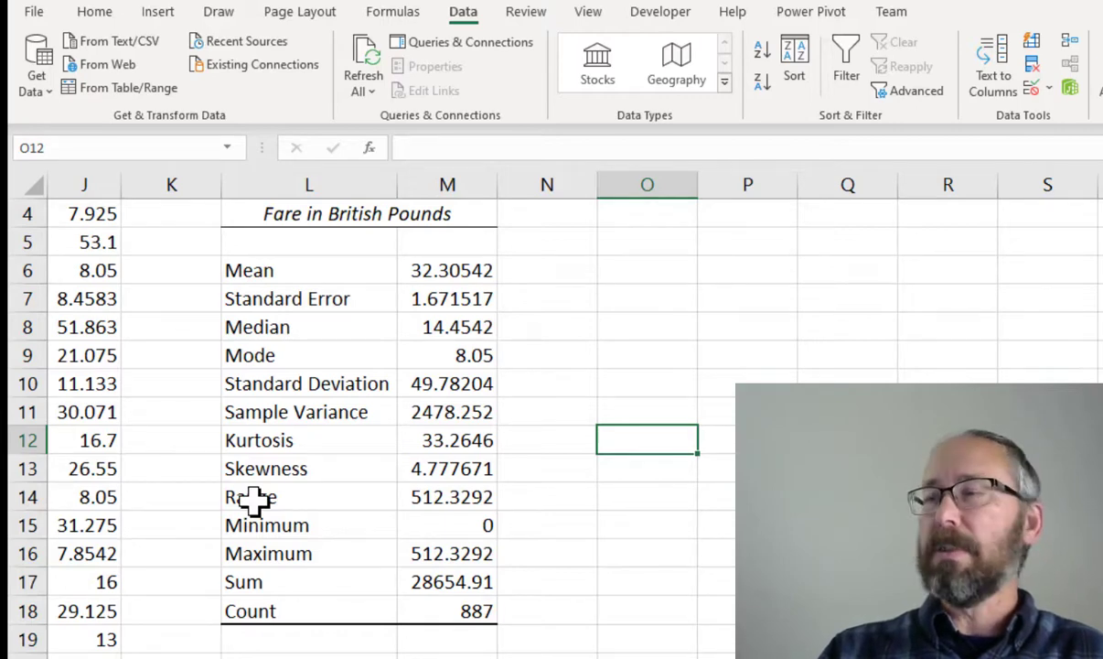
# Fill the Range, Minimum, Maximum and Sum rows of the statistics table with a light gold colour
pyautogui.moveTo(254, 500); pyautogui.dragTo(430, 585)
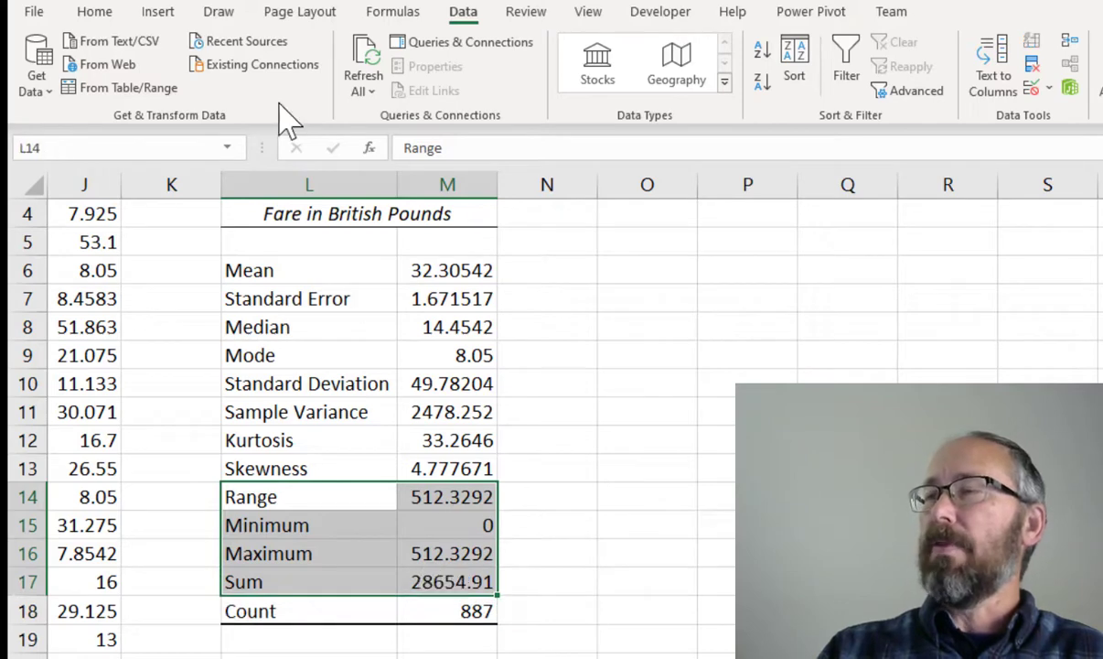
pyautogui.click(98, 13)
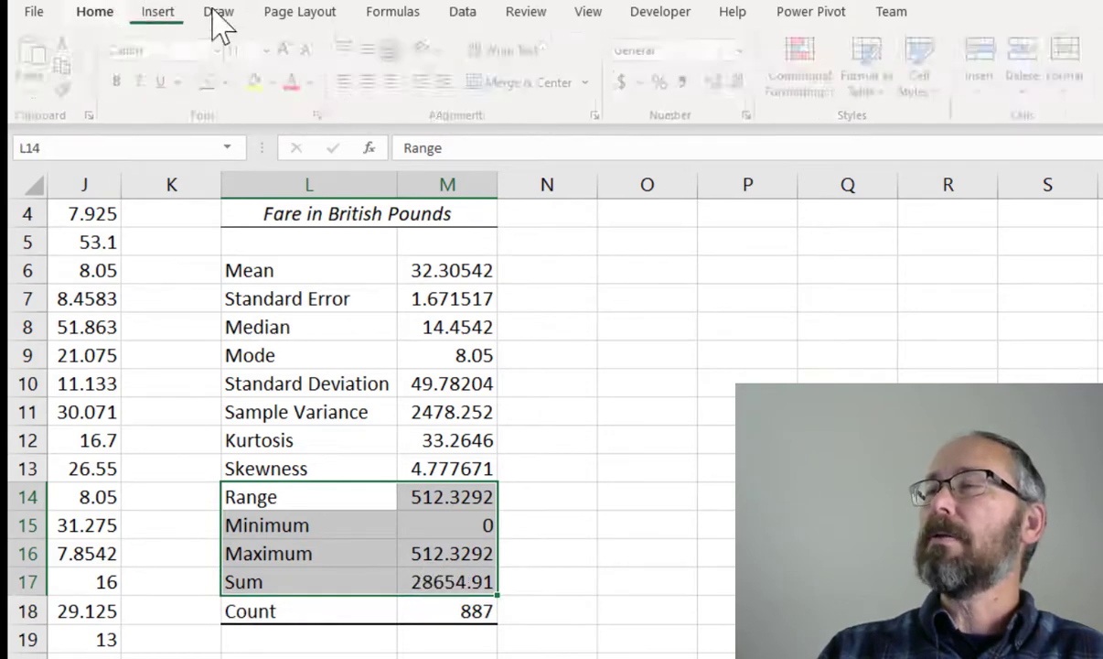
pyautogui.click(278, 82)
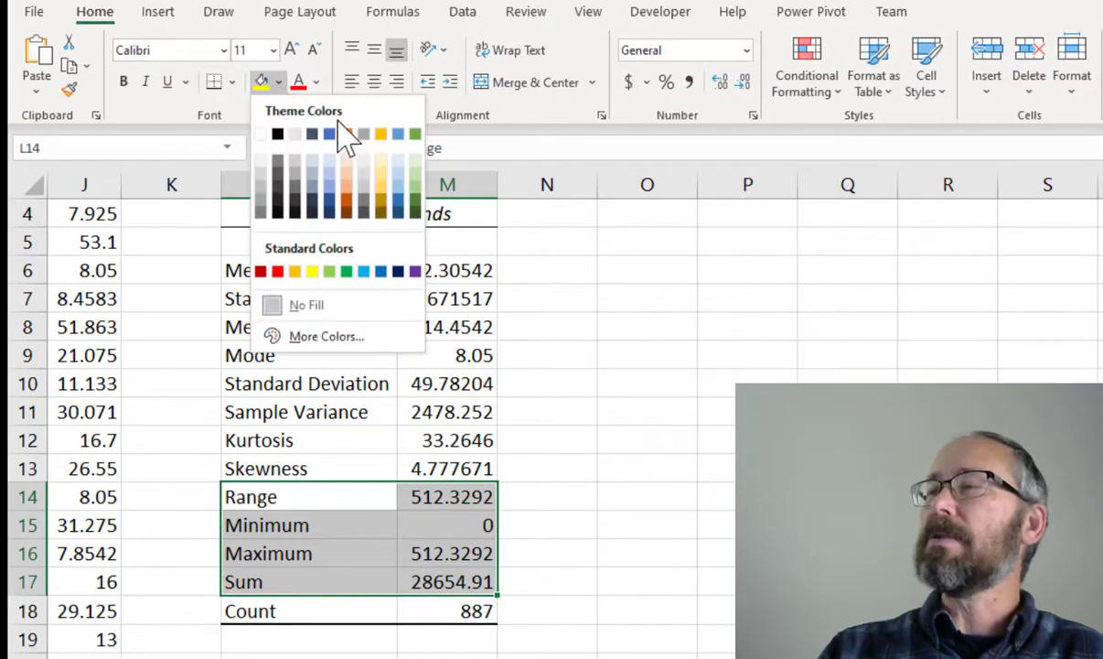
pyautogui.click(382, 174)
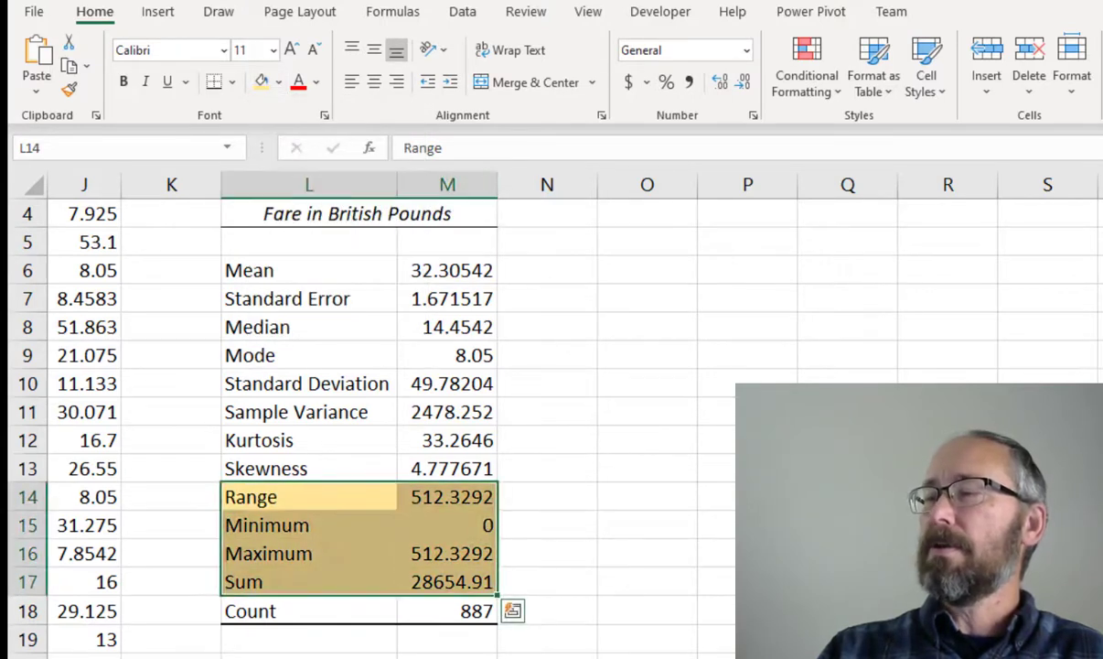
pyautogui.click(447, 656)
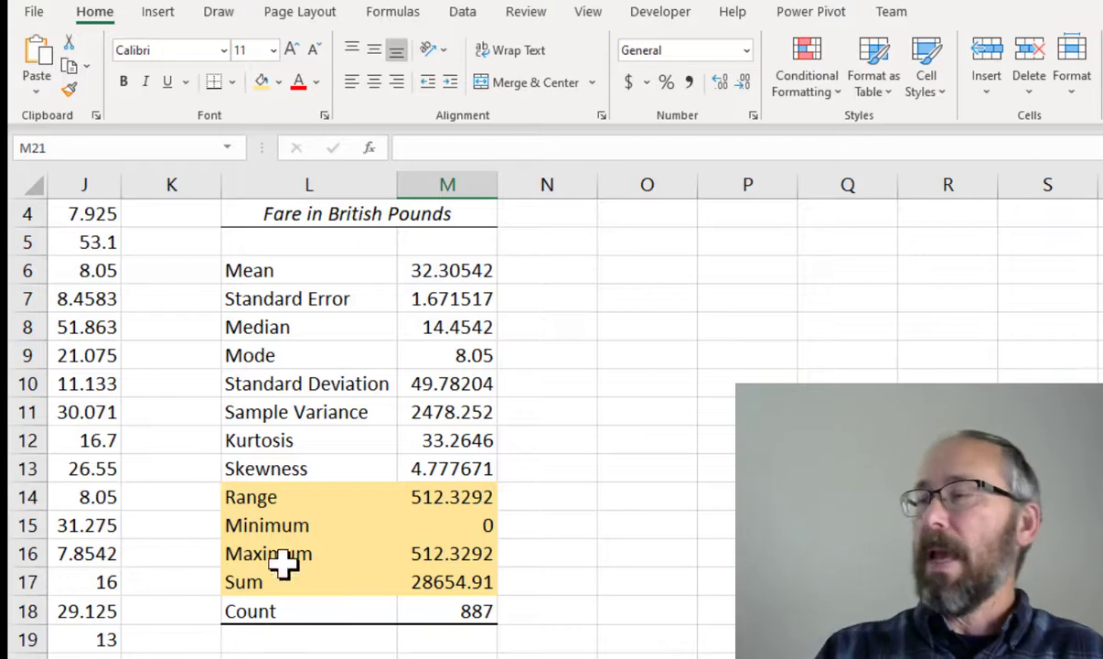
# Enter the formula =MIN(J2:J888) in N15 beside the Minimum statistic
pyautogui.click(537, 525)
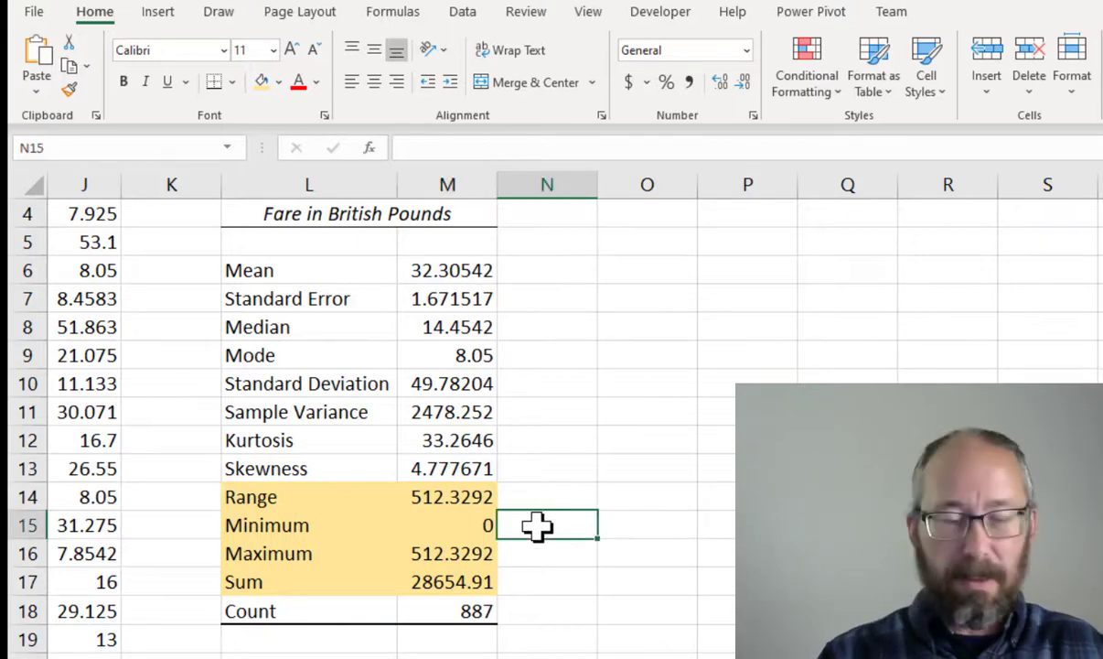
pyautogui.write('=min')
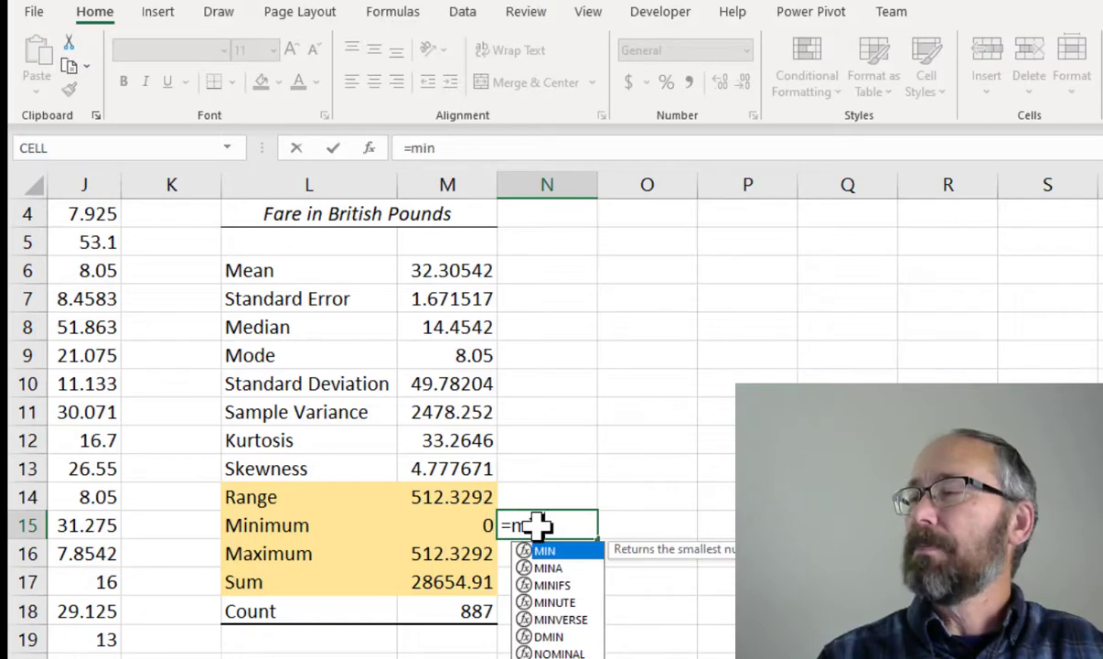
pyautogui.press('Tab')
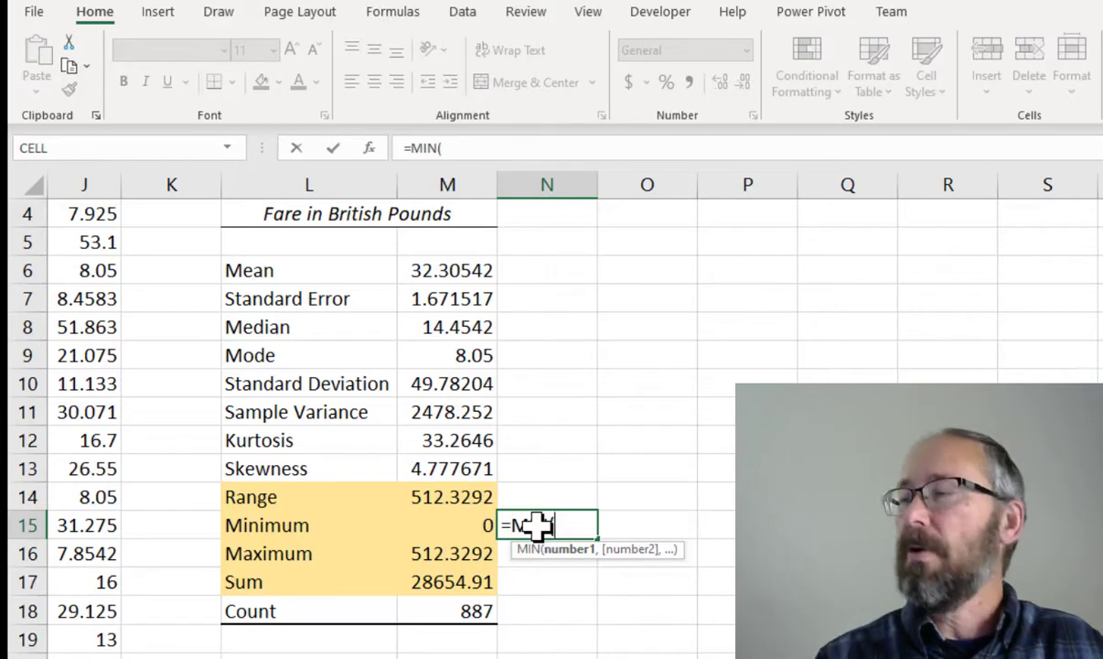
pyautogui.write('J2:J2')
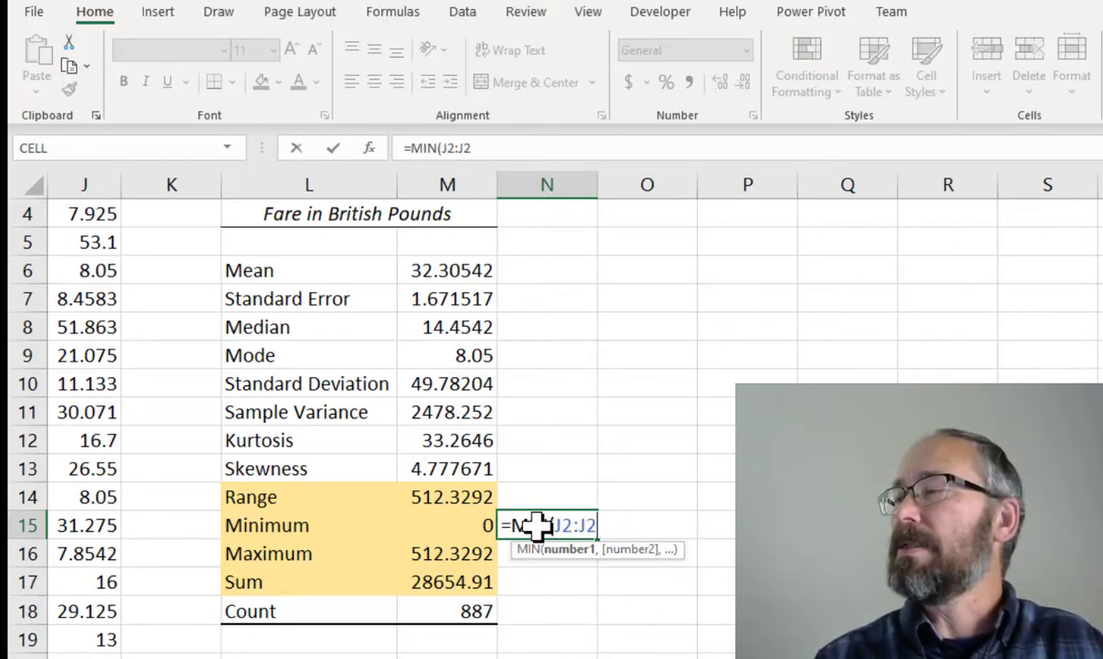
pyautogui.press('BackSpace')
pyautogui.write('888)')
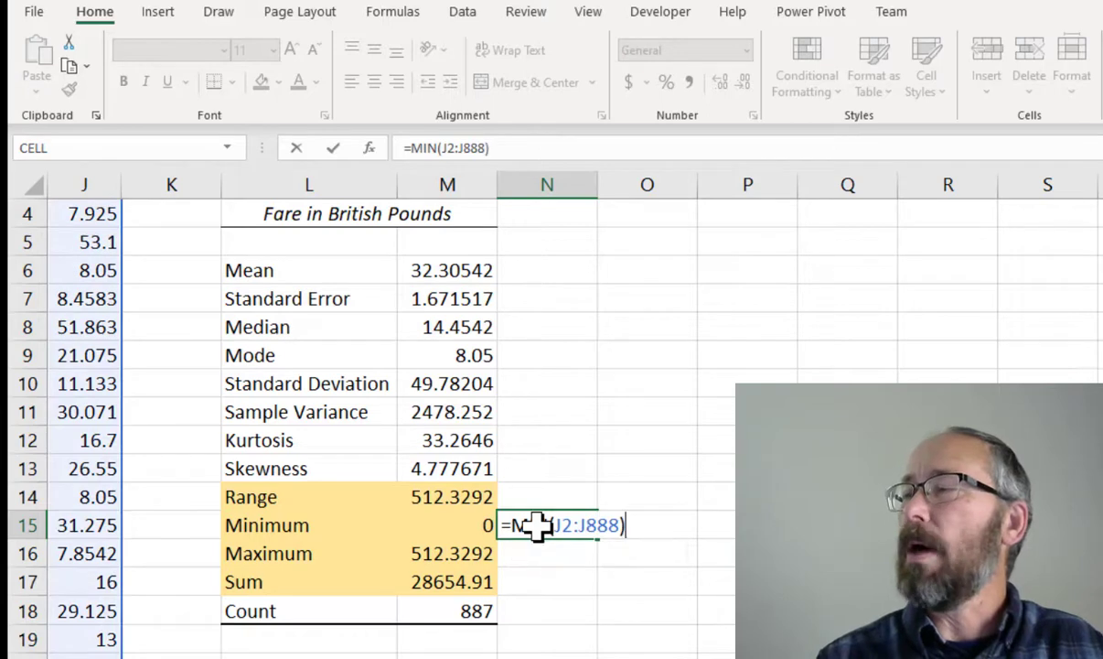
pyautogui.press('Return')
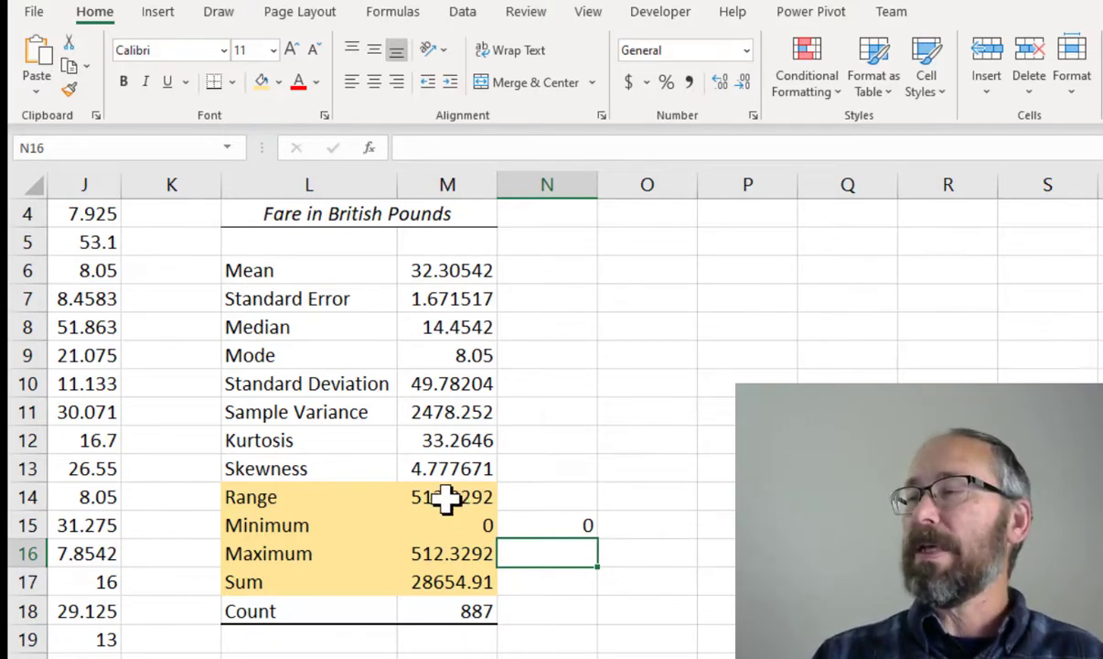
# Apply the £ English (United Kingdom) accounting format to M14:N17 and widen column M slightly
pyautogui.moveTo(445, 497); pyautogui.dragTo(523, 581)
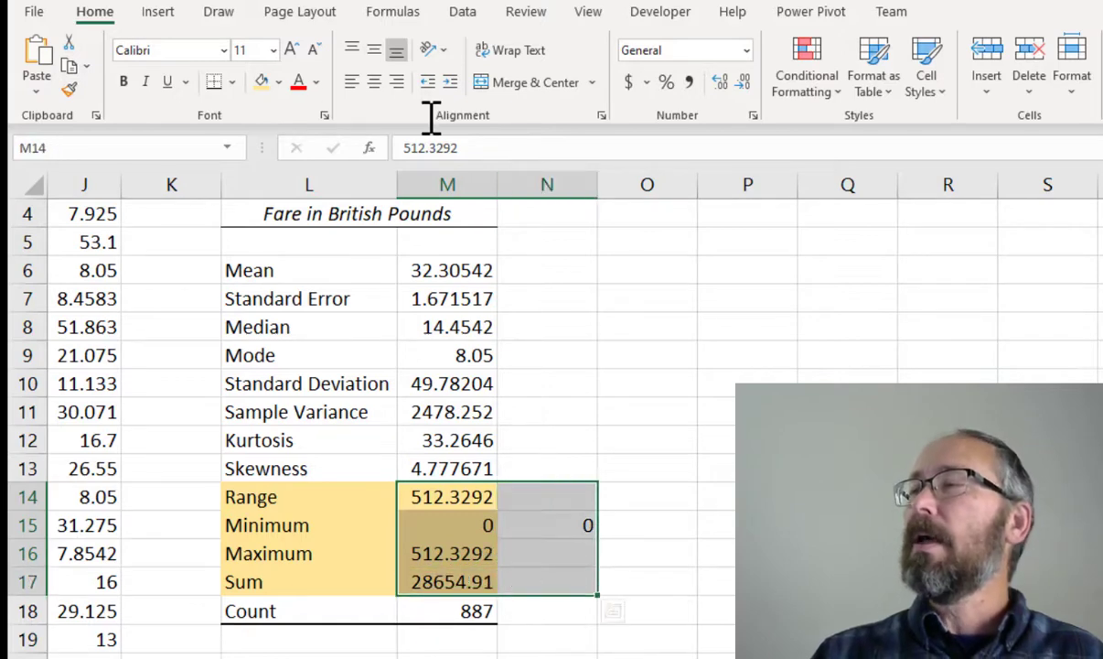
pyautogui.click(646, 84)
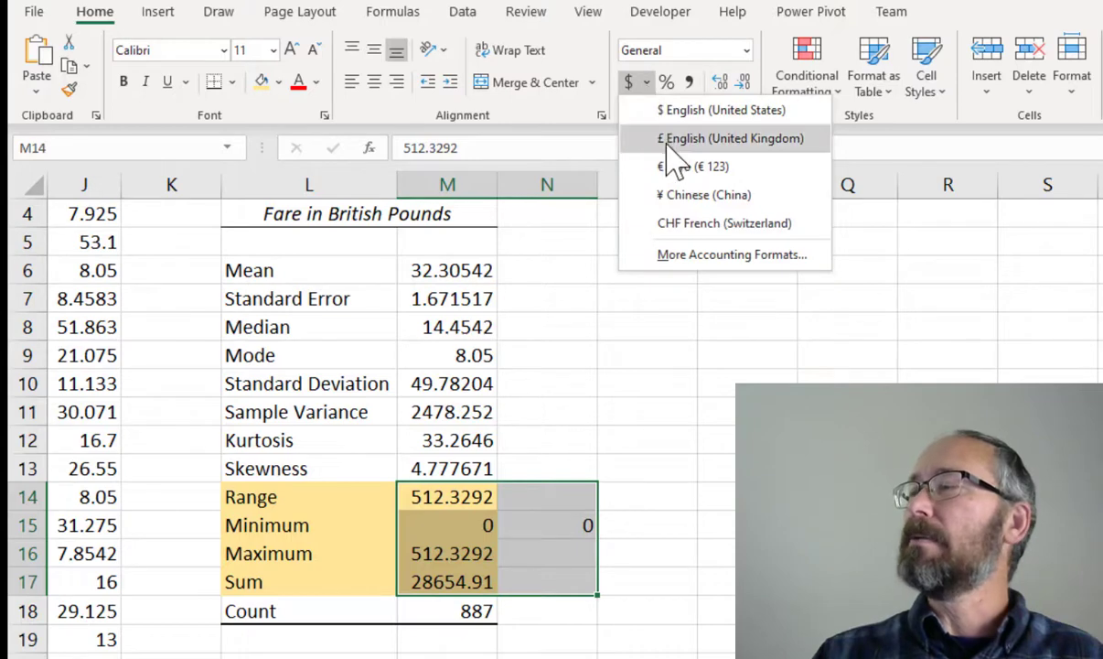
pyautogui.click(676, 139)
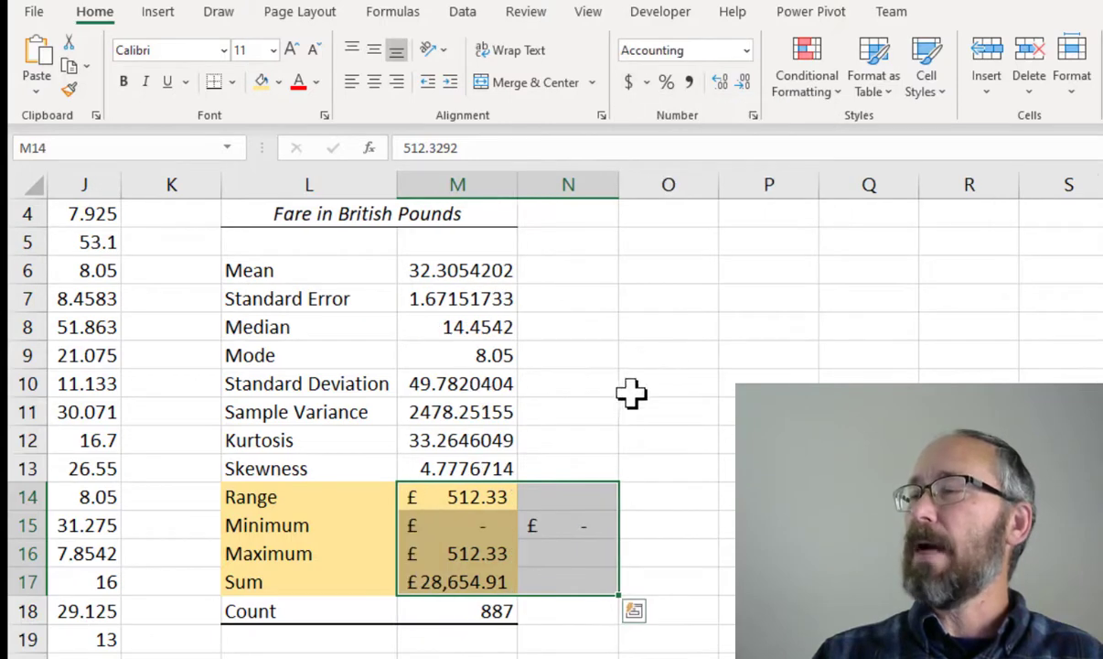
pyautogui.click(546, 606)
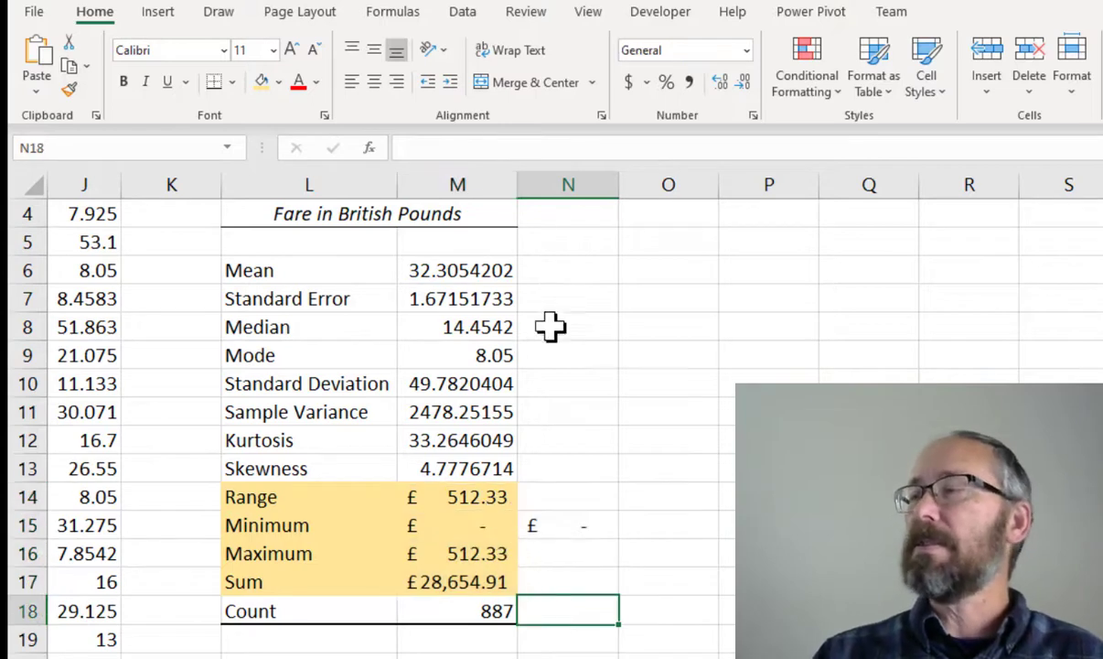
pyautogui.moveTo(518, 182); pyautogui.dragTo(529, 180)
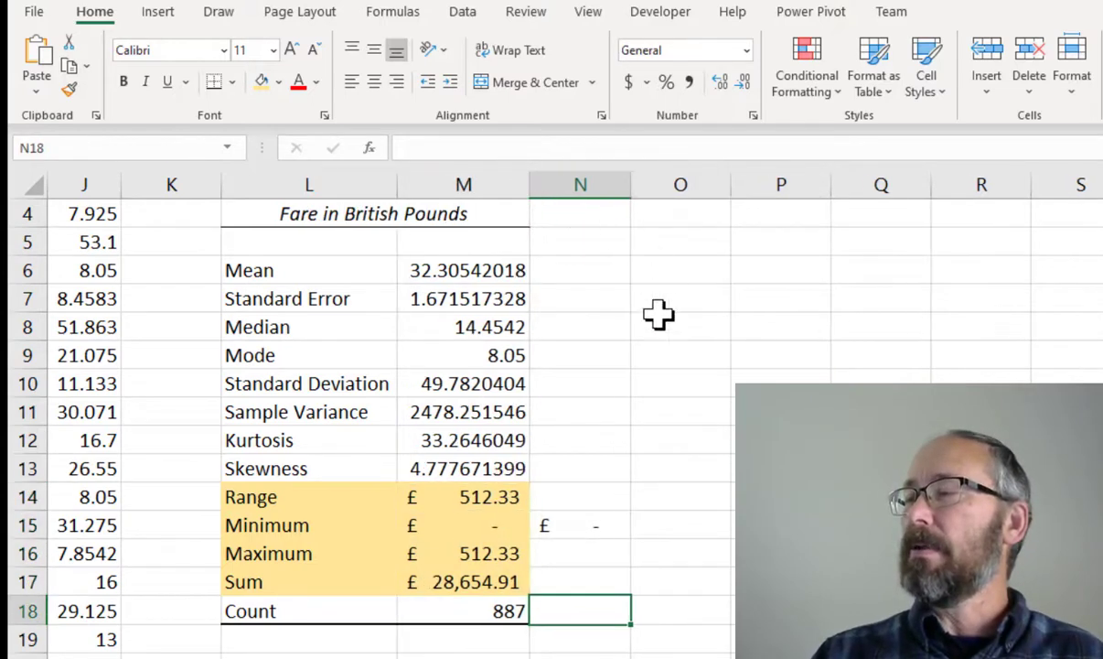
# Inspect the MIN formula in N15
pyautogui.click(558, 523)
pyautogui.click(540, 526)
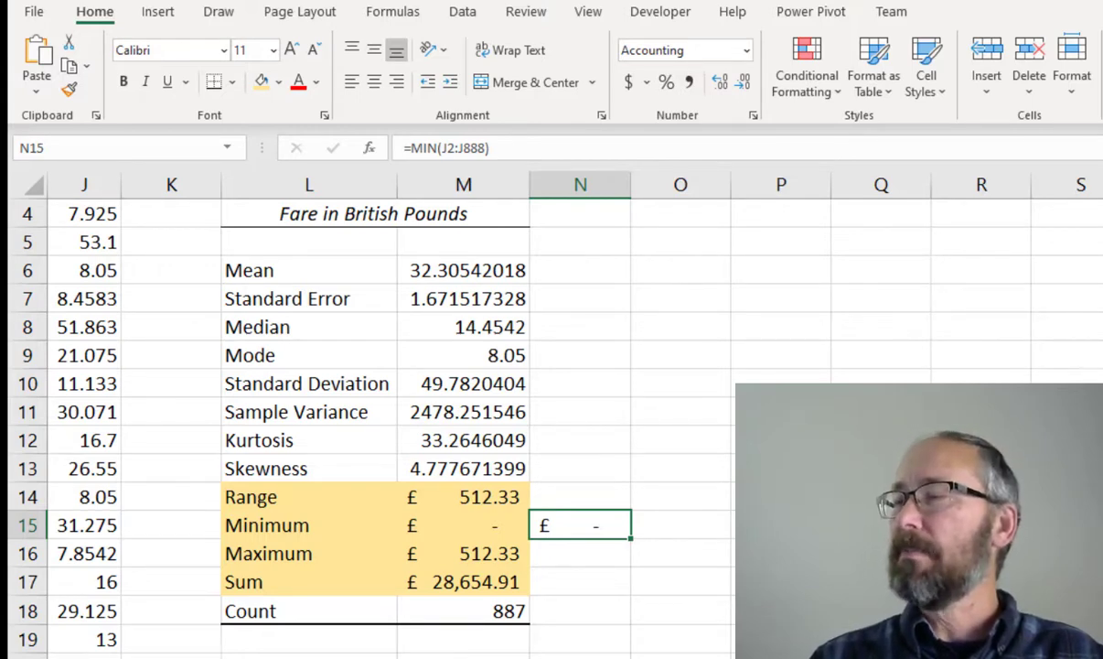
pyautogui.click(561, 557)
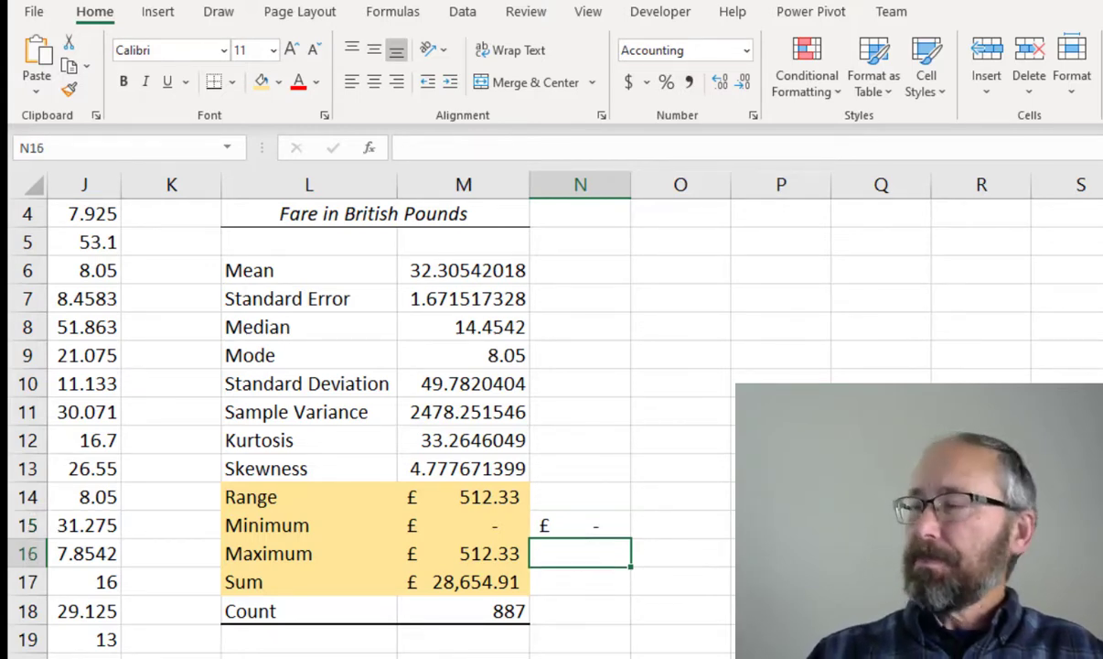
# Enter the formula =MAX(J2:J888) in N16 beside the Maximum statistic
pyautogui.write('=max')
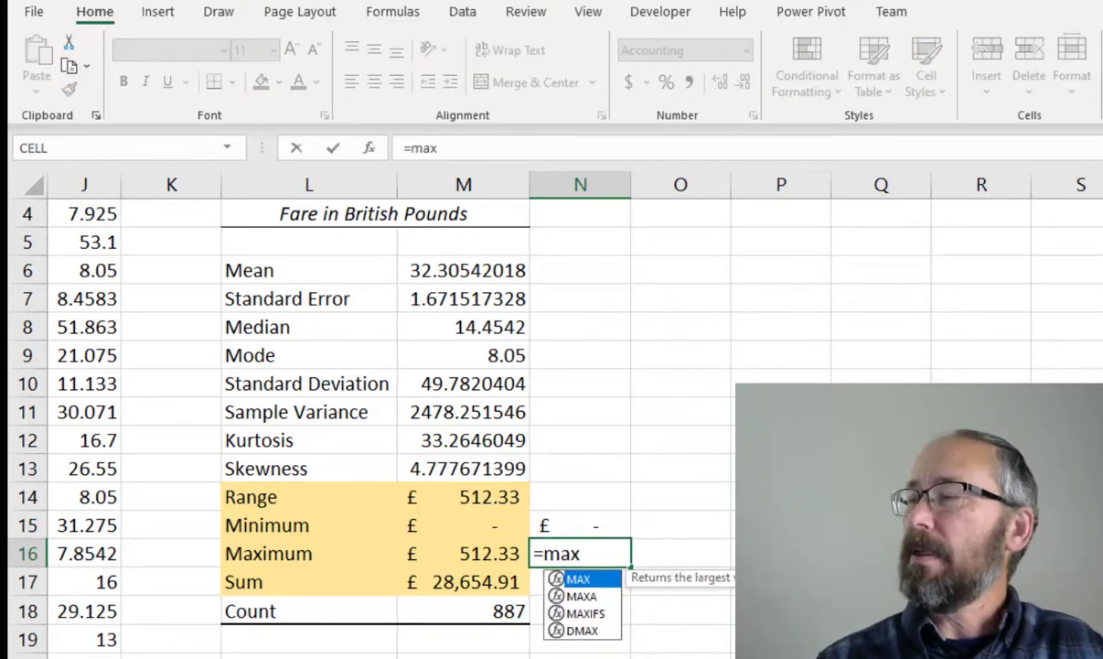
pyautogui.press('Tab')
pyautogui.write('J')
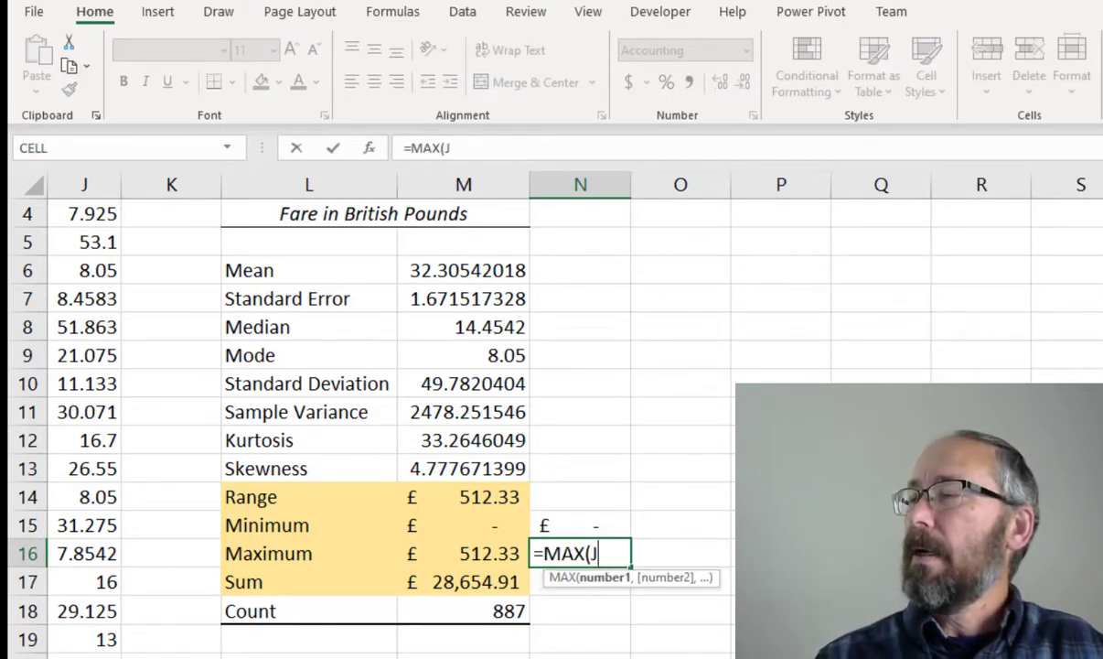
pyautogui.write('2:J888)')
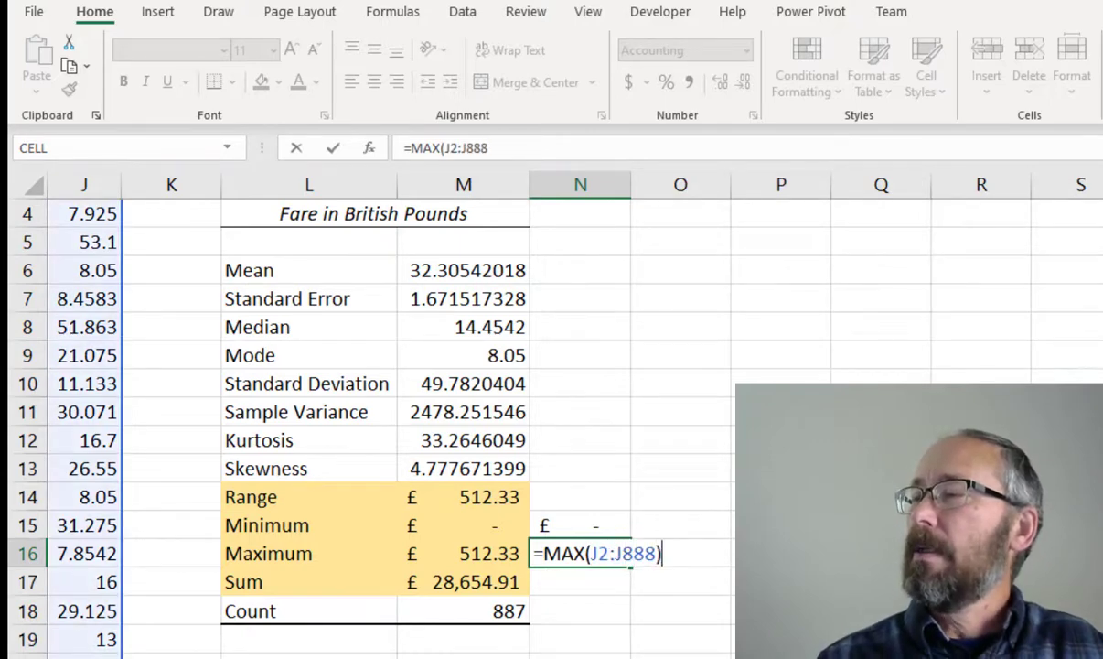
pyautogui.press('Return')
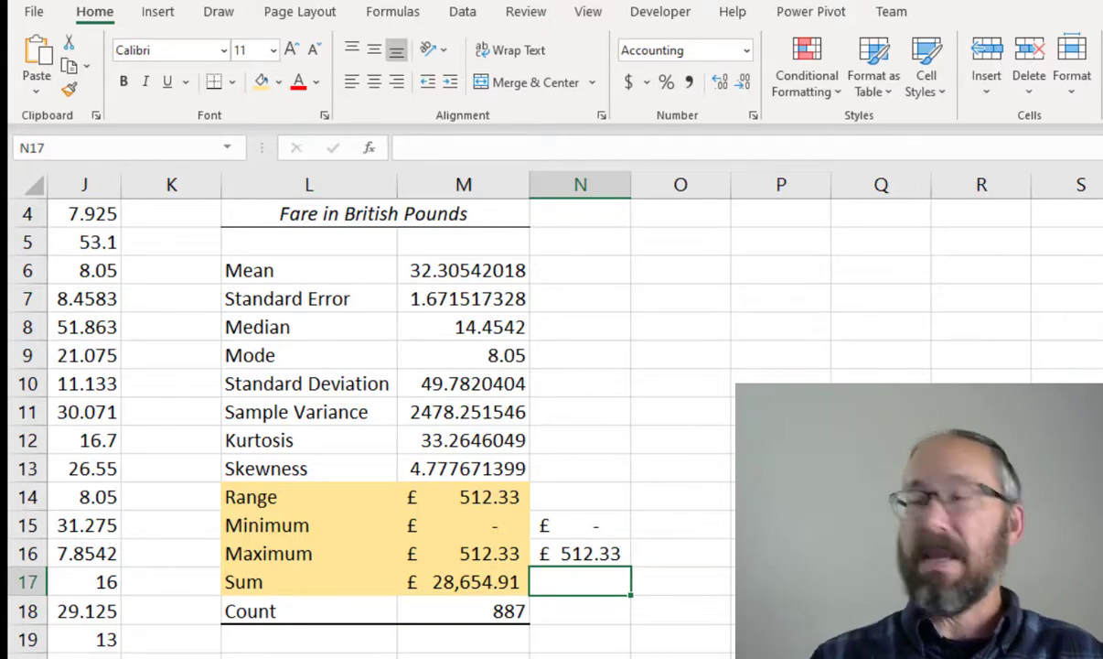
# Enter the formula =SUM(J2:J888) in N17 beside the Sum statistic and widen column N slightly
pyautogui.write('=sum')
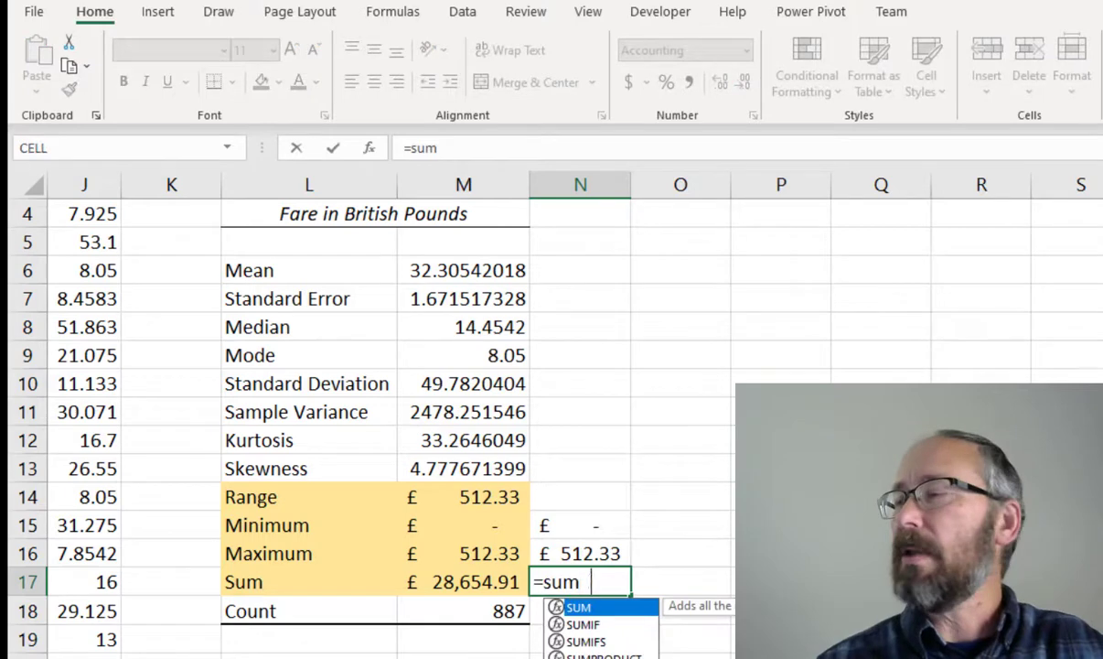
pyautogui.press('Tab')
pyautogui.write('J')
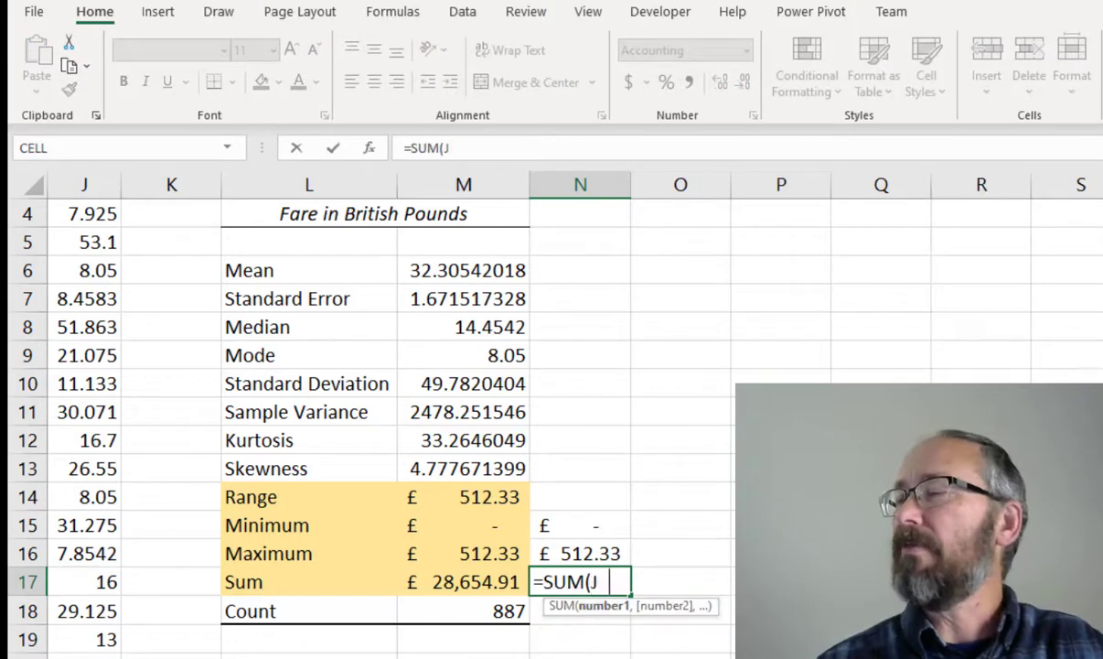
pyautogui.write('2:J888')
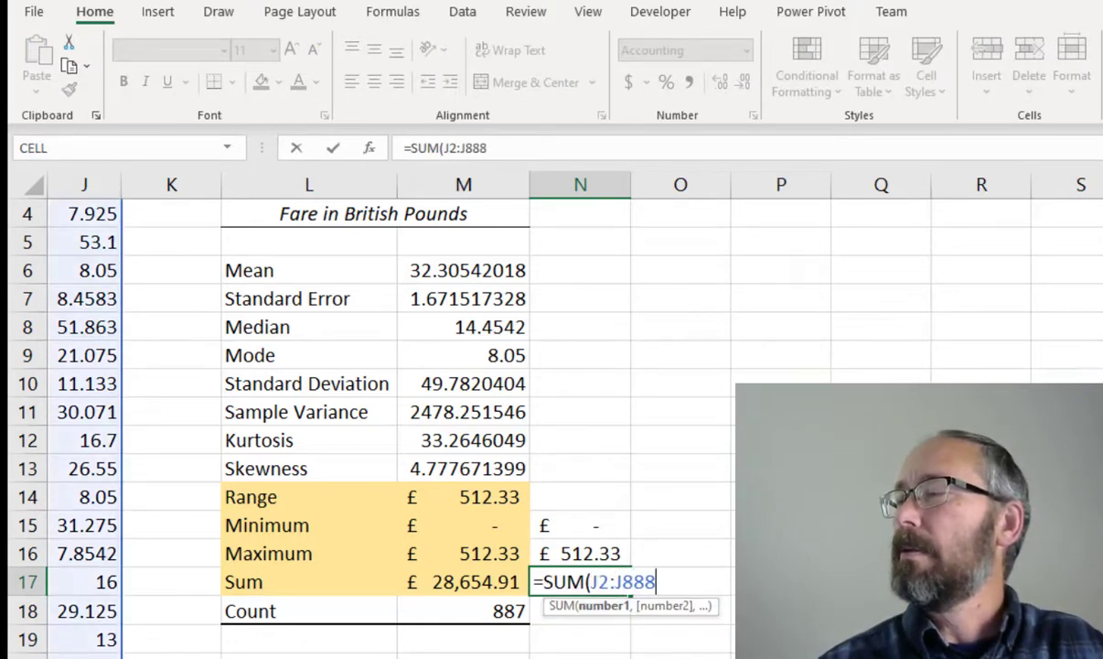
pyautogui.press('Return')
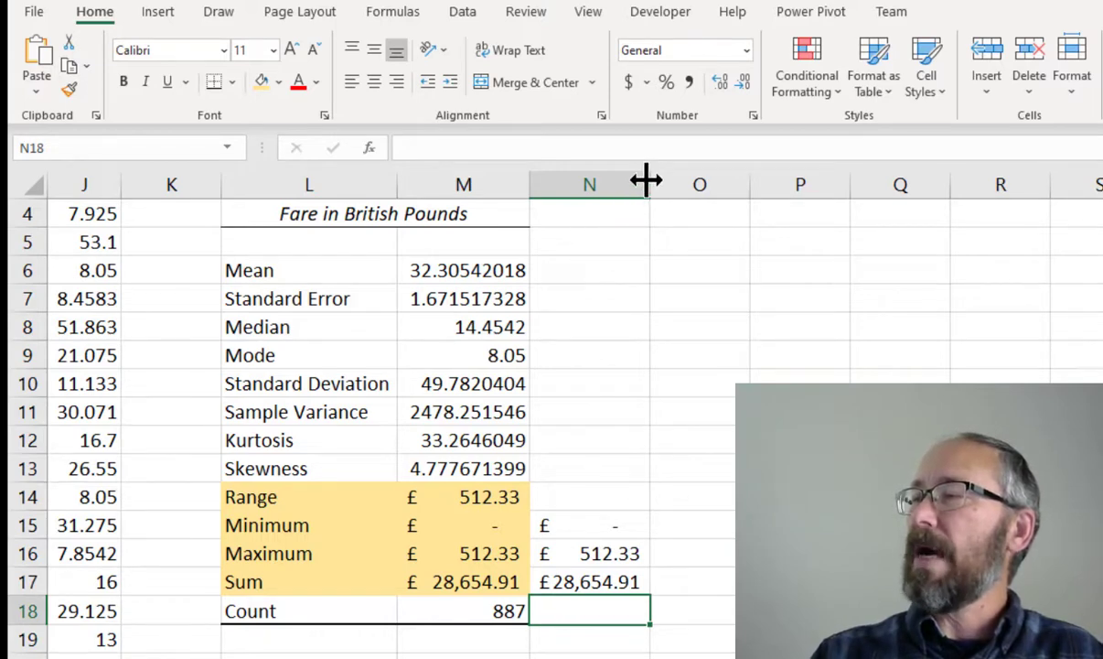
pyautogui.moveTo(646, 181); pyautogui.dragTo(663, 180)
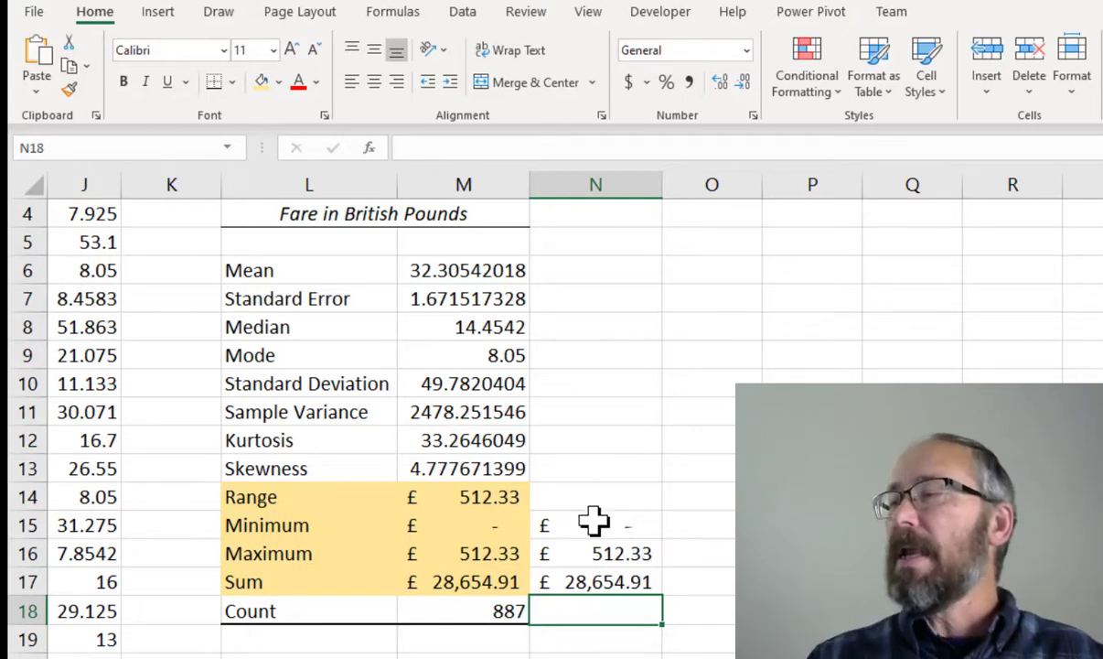
# Enter the formula =MAX(J2:J888)-MIN(J2:J888) in N14 beside the Range statistic
pyautogui.click(575, 493)
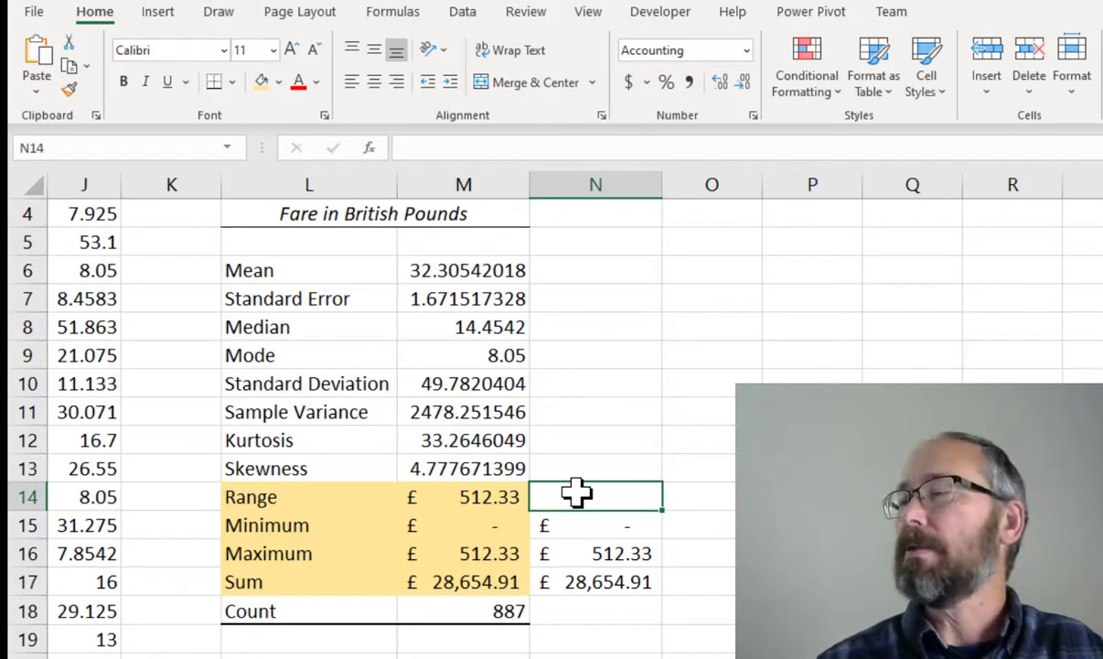
pyautogui.write('=')
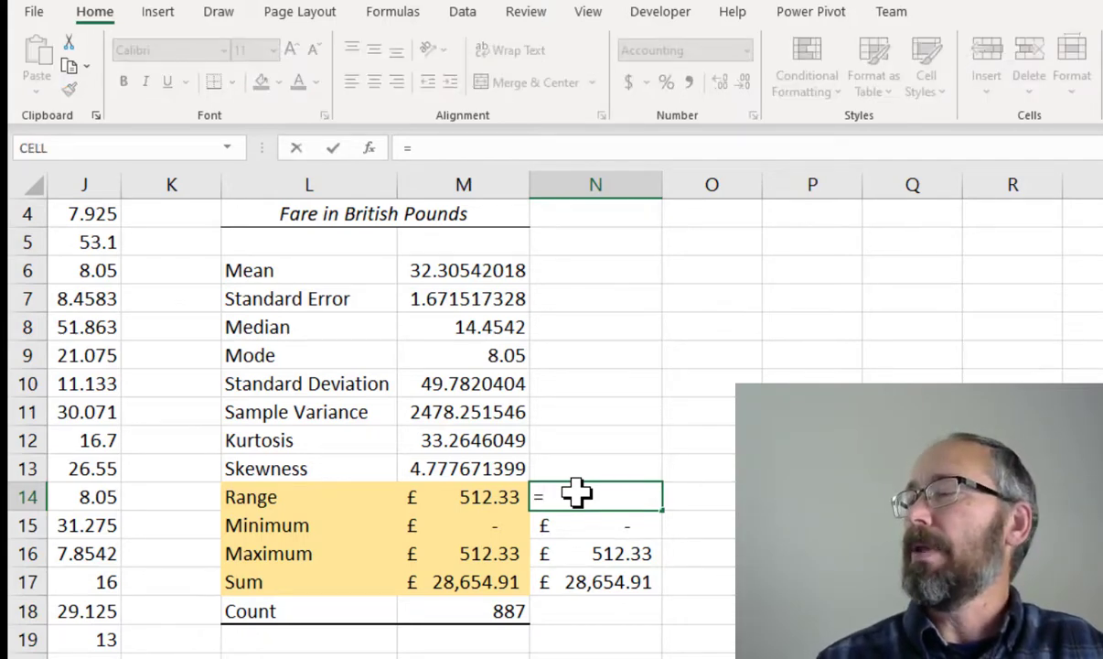
pyautogui.write('Max')
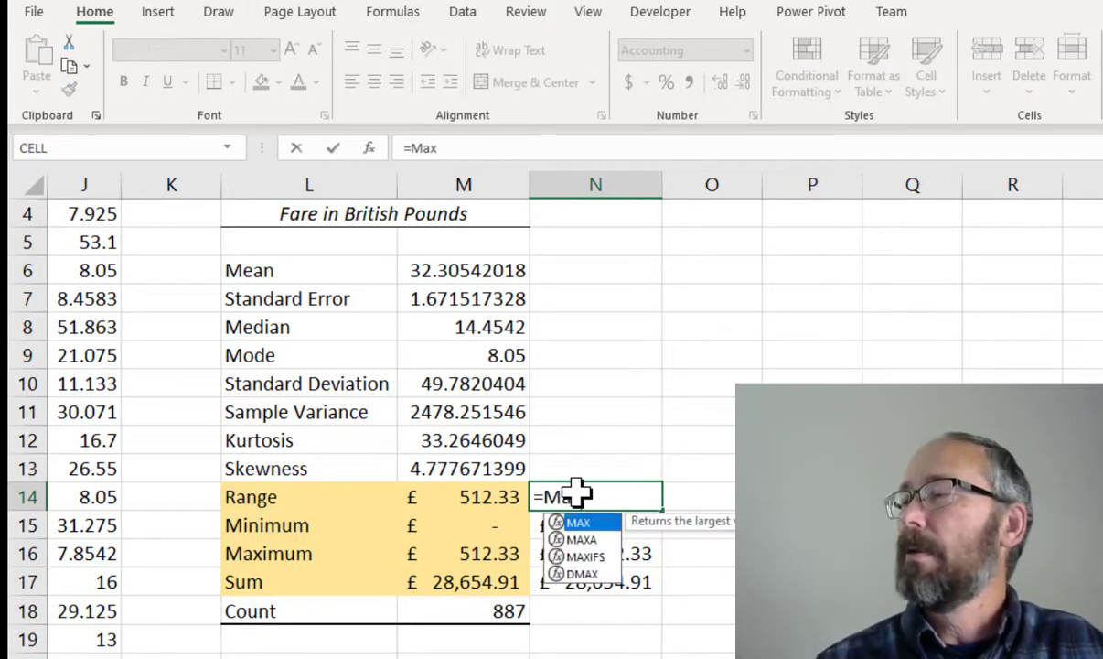
pyautogui.write('(J2:J')
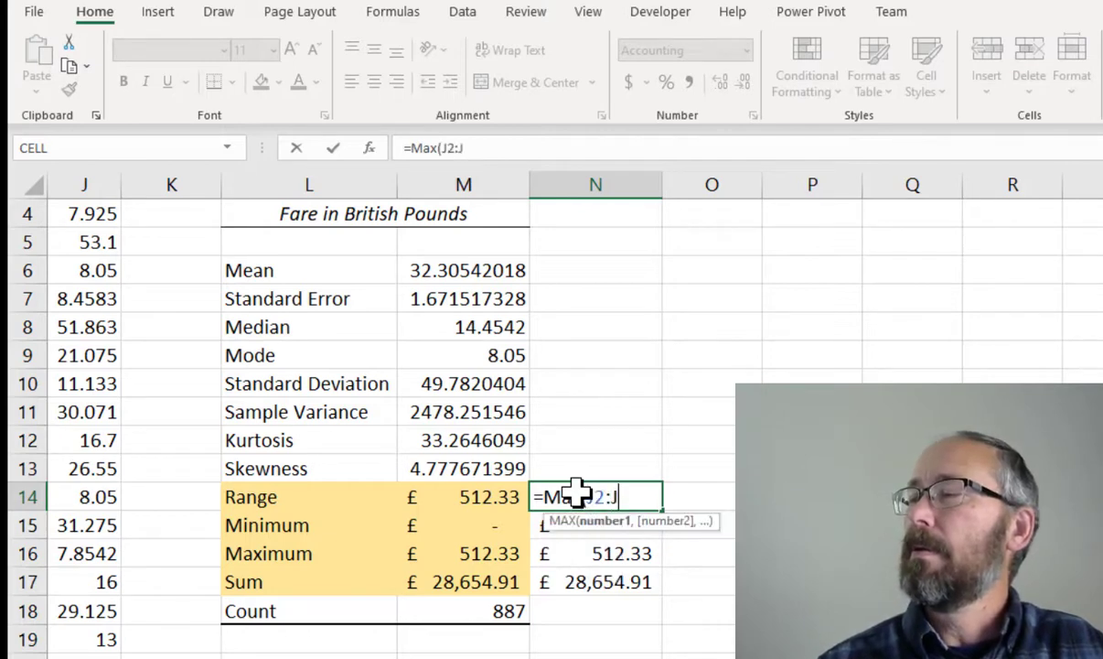
pyautogui.write('888)-')
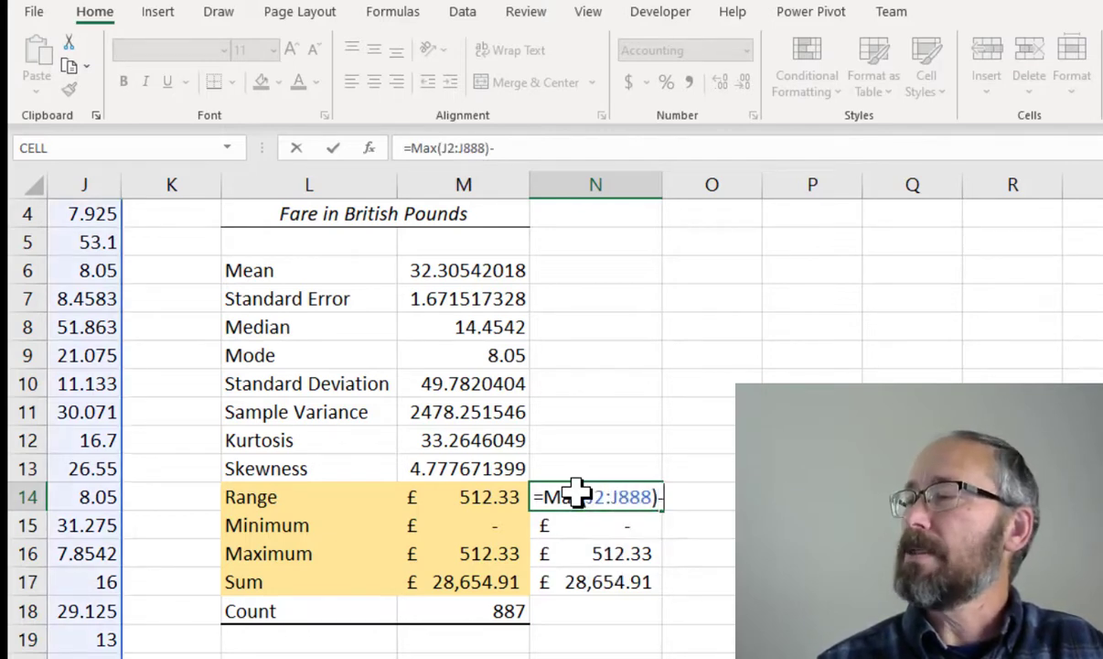
pyautogui.write('Min(J2')
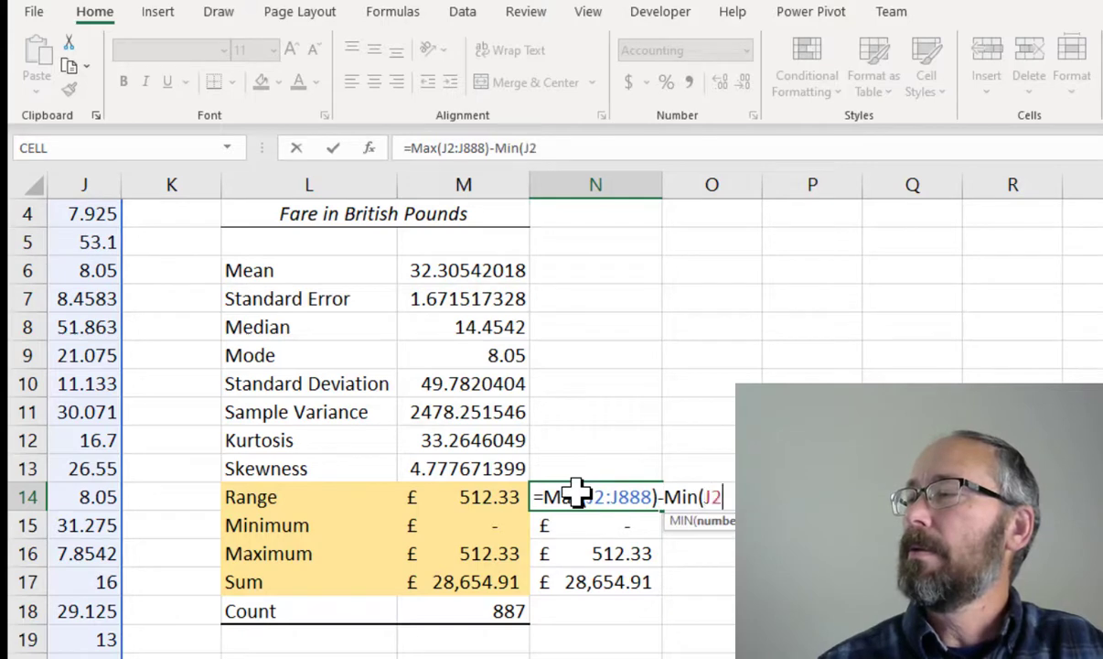
pyautogui.write(':J888')
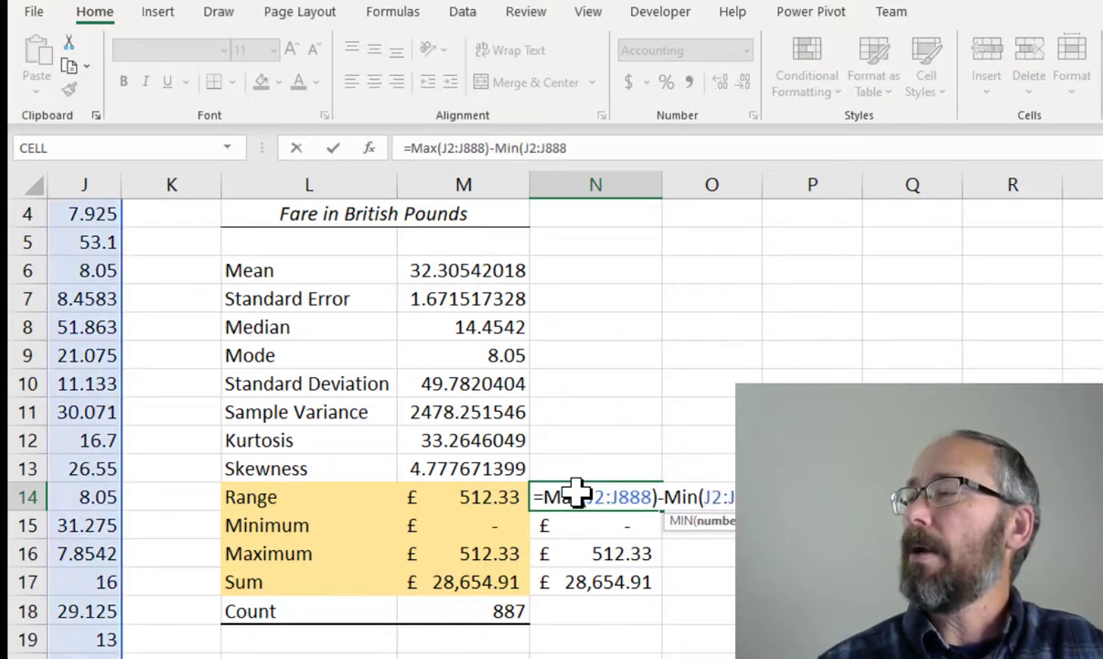
pyautogui.write(')')
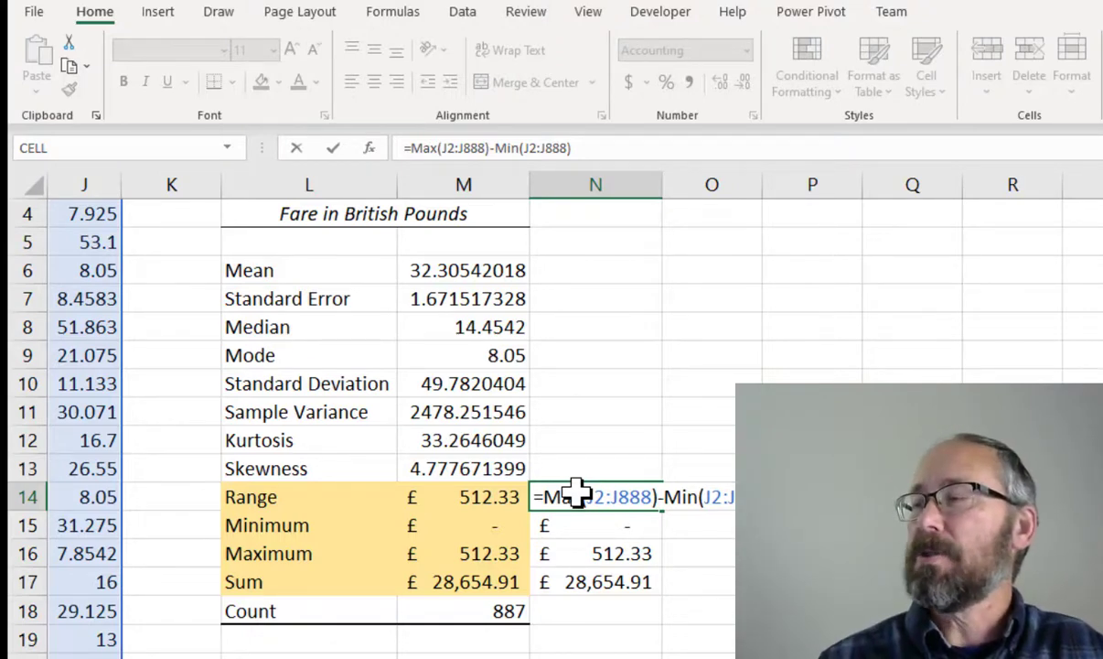
pyautogui.press('Return')
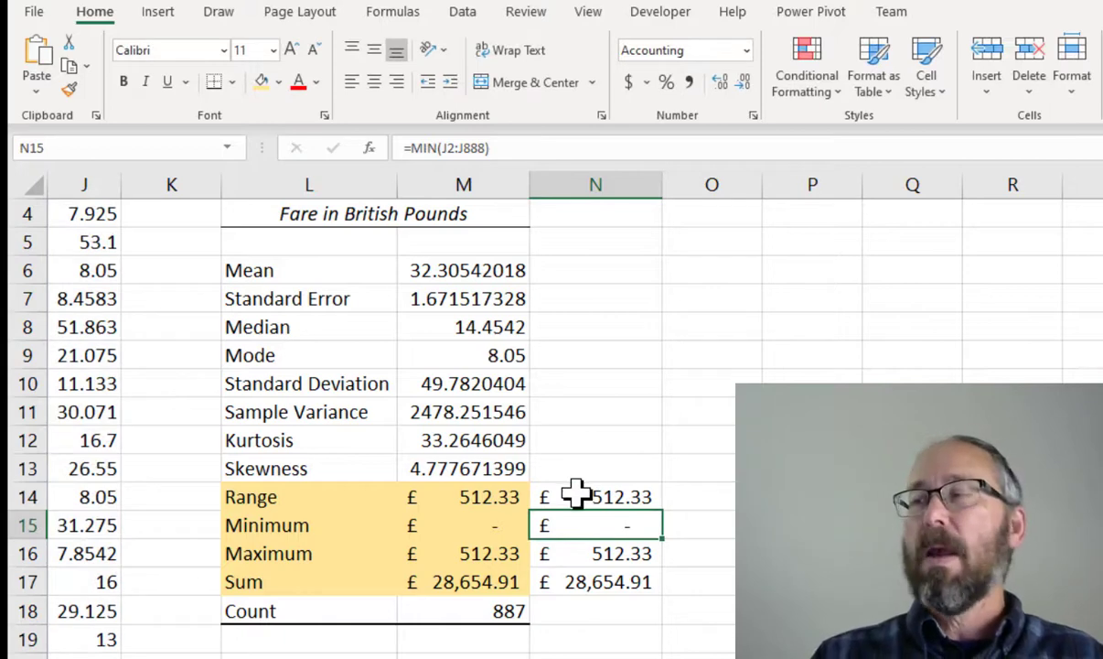
# Replace the Range formula in N14 with =N16-N15, using the Maximum and Minimum cells
pyautogui.click(576, 496)
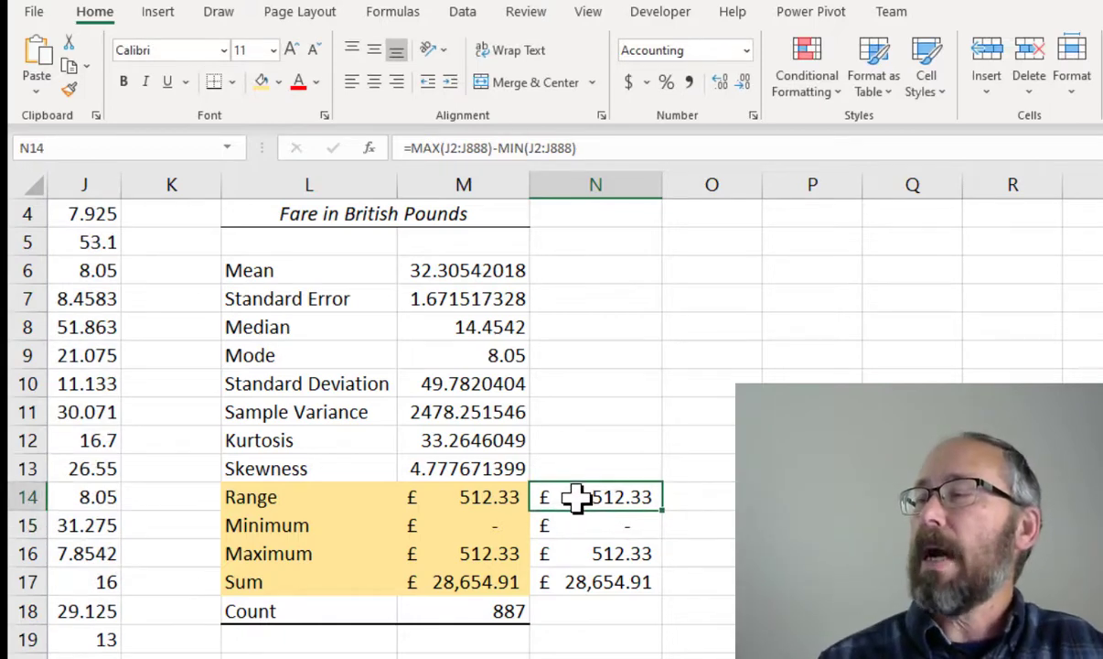
pyautogui.write('=')
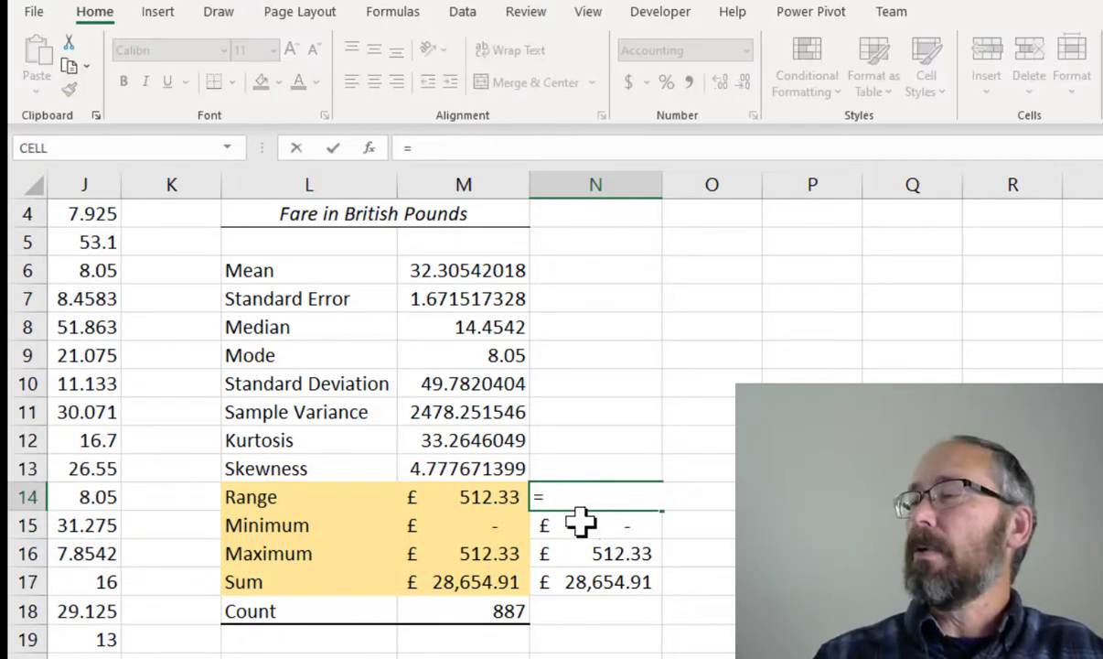
pyautogui.click(576, 554)
pyautogui.write('-')
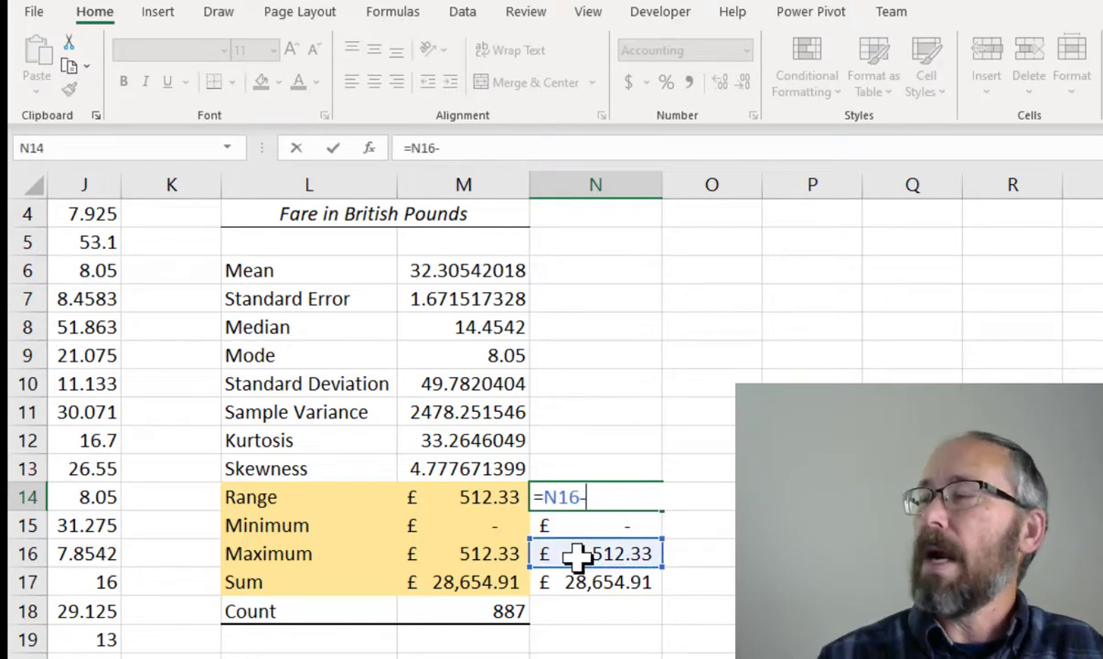
pyautogui.click(594, 521)
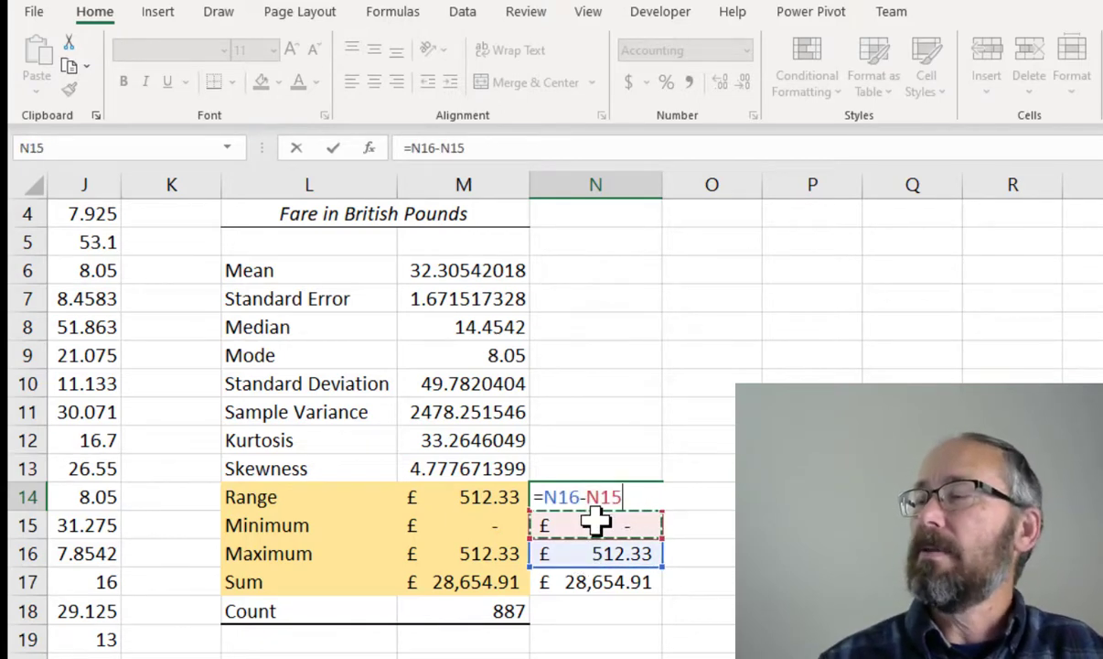
pyautogui.press('Return')
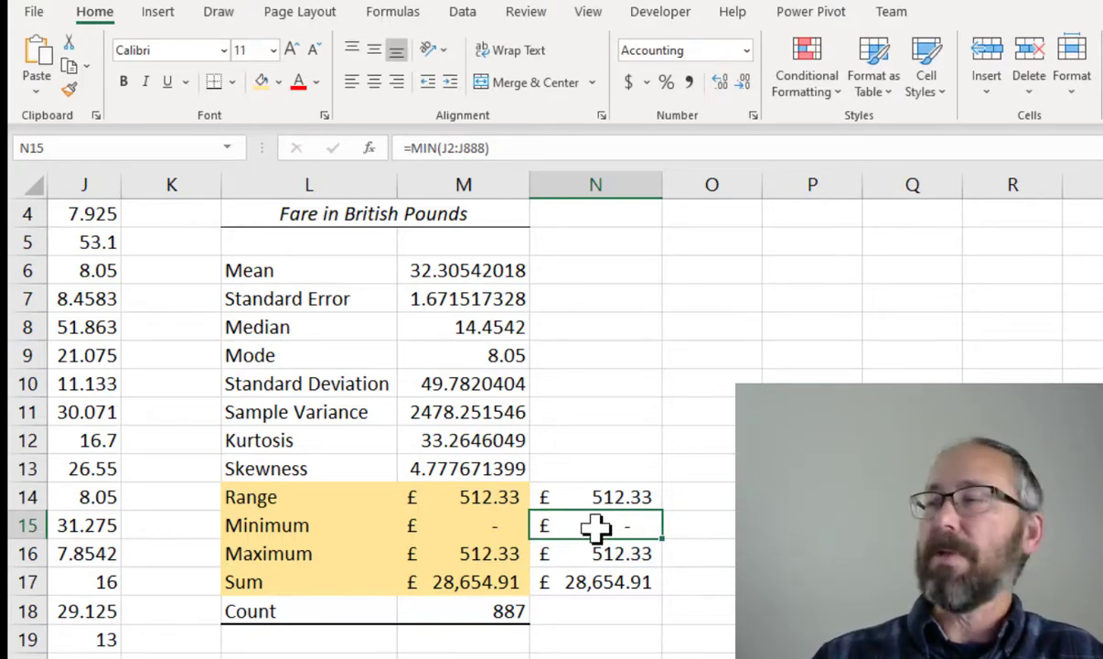
pyautogui.click(578, 497)
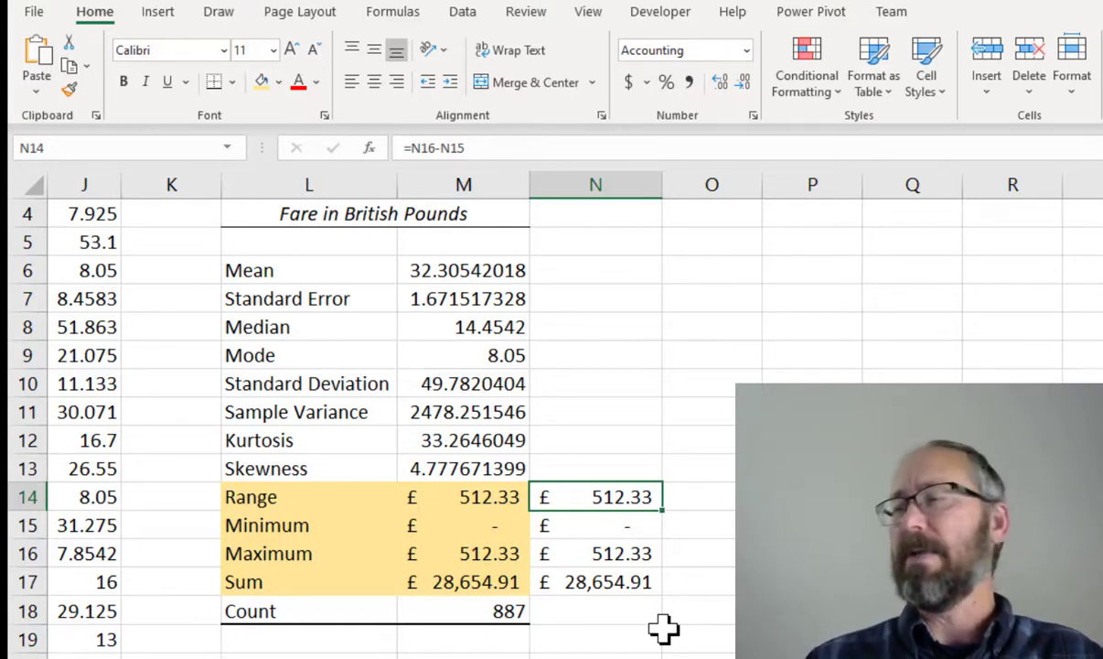
# Enter 131 in O5 and apply the dollar accounting format to it
pyautogui.click(695, 241)
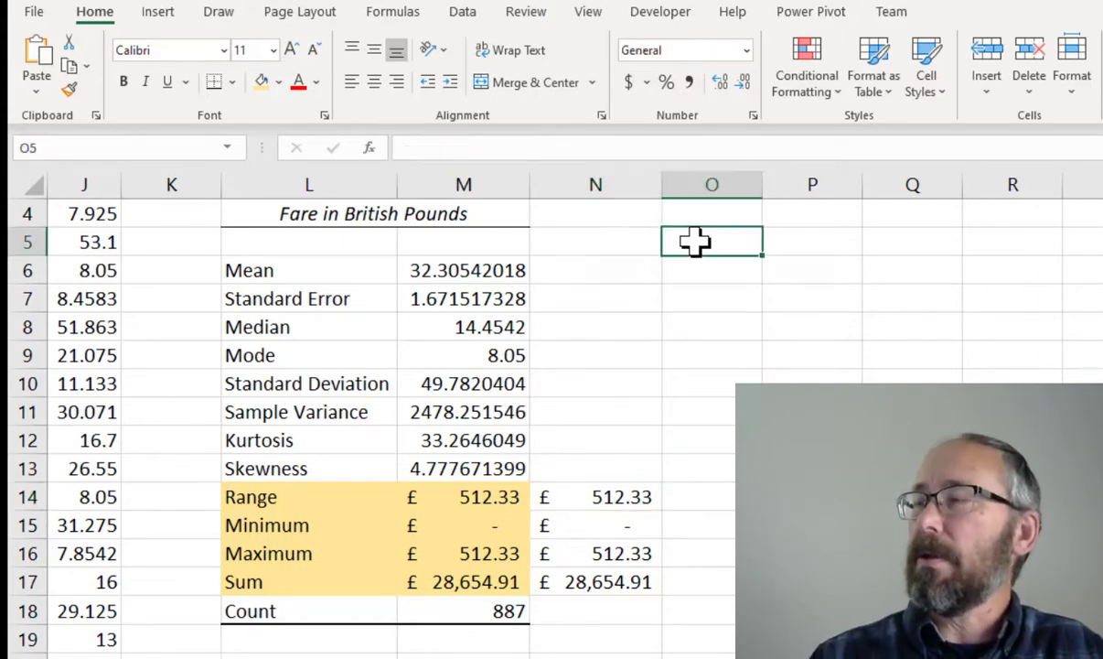
pyautogui.write('131')
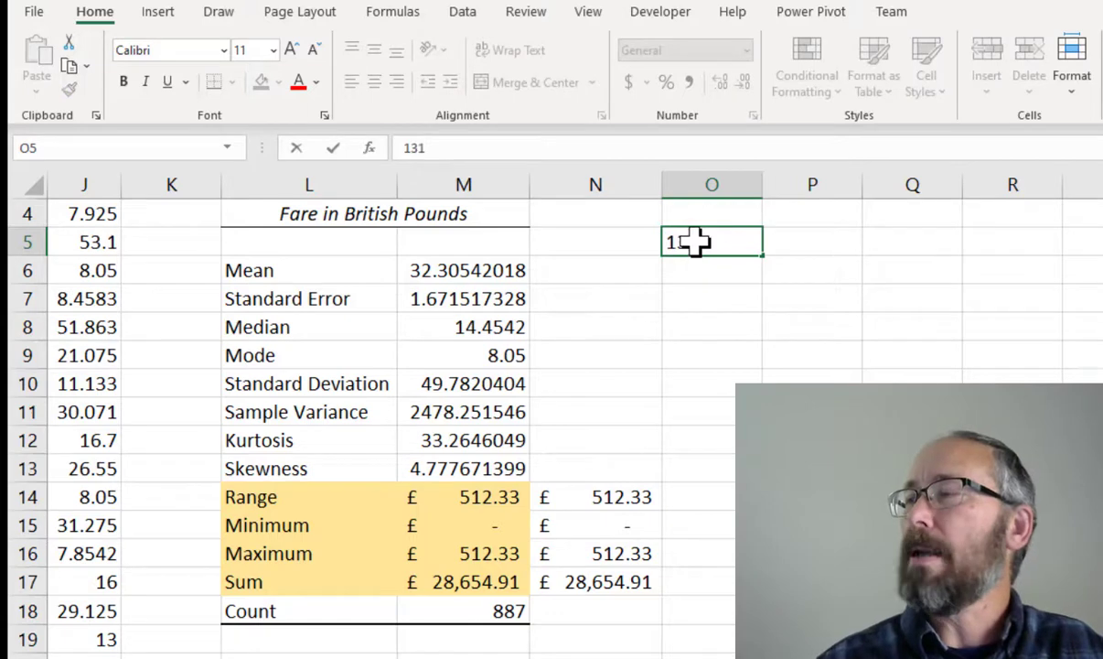
pyautogui.press('Return')
pyautogui.click(696, 242)
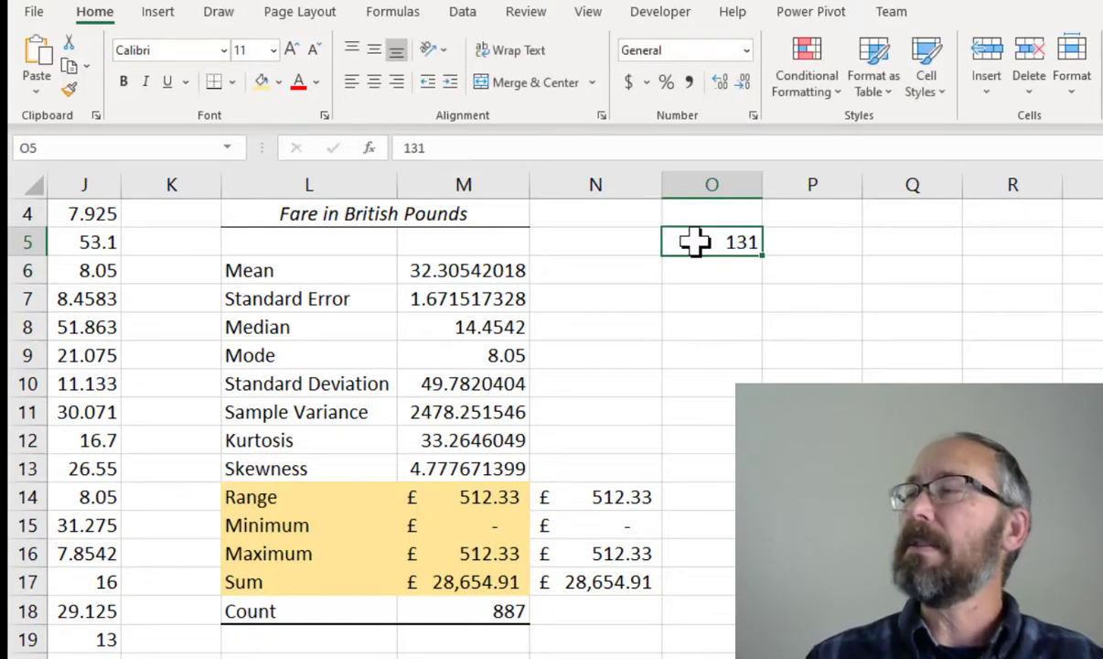
pyautogui.click(629, 84)
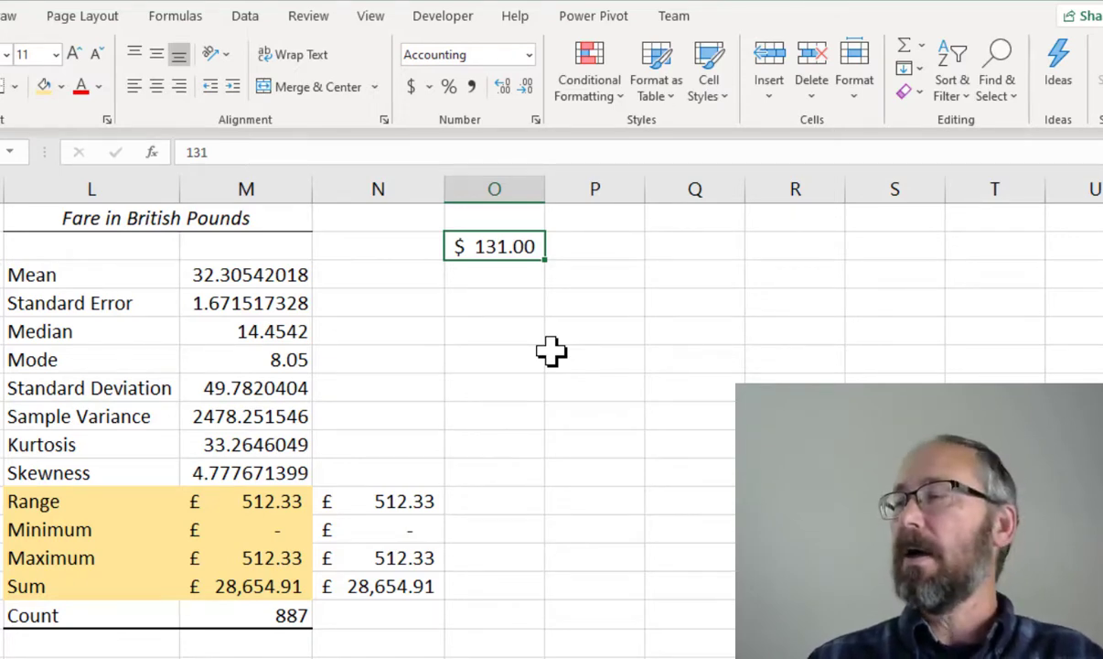
# Enter the formula =O$5*N14 in O14 to multiply the Range by the value in O5
pyautogui.click(488, 501)
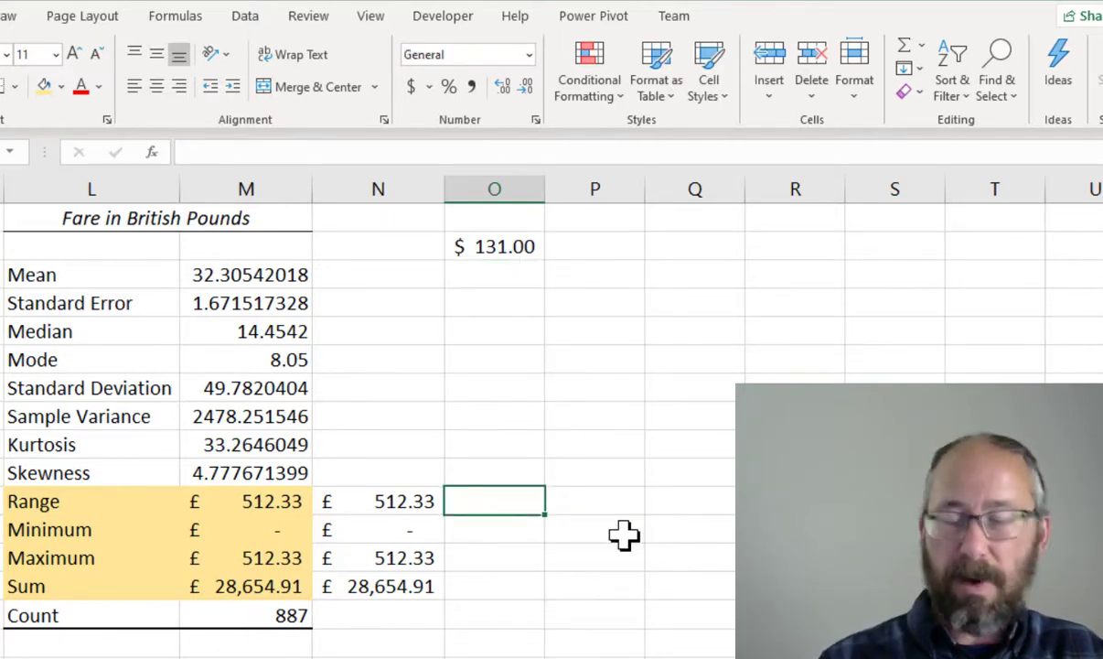
pyautogui.write('=')
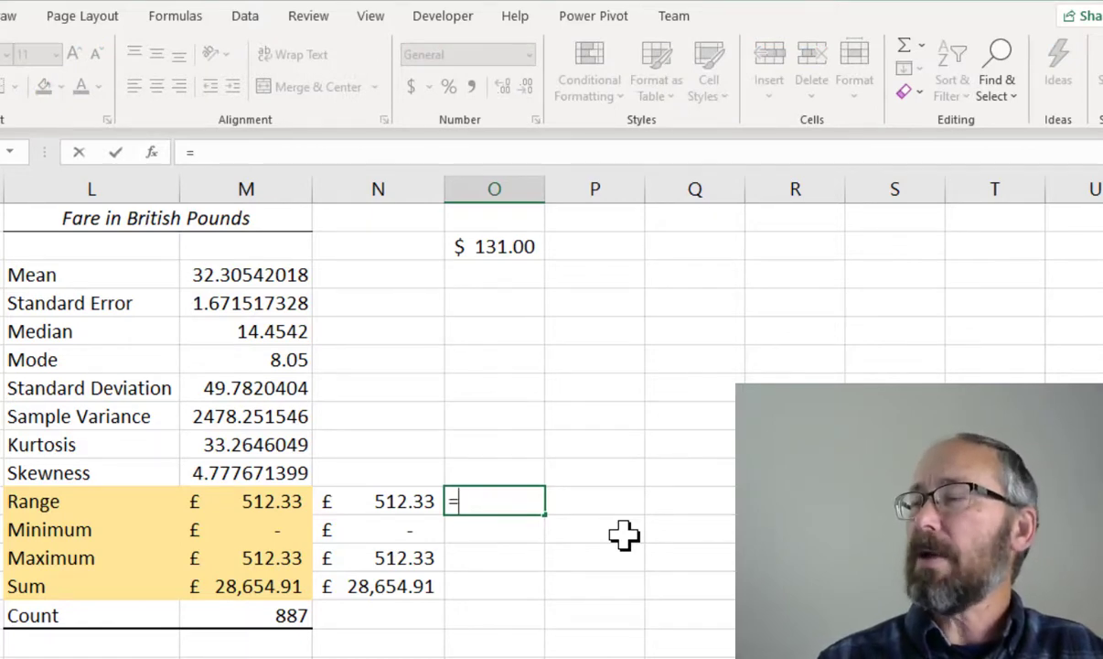
pyautogui.write('O5')
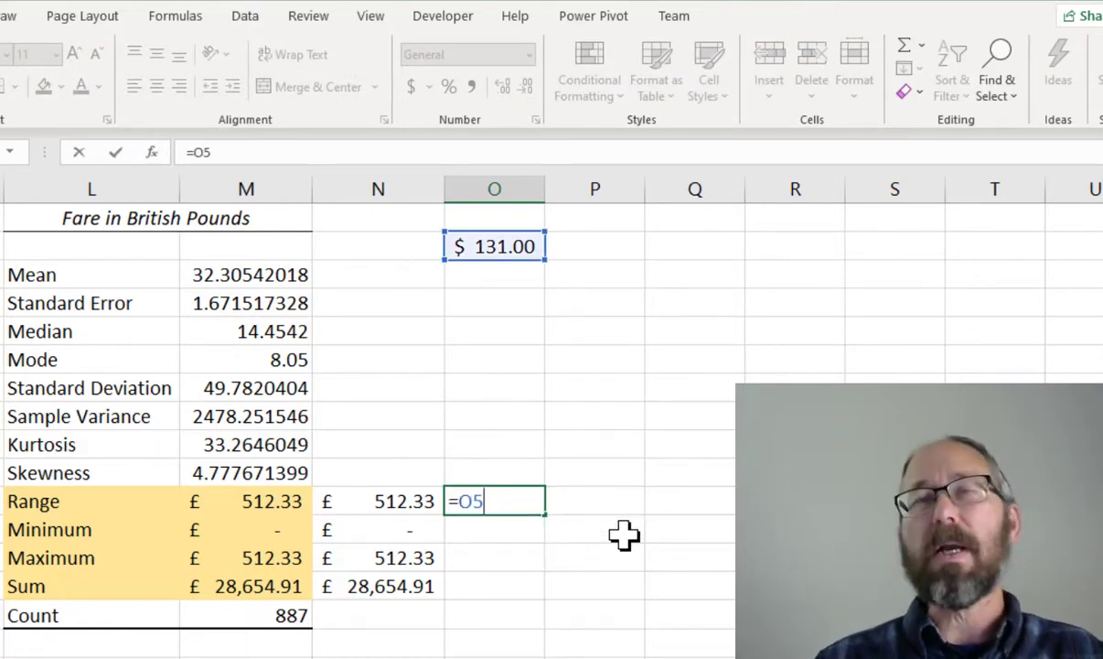
pyautogui.press('BackSpace')
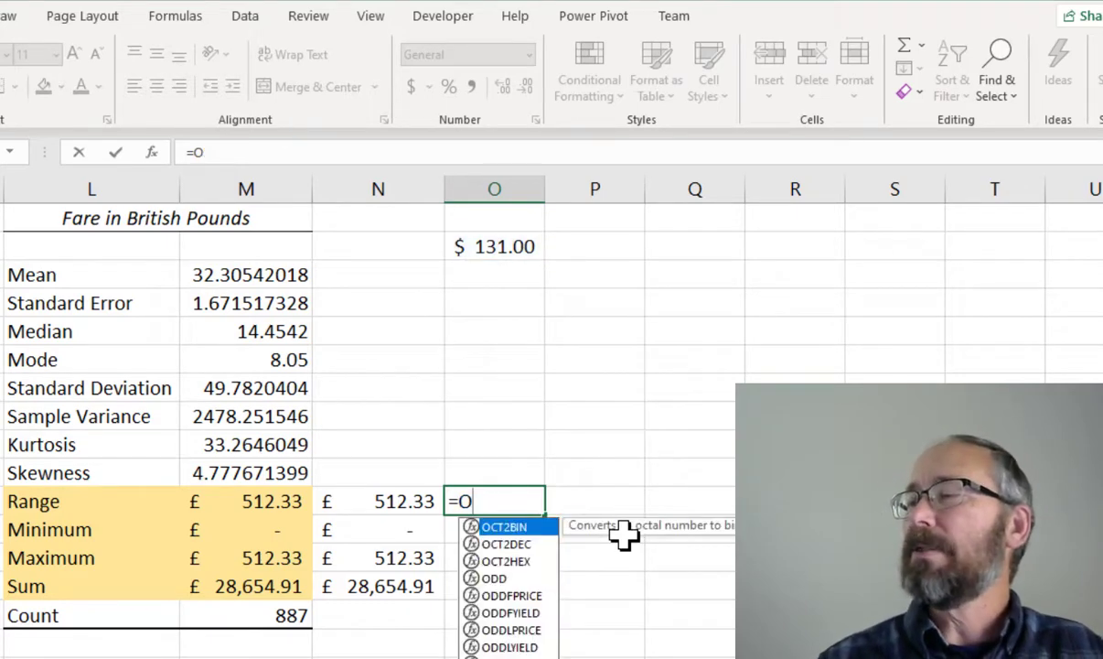
pyautogui.write('$5')
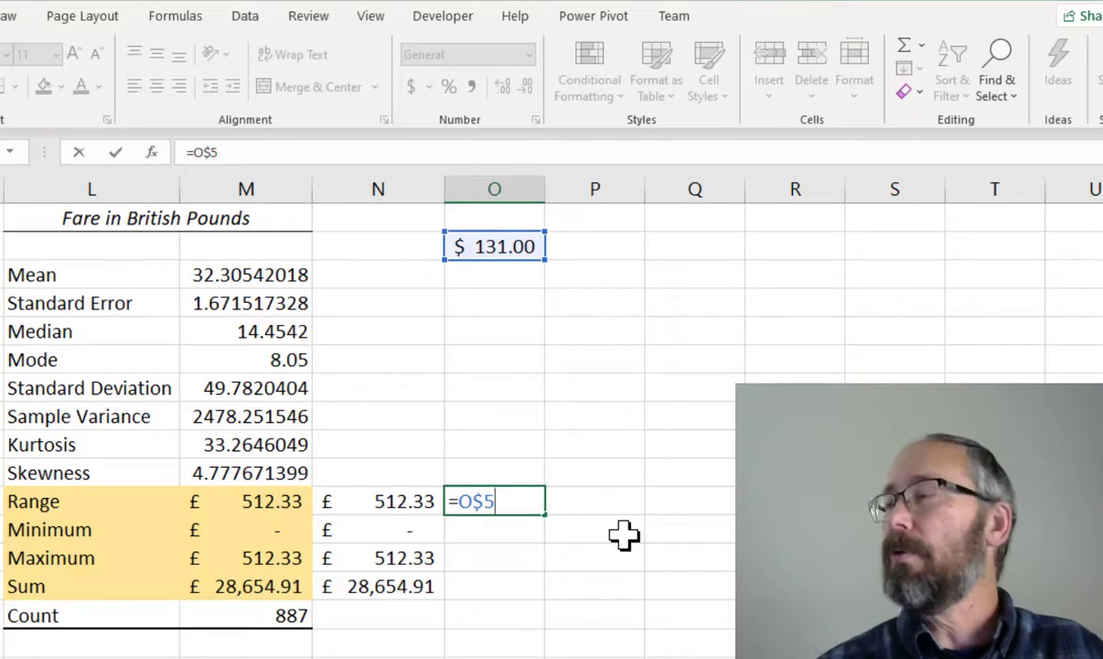
pyautogui.write('*N14')
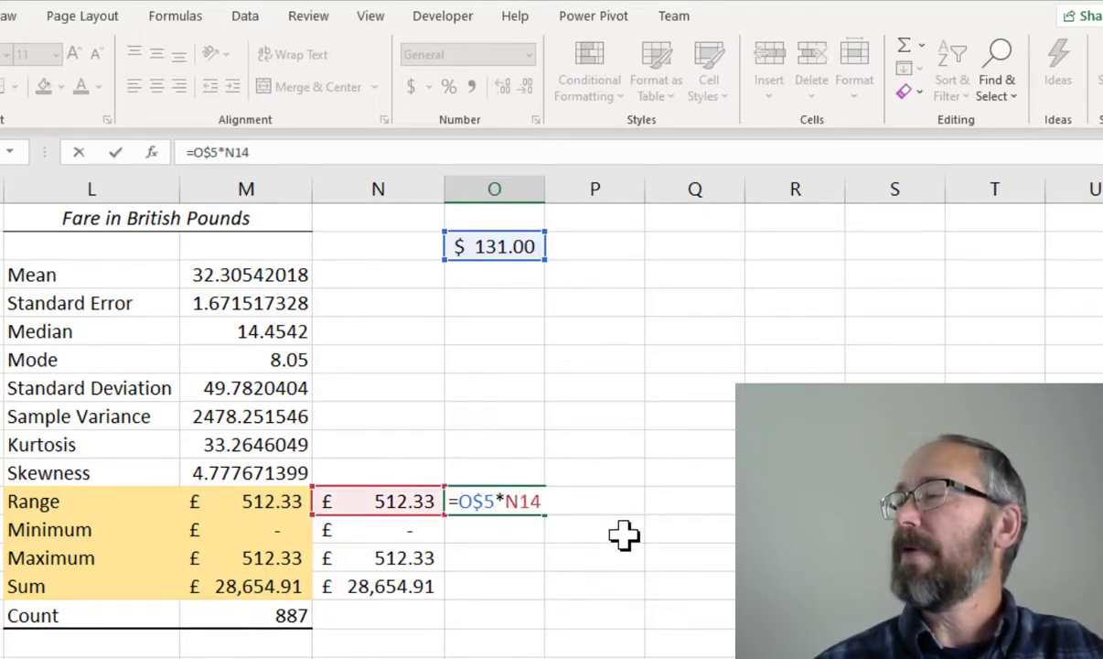
pyautogui.press('Return')
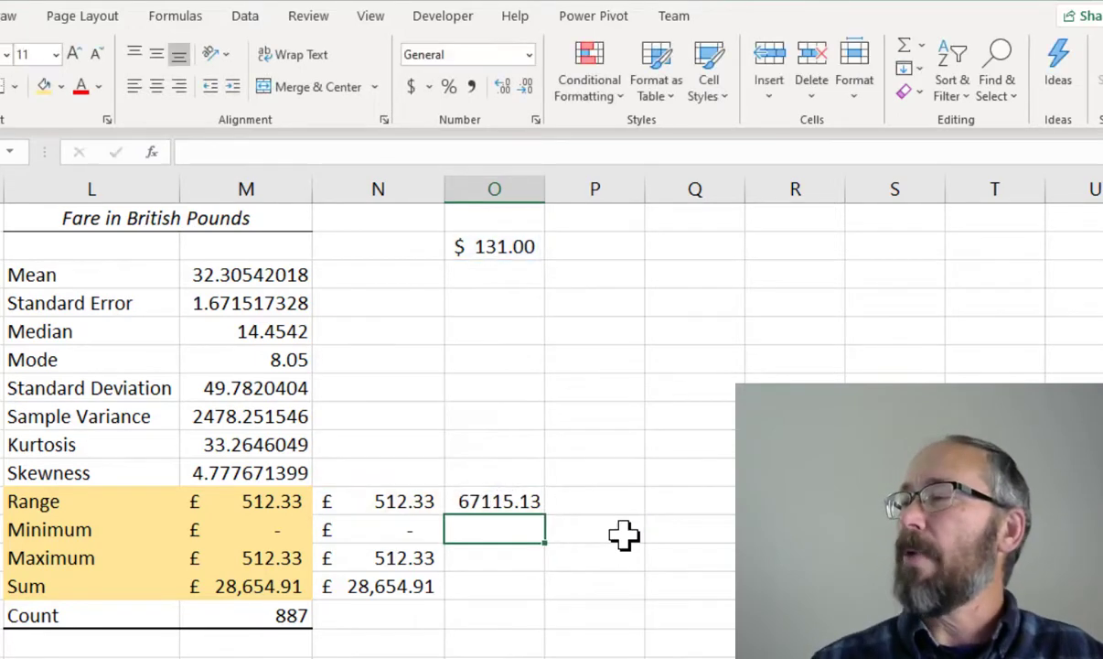
# Apply the dollar accounting format to the converted Range value in O14
pyautogui.click(505, 499)
pyautogui.click(413, 87)
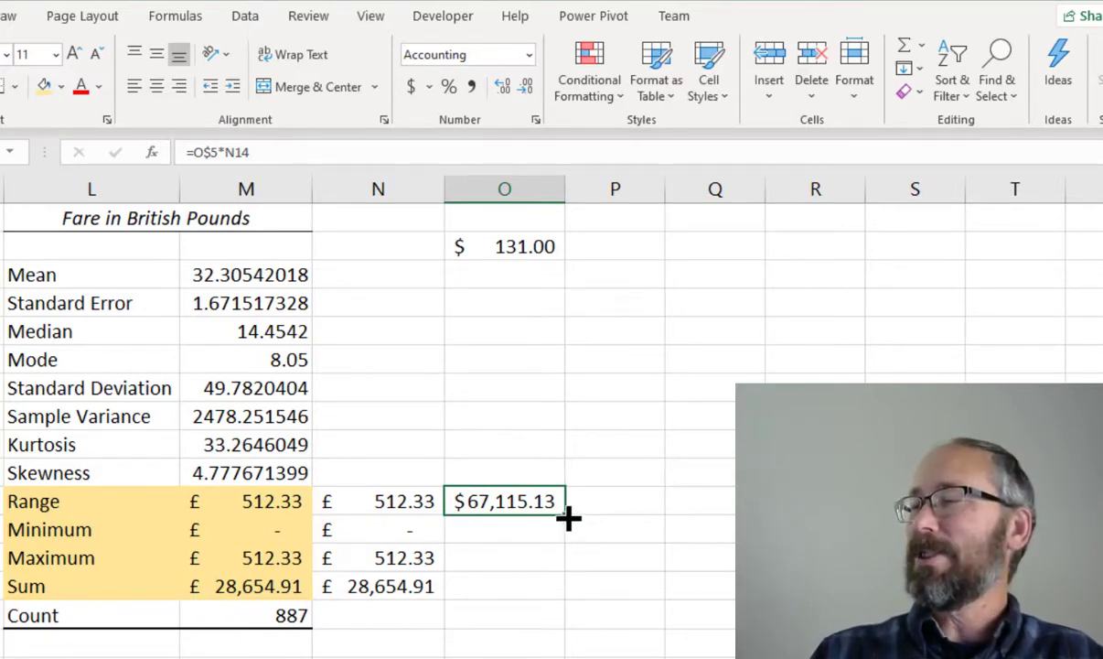
# Fill the conversion formula from O14 down to O17 and widen column O
pyautogui.moveTo(564, 517); pyautogui.dragTo(548, 597)
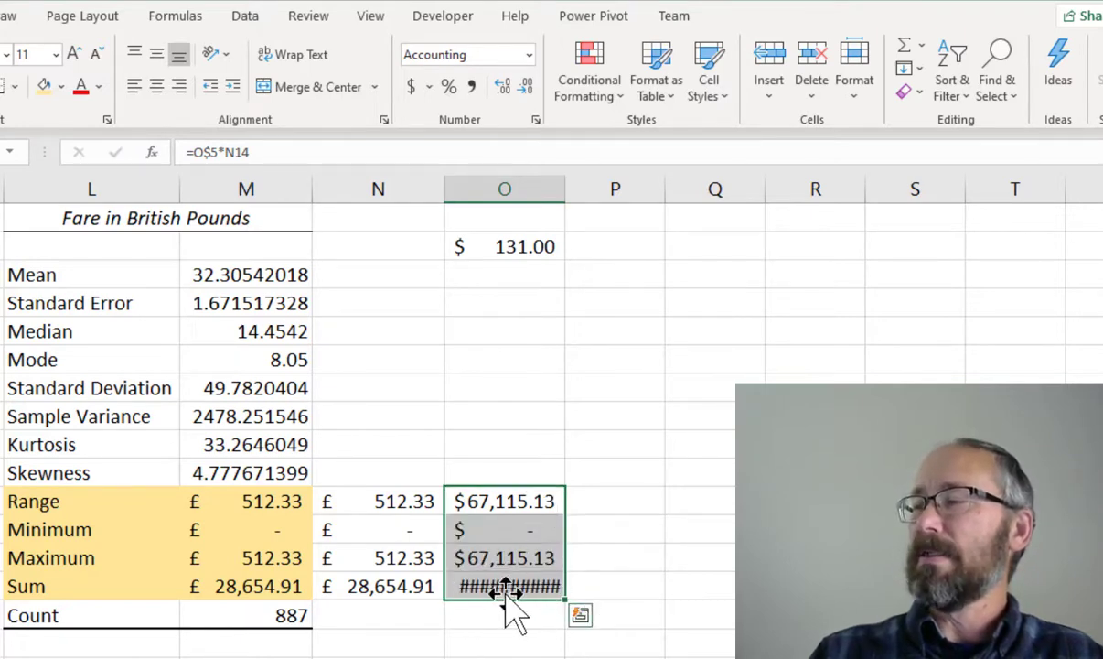
pyautogui.click(470, 620)
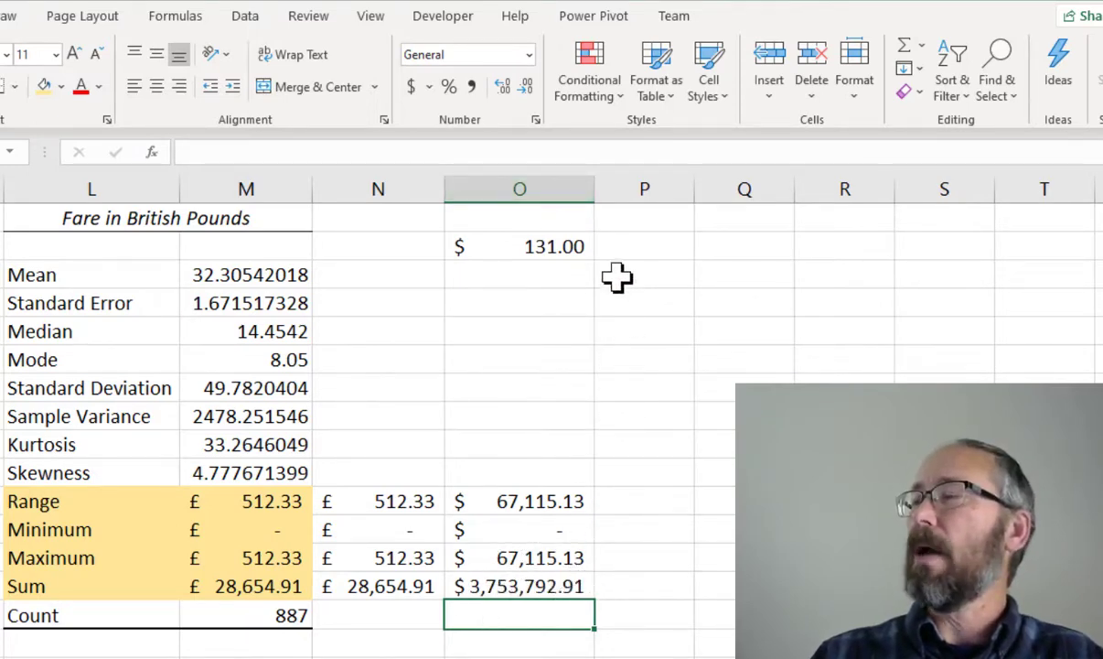
pyautogui.moveTo(595, 193); pyautogui.dragTo(609, 192)
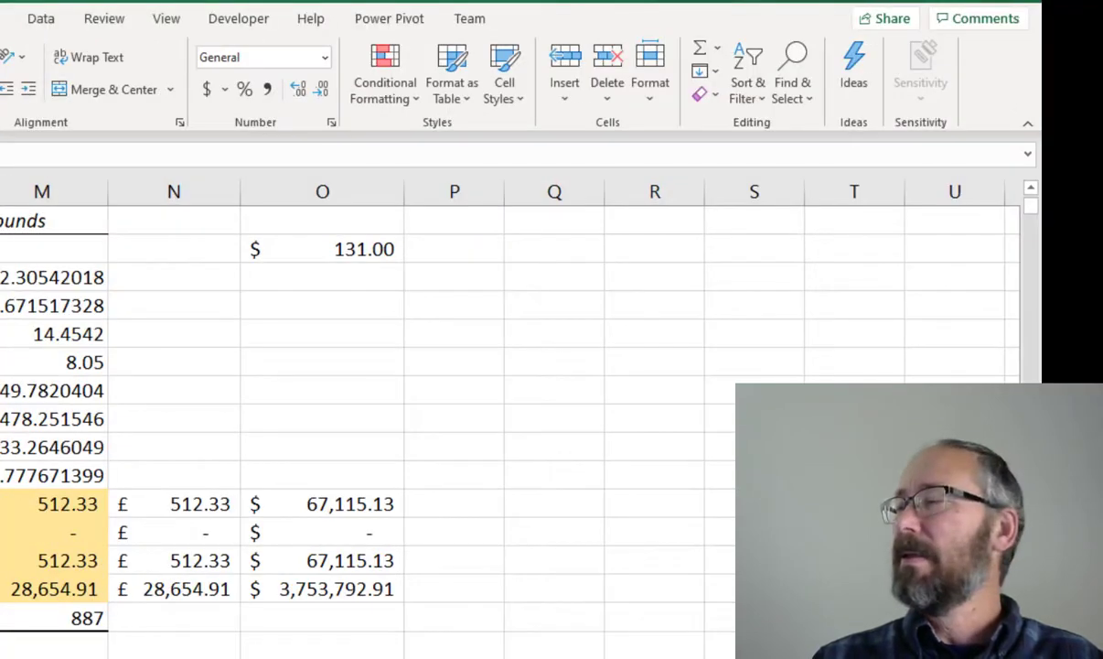
# Enter =COUNTIF(J2:J888,M15) in P15 to count fares equal to the Minimum
pyautogui.click(469, 535)
pyautogui.write('=countif')
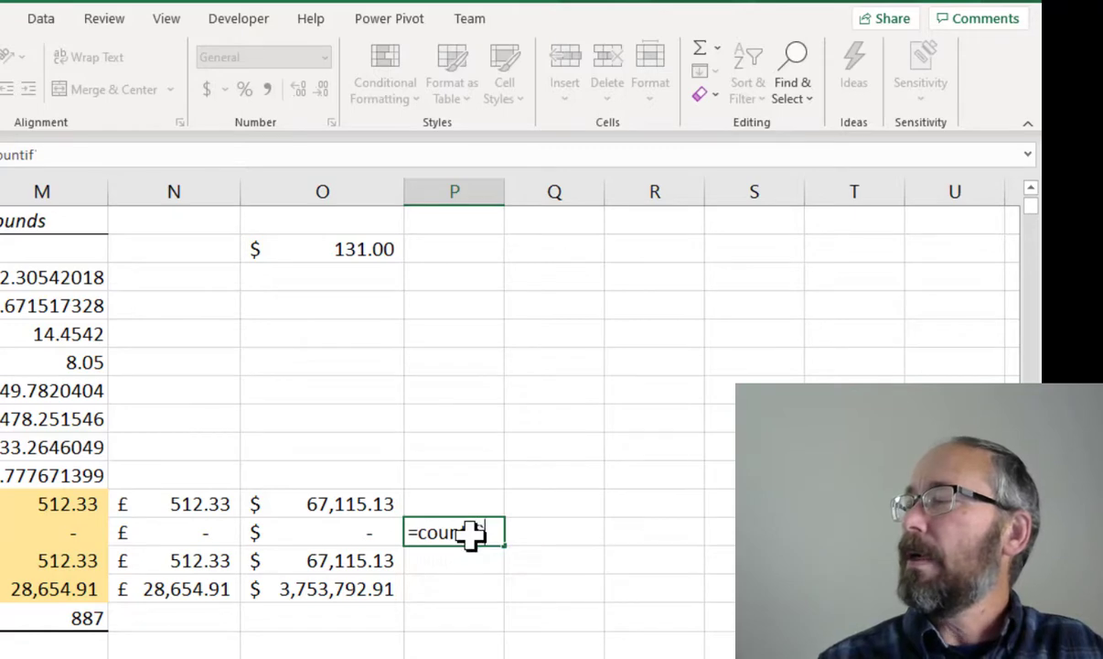
pyautogui.press('Tab')
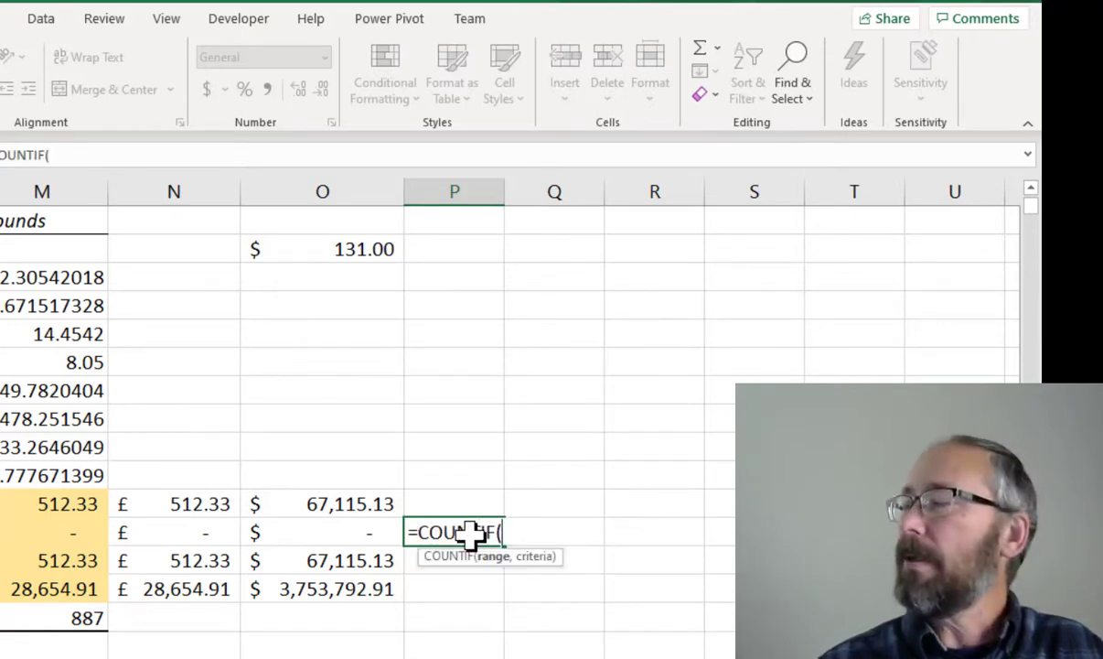
pyautogui.write('J2:J888')
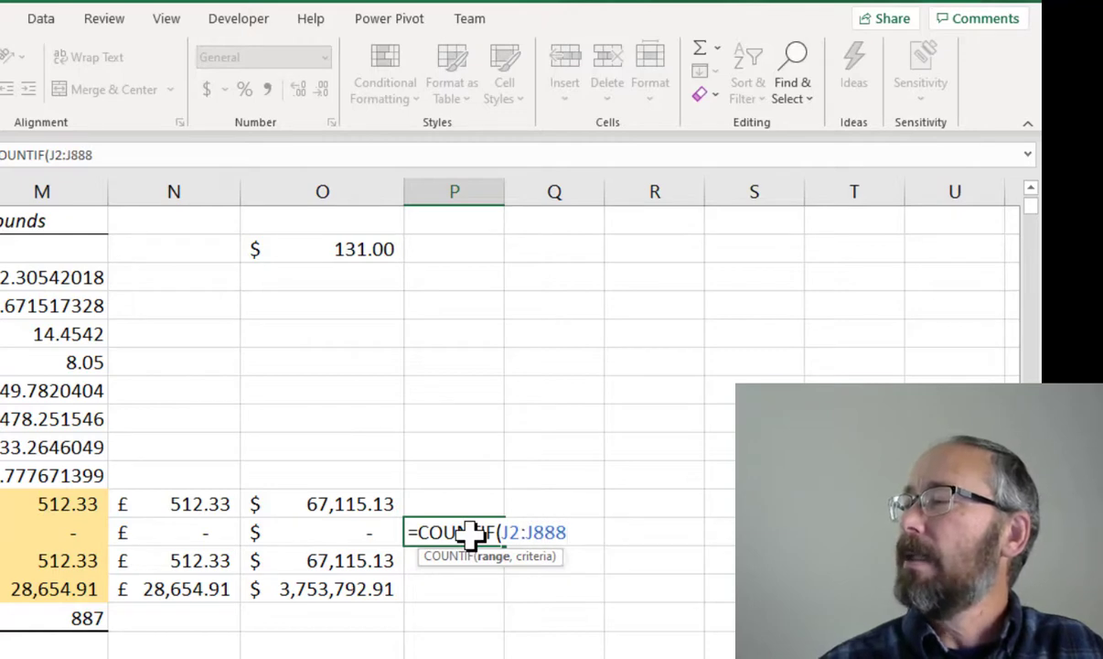
pyautogui.write(',')
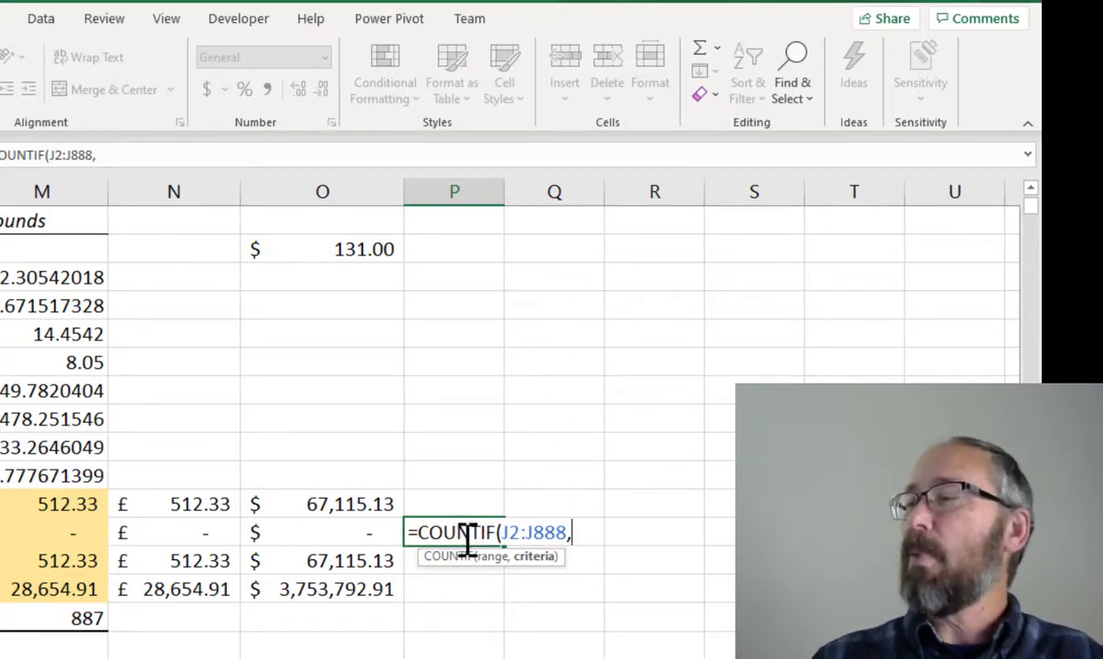
pyautogui.click(75, 539)
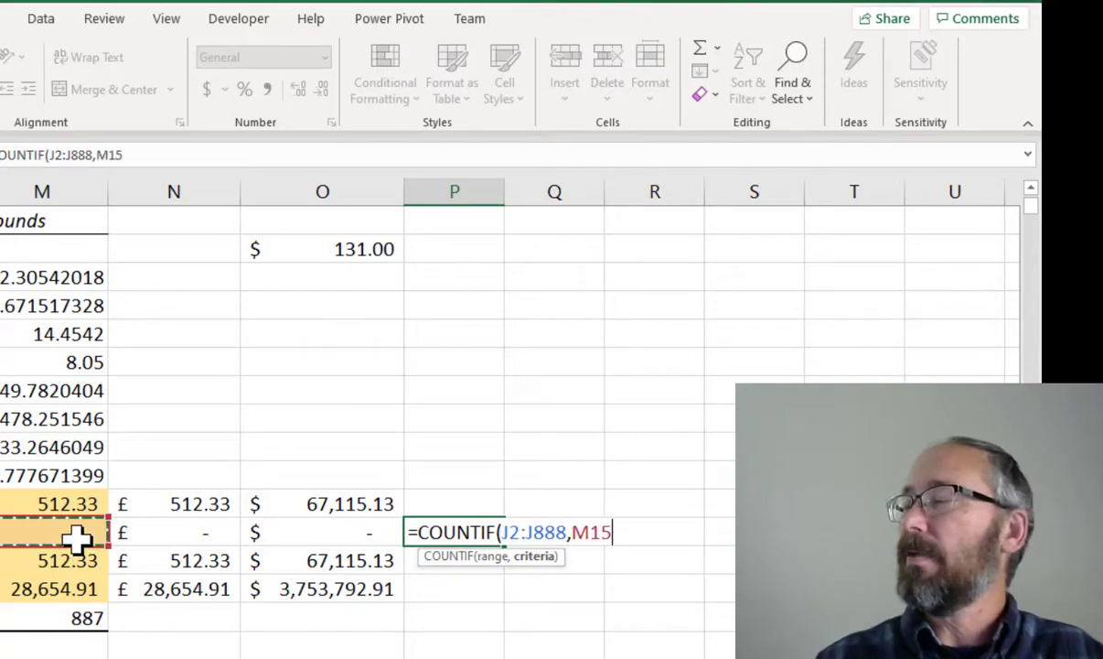
pyautogui.write(')')
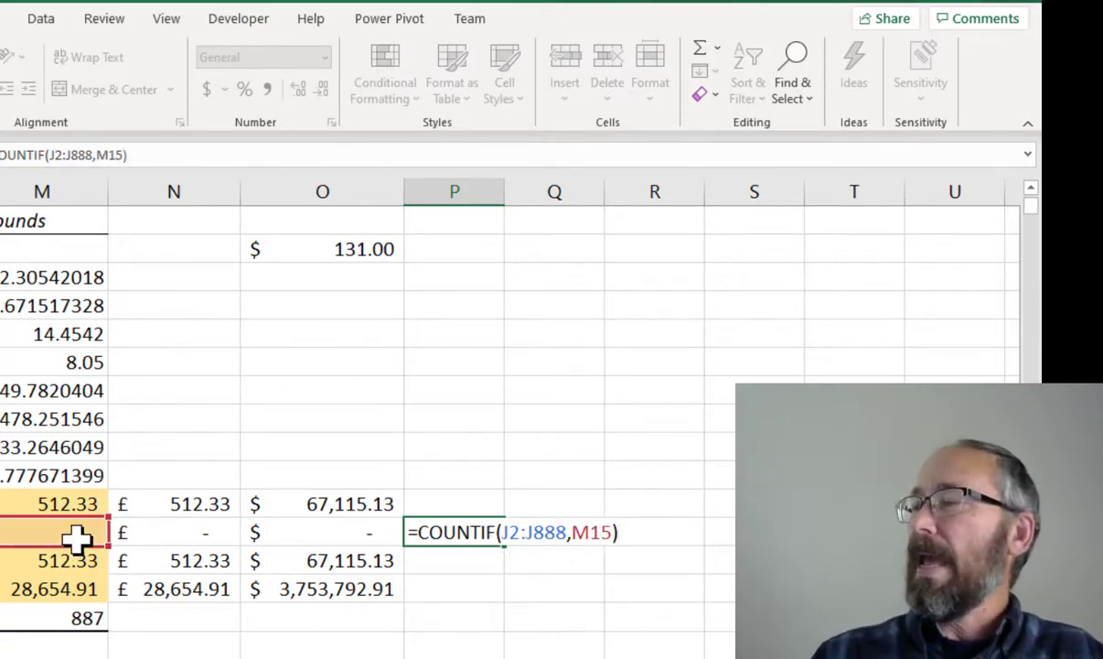
pyautogui.click(522, 531)
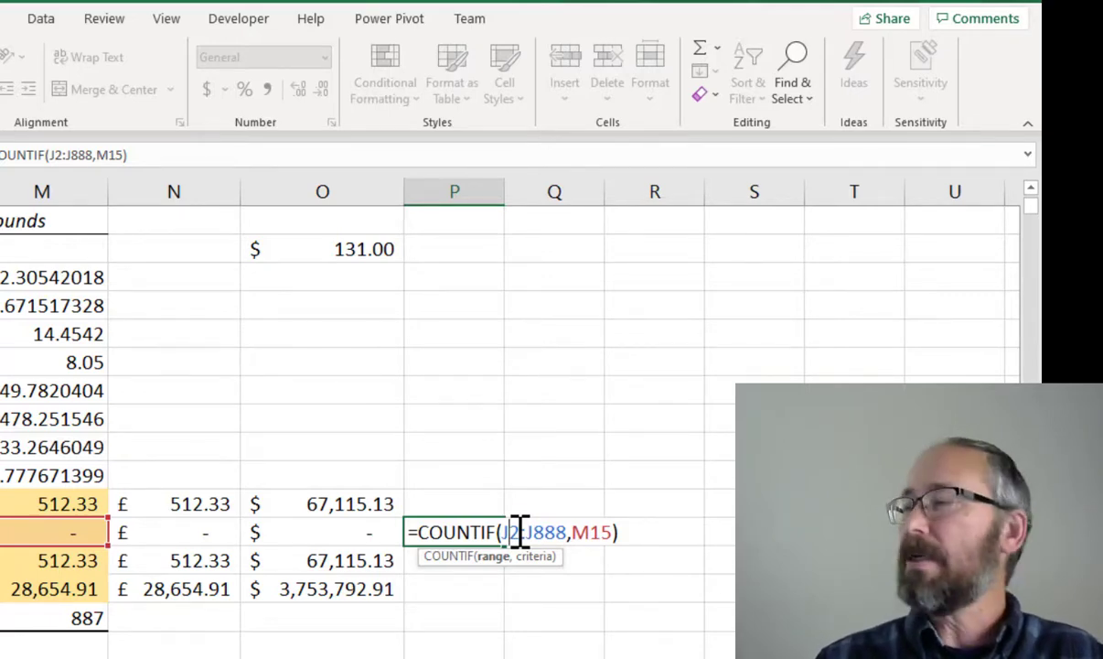
pyautogui.press('Return')
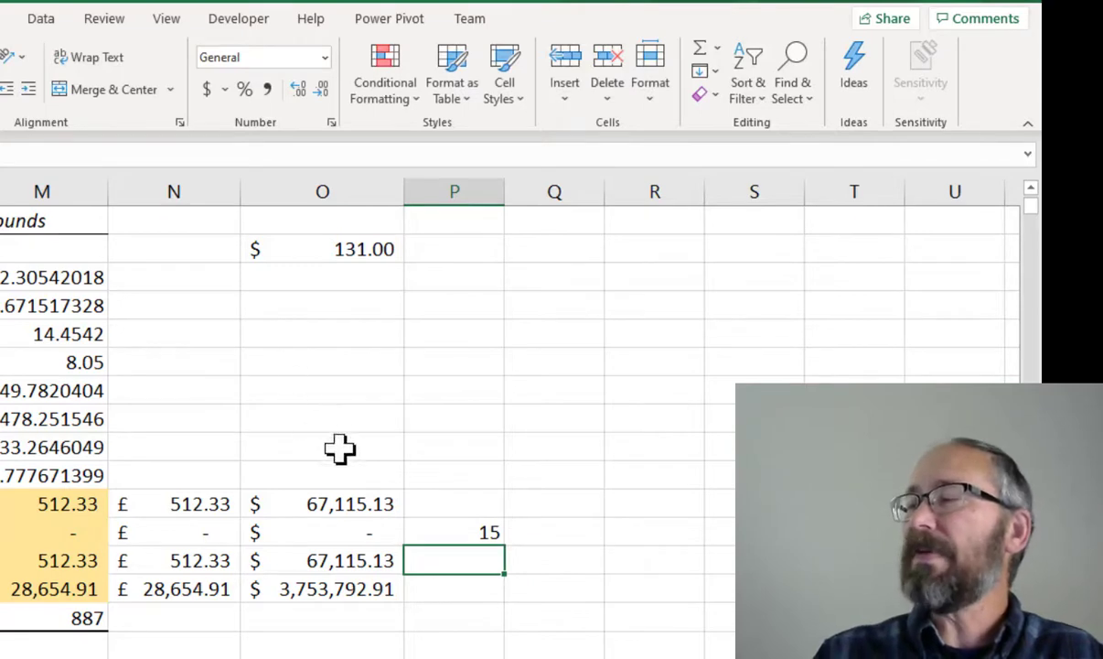
# Copy the COUNTIF formula from P15 down to P16
pyautogui.click(446, 525)
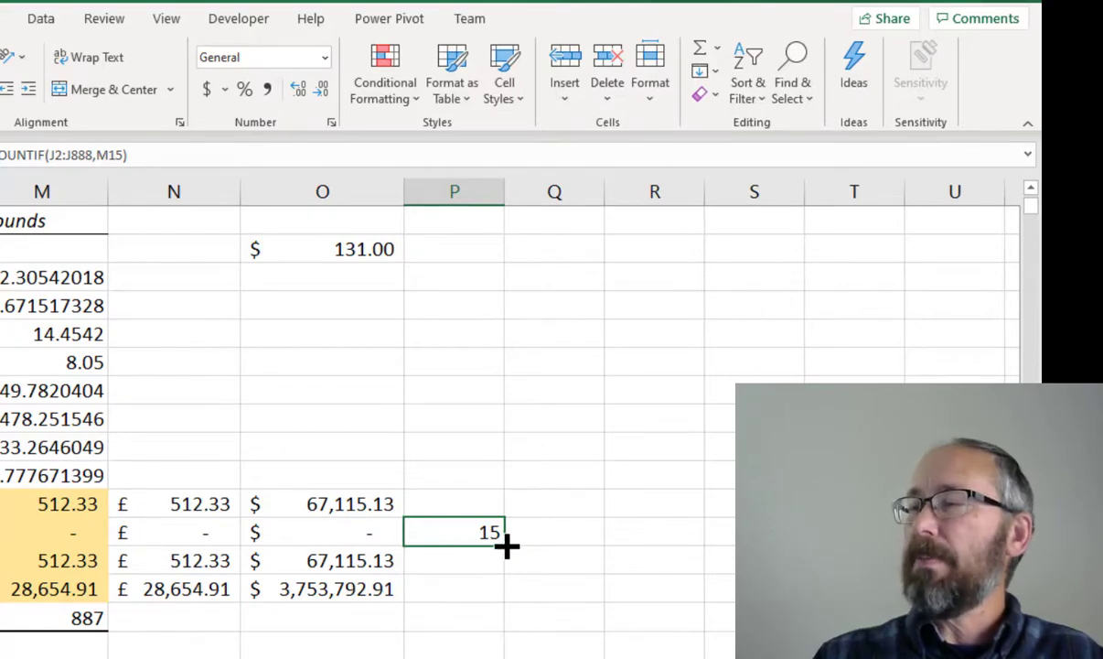
pyautogui.moveTo(507, 545); pyautogui.dragTo(517, 585)
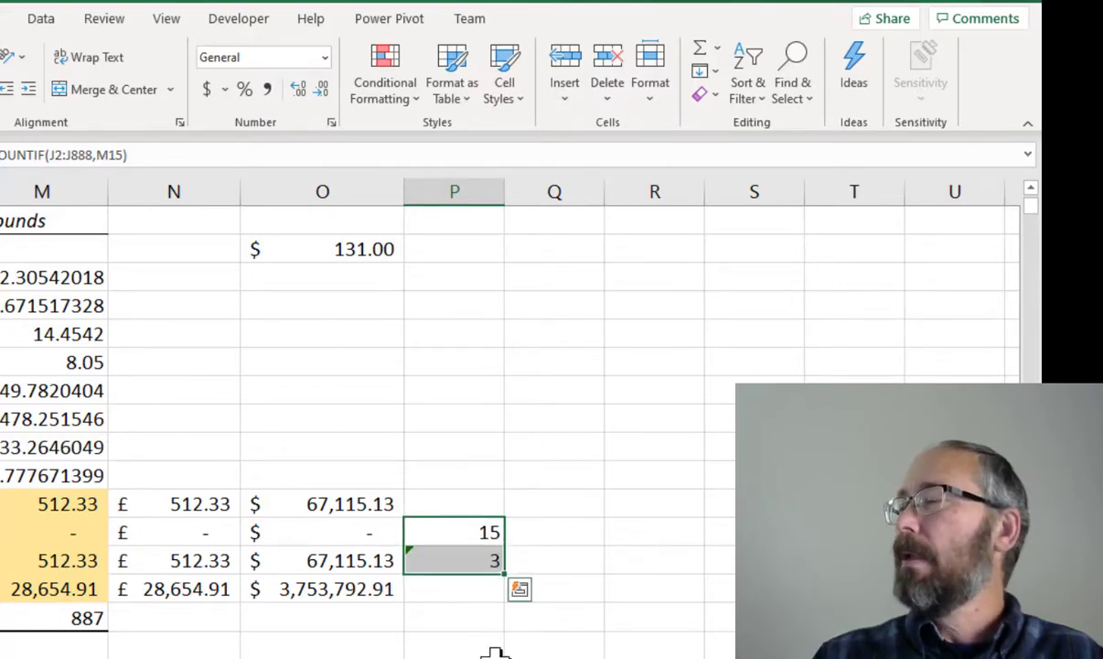
pyautogui.click(466, 618)
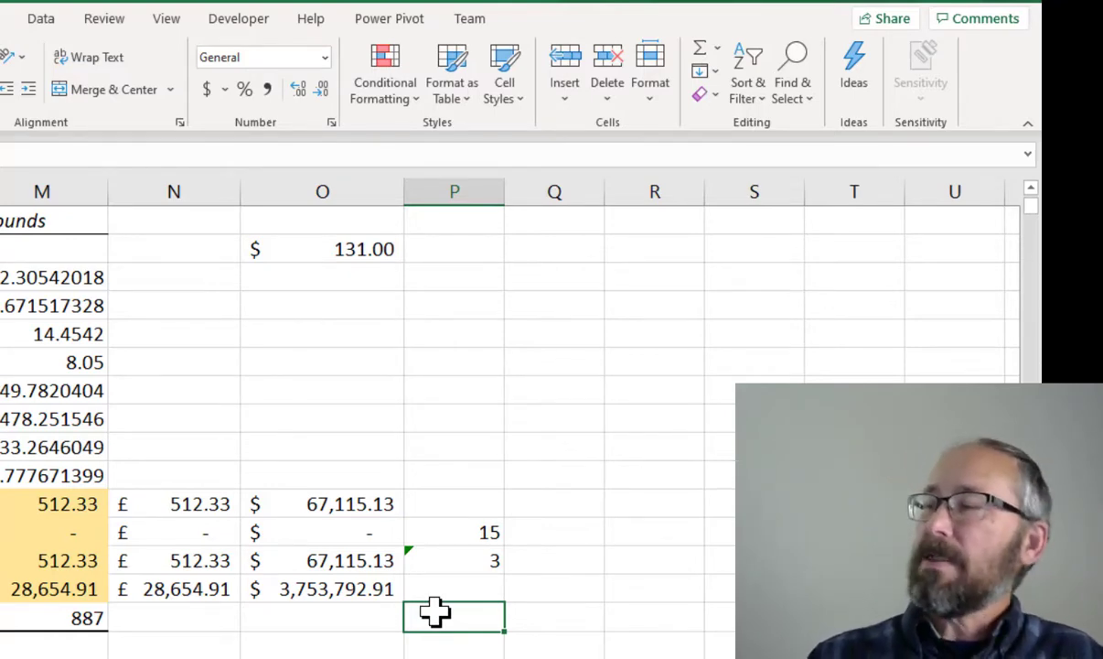
# Compare the COUNTIF formulas in P15 and P16 to check how their references shifted
pyautogui.click(438, 535)
pyautogui.click(438, 561)
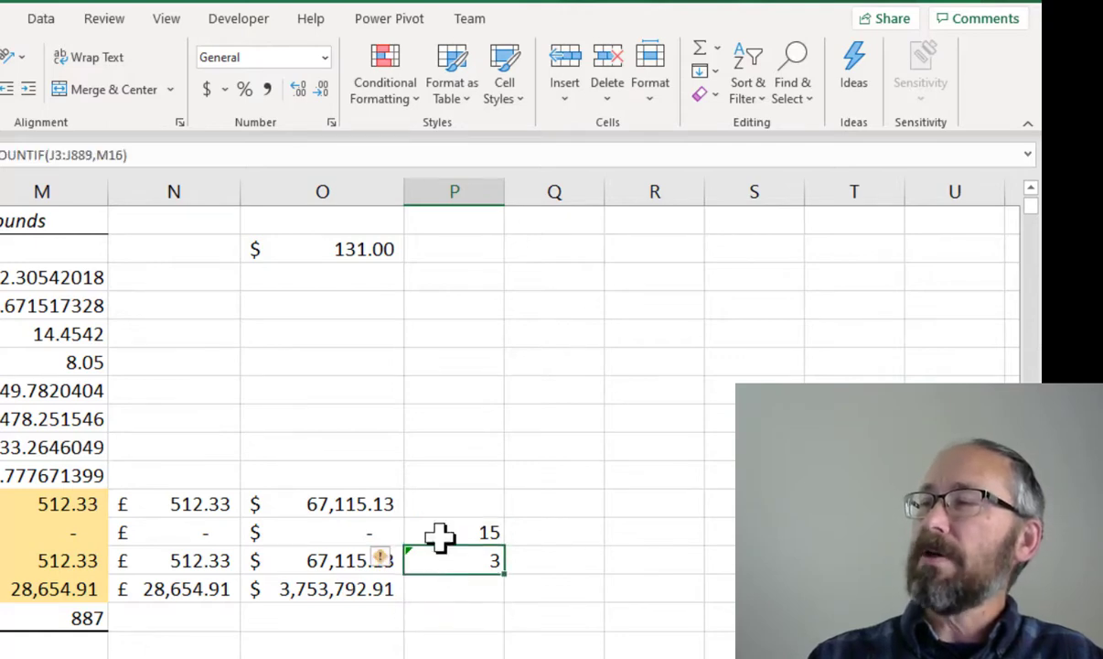
pyautogui.click(439, 534)
pyautogui.click(439, 558)
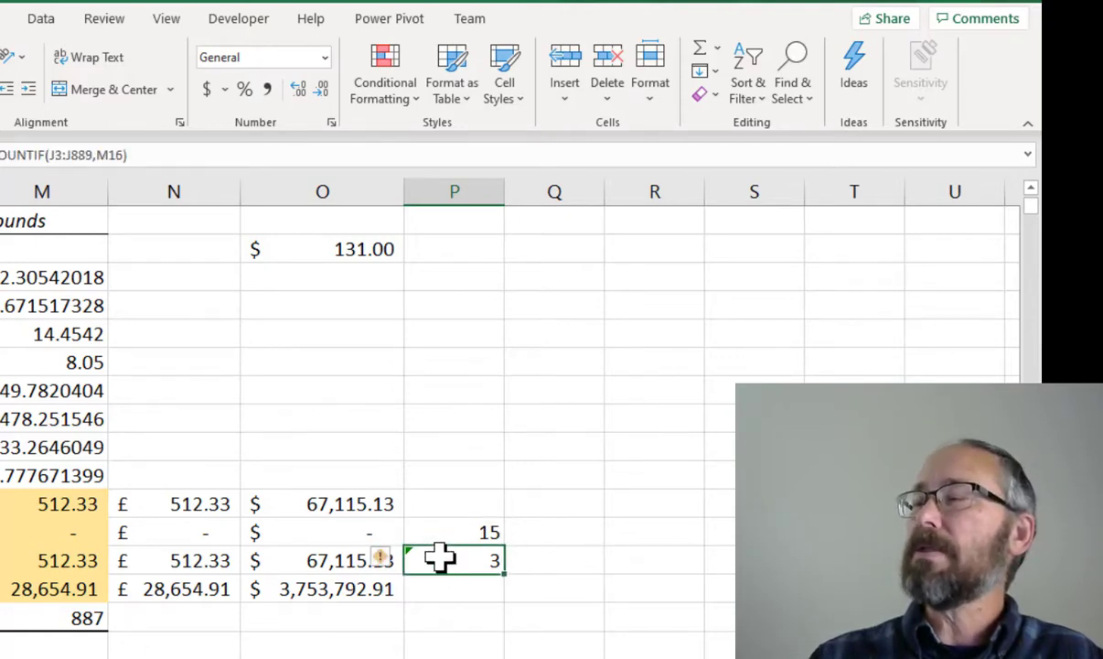
pyautogui.click(437, 534)
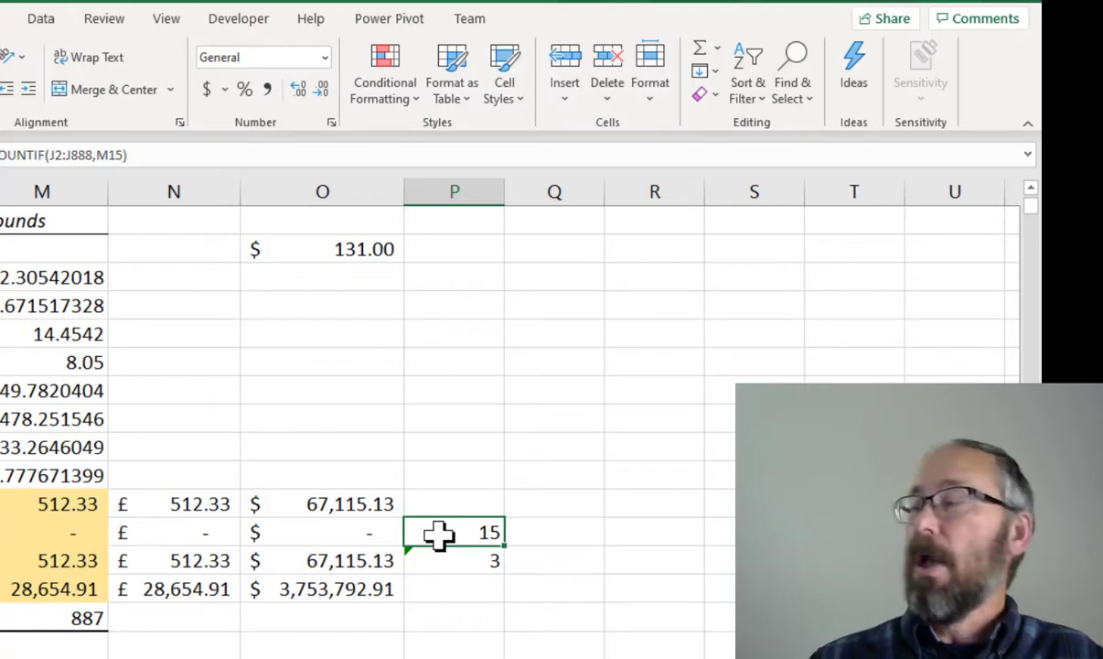
pyautogui.click(459, 561)
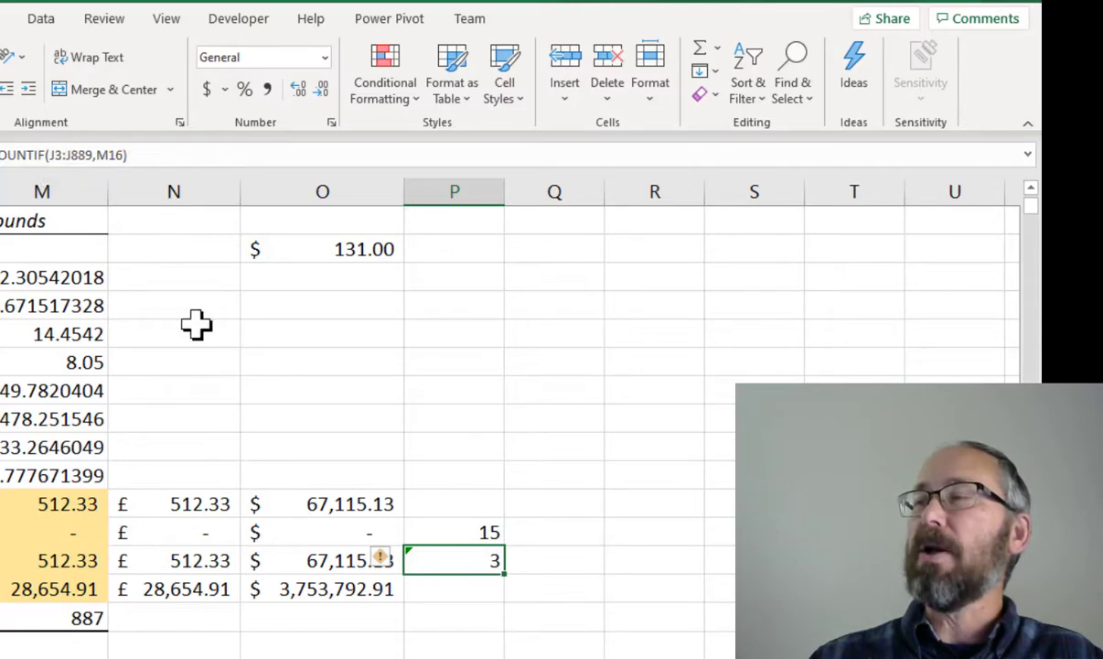
pyautogui.click(431, 531)
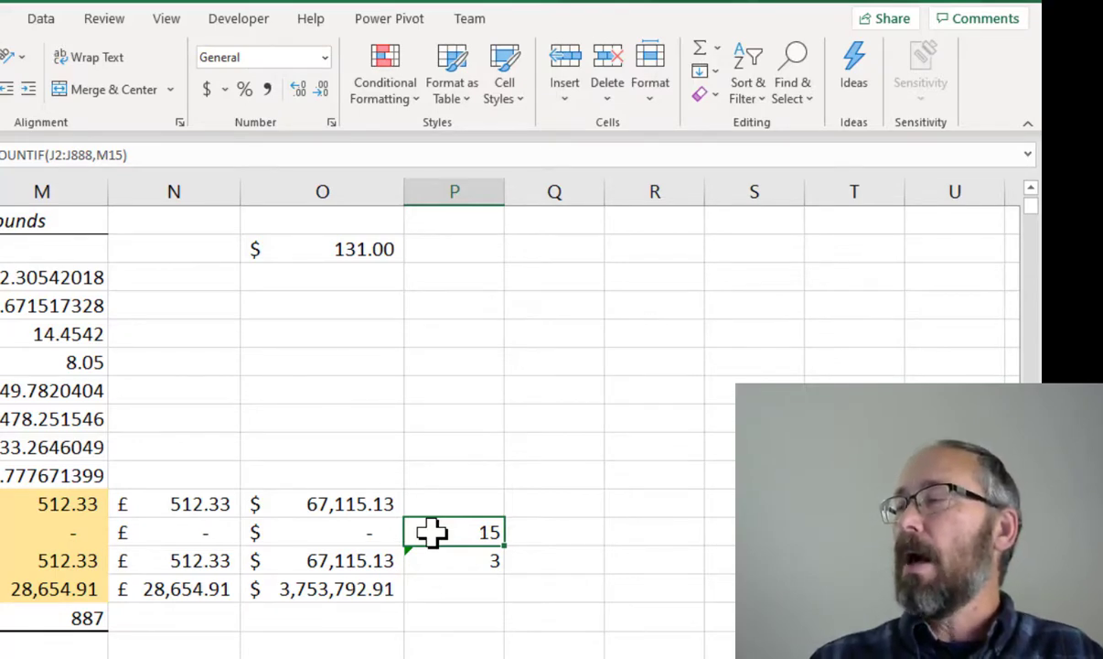
pyautogui.click(430, 563)
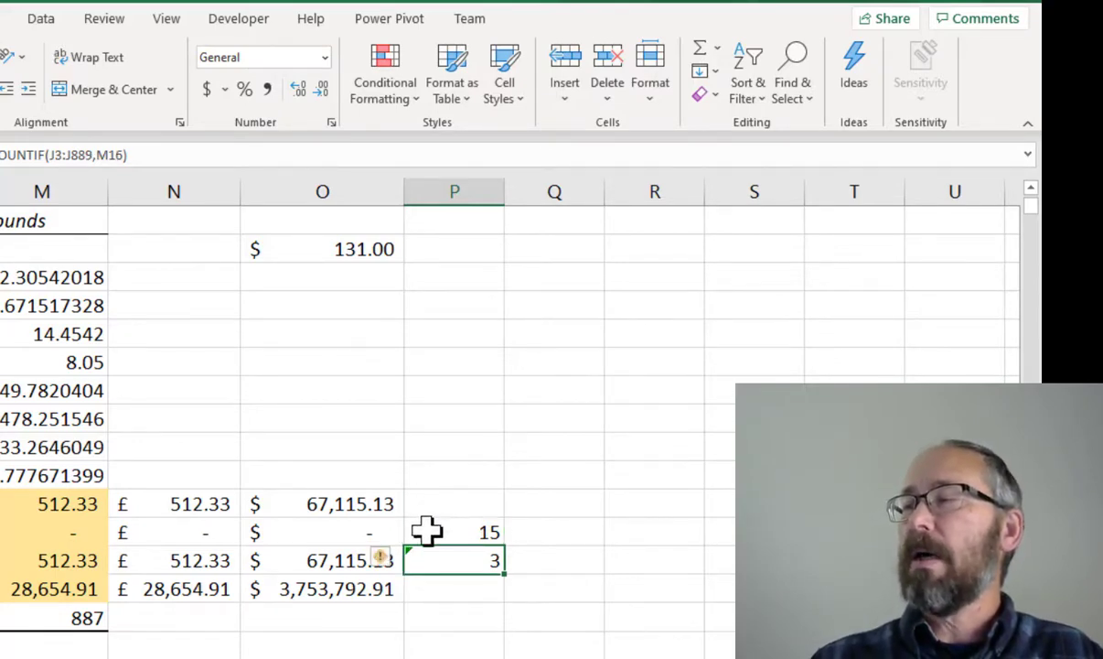
pyautogui.click(426, 529)
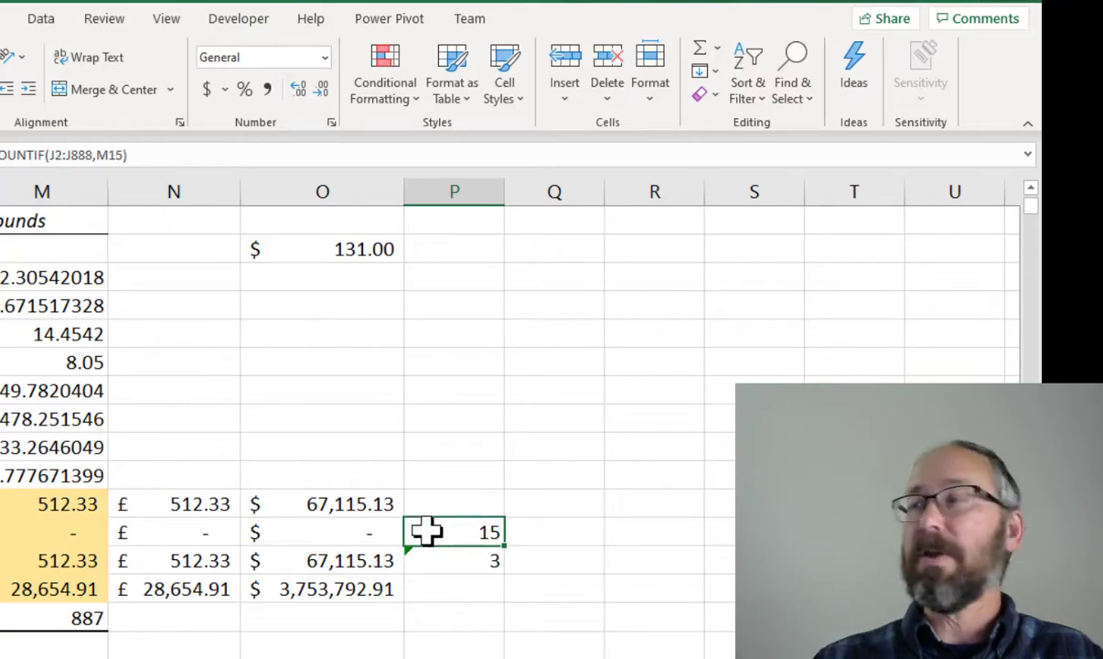
# Make the COUNTIF range in P15 row-absolute as J$2:J$888
pyautogui.click(50, 156)
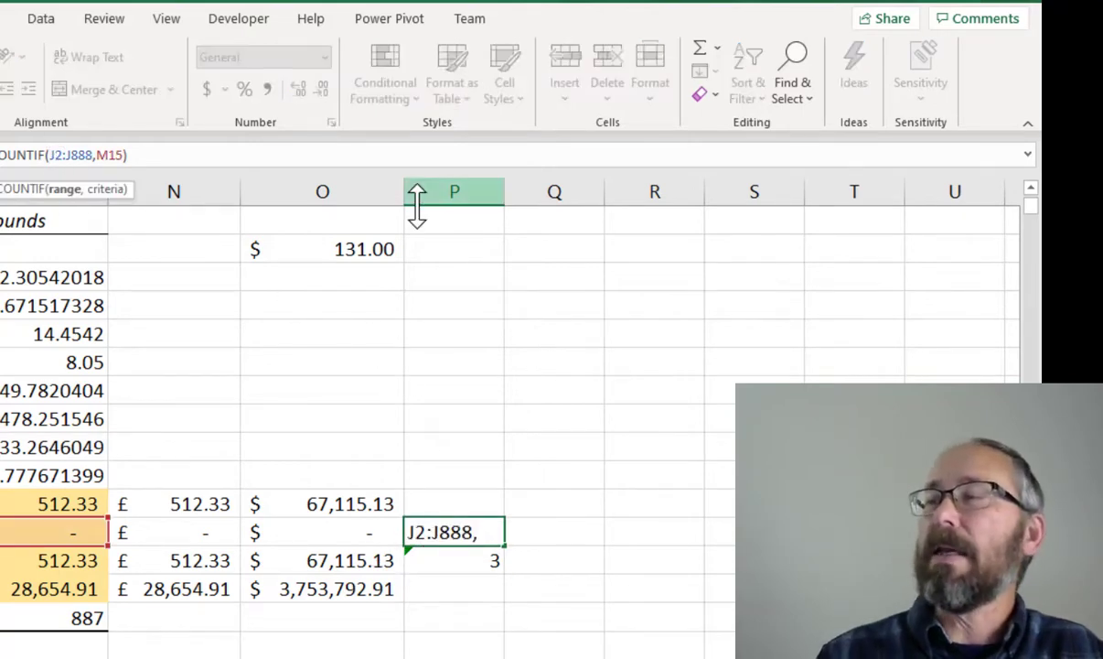
pyautogui.write('$')
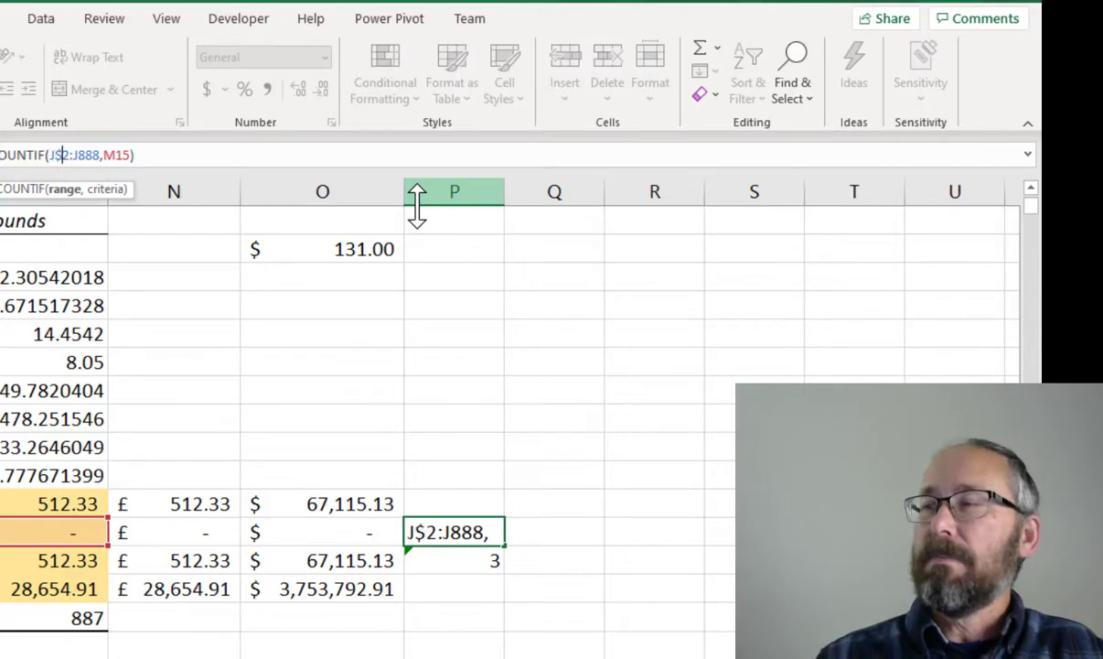
pyautogui.press('Right')
pyautogui.press('Right')
pyautogui.press('Right')
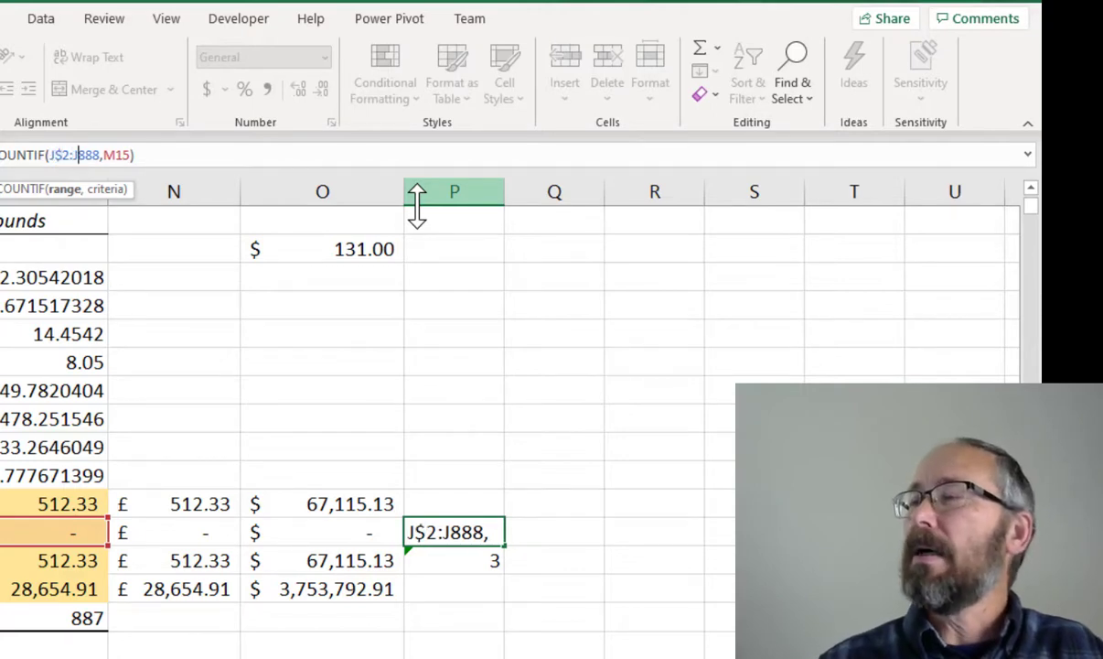
pyautogui.write('$')
pyautogui.press('Return')
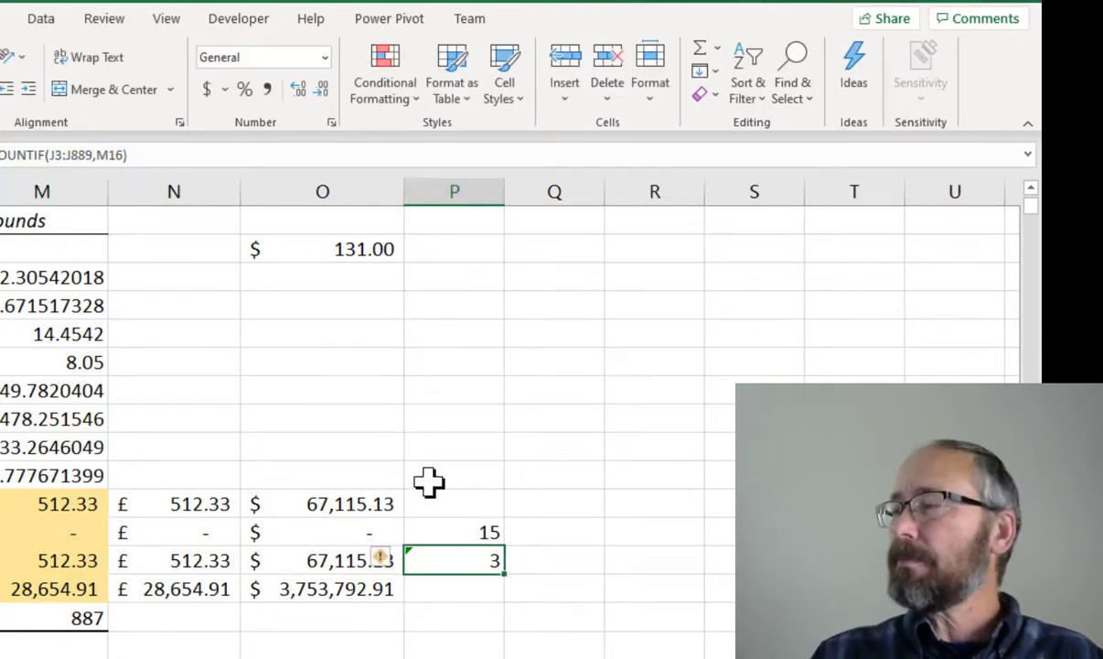
# Copy the updated COUNTIF formula from P15 down to P16
pyautogui.click(441, 532)
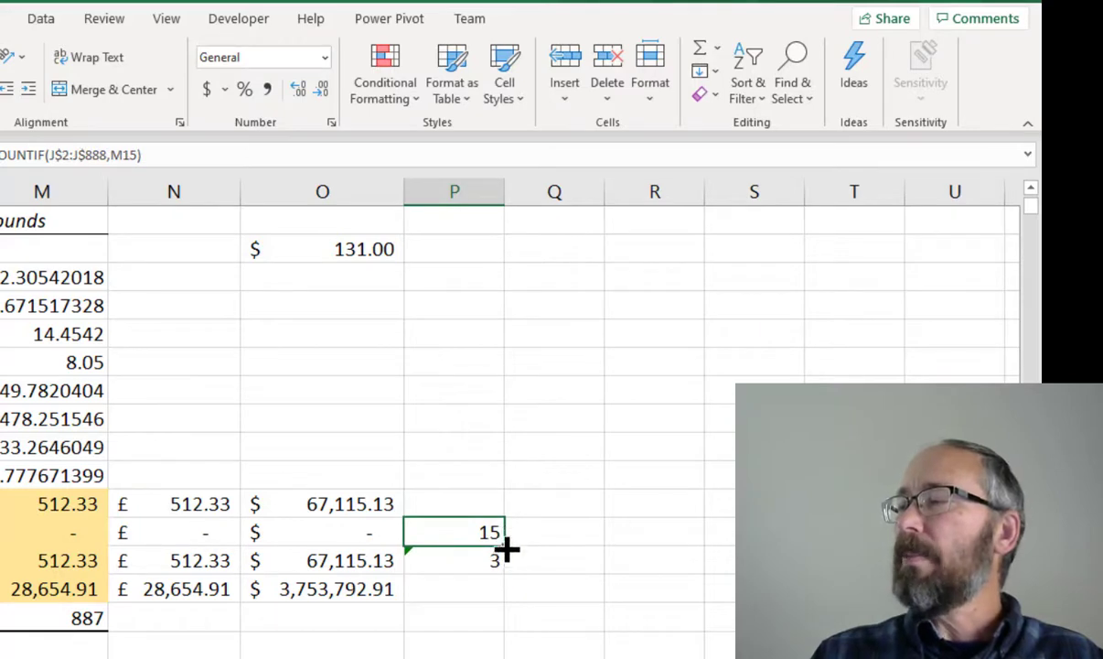
pyautogui.moveTo(506, 548); pyautogui.dragTo(505, 571)
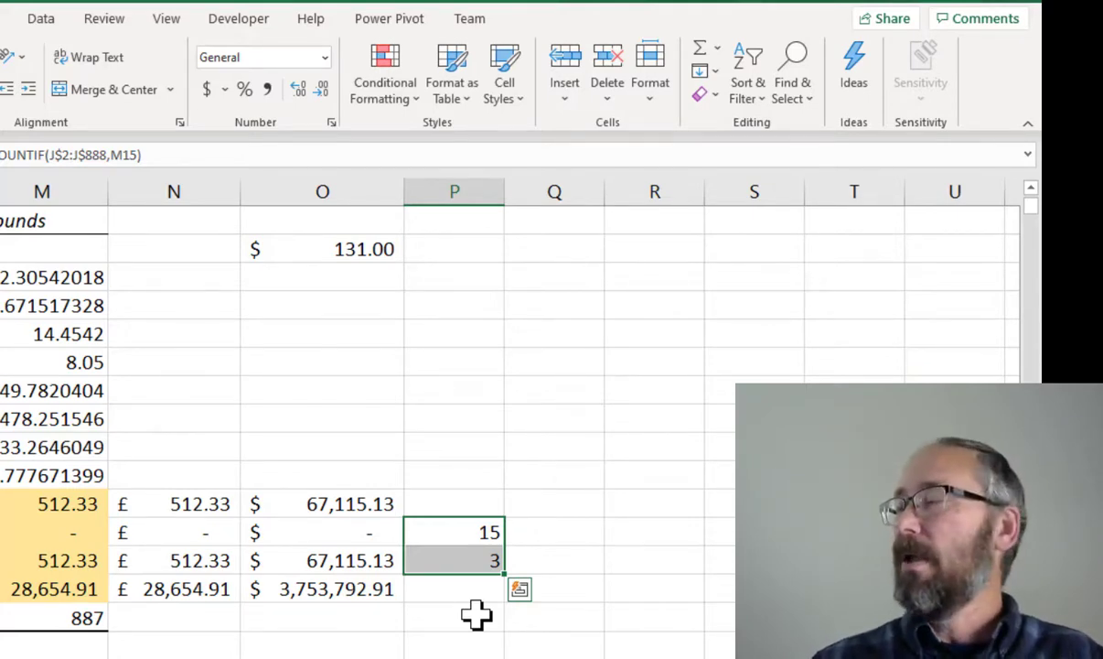
# In Q15, enter a COUNTIFS formula counting rows where J2:J888 equals M15 and A2:A888 equals 1
pyautogui.click(543, 538)
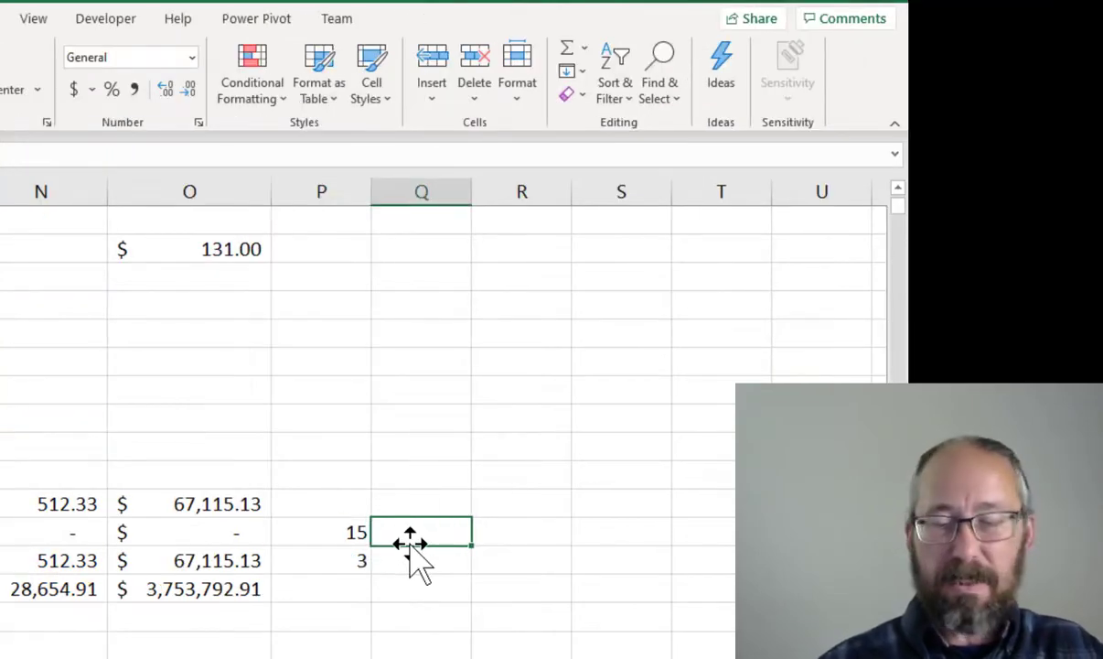
pyautogui.write('=countifs')
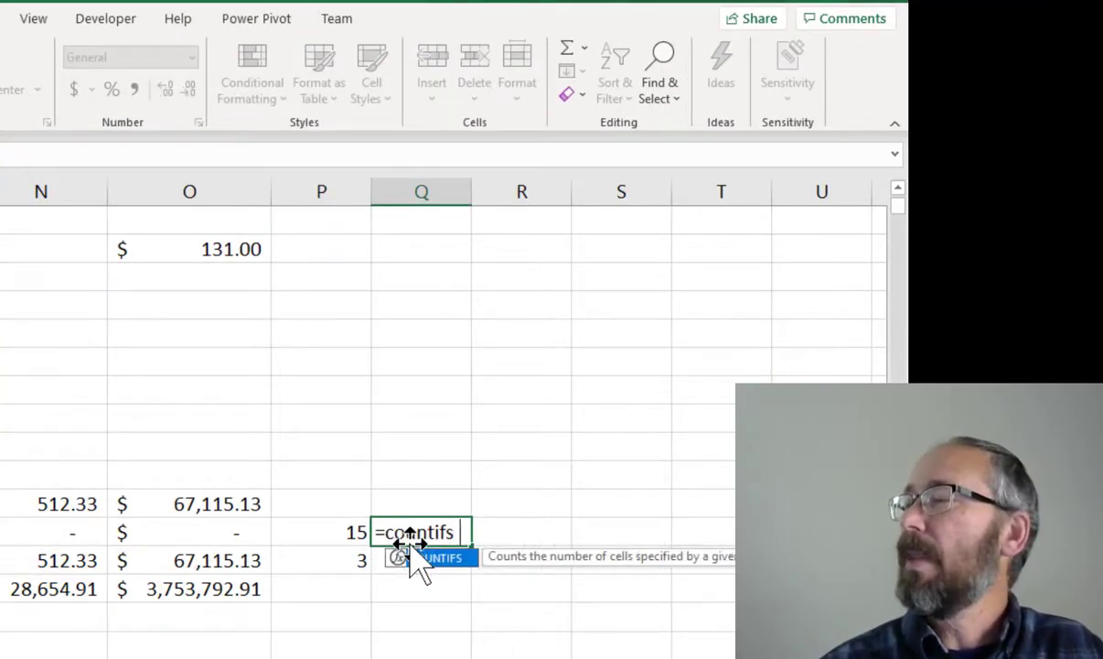
pyautogui.write('(')
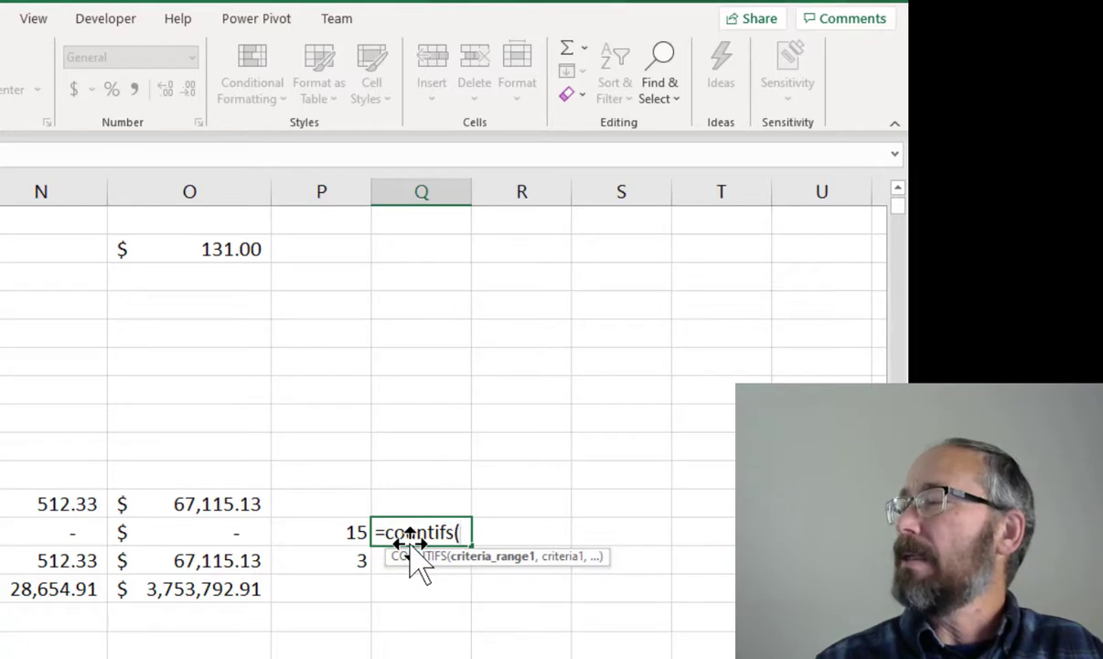
pyautogui.write('J2')
pyautogui.write(':')
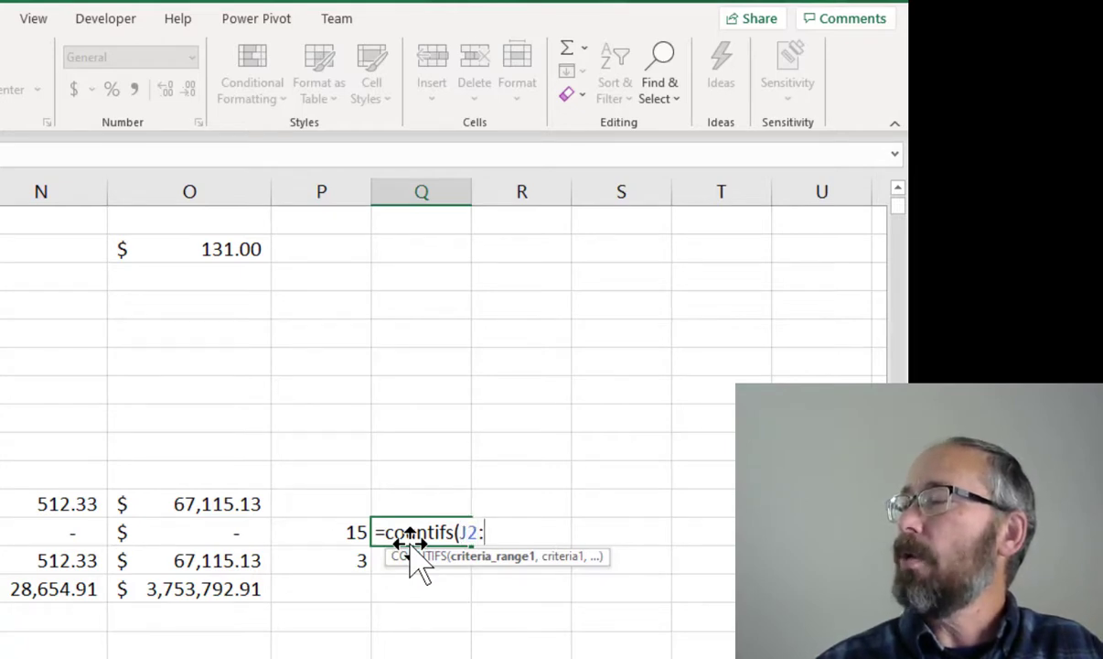
pyautogui.write('J888,')
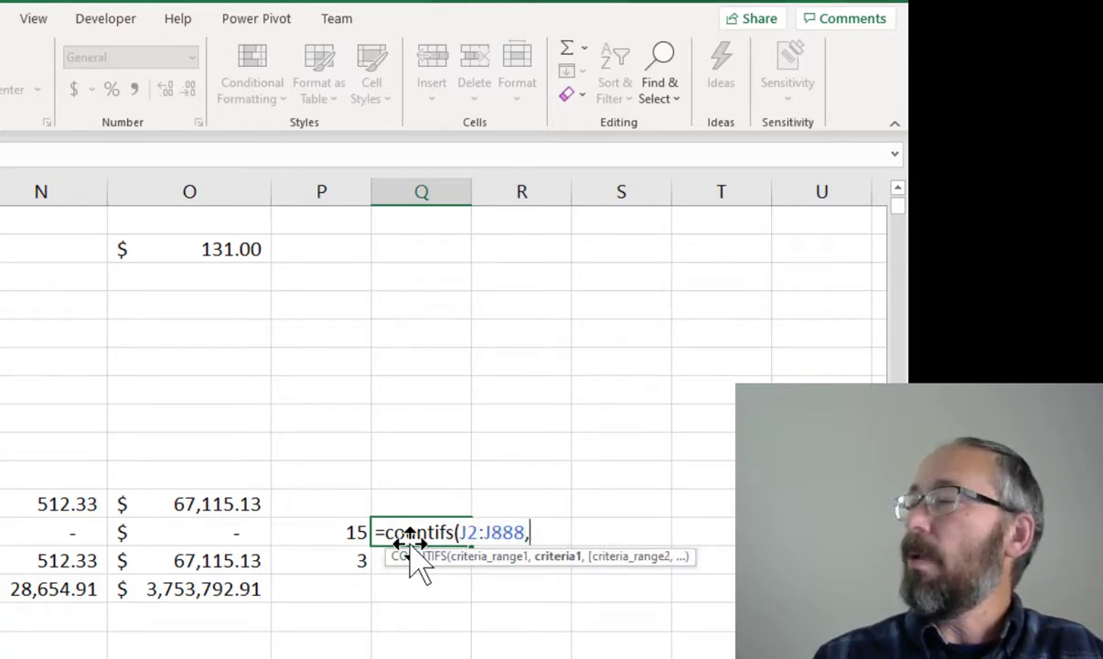
pyautogui.write('M15,')
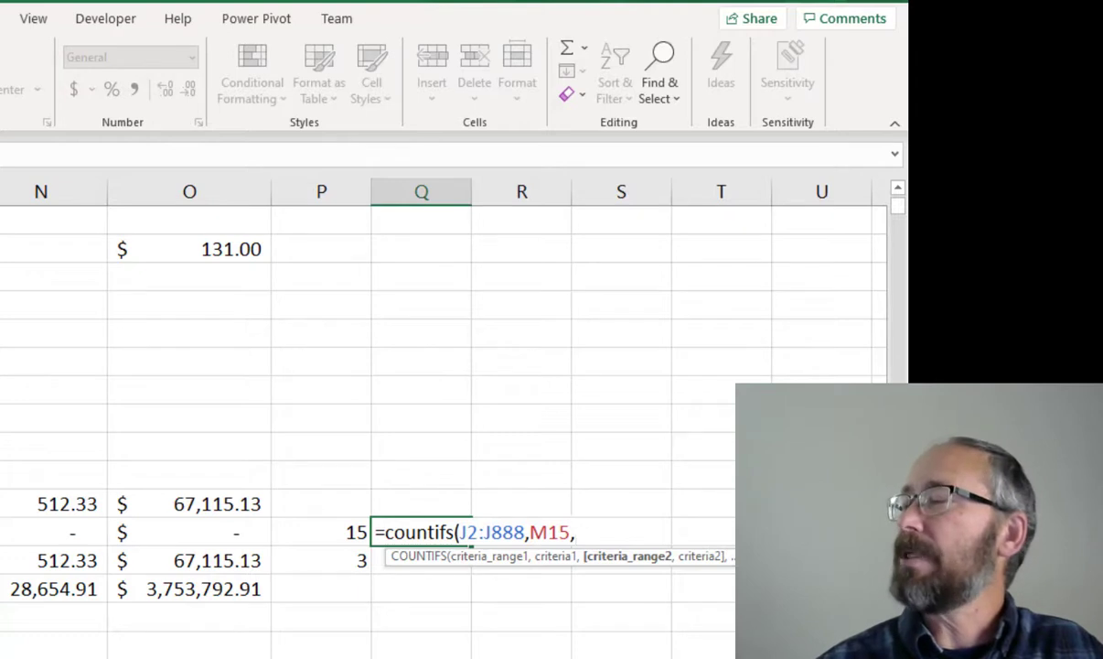
pyautogui.write('A2:A888,')
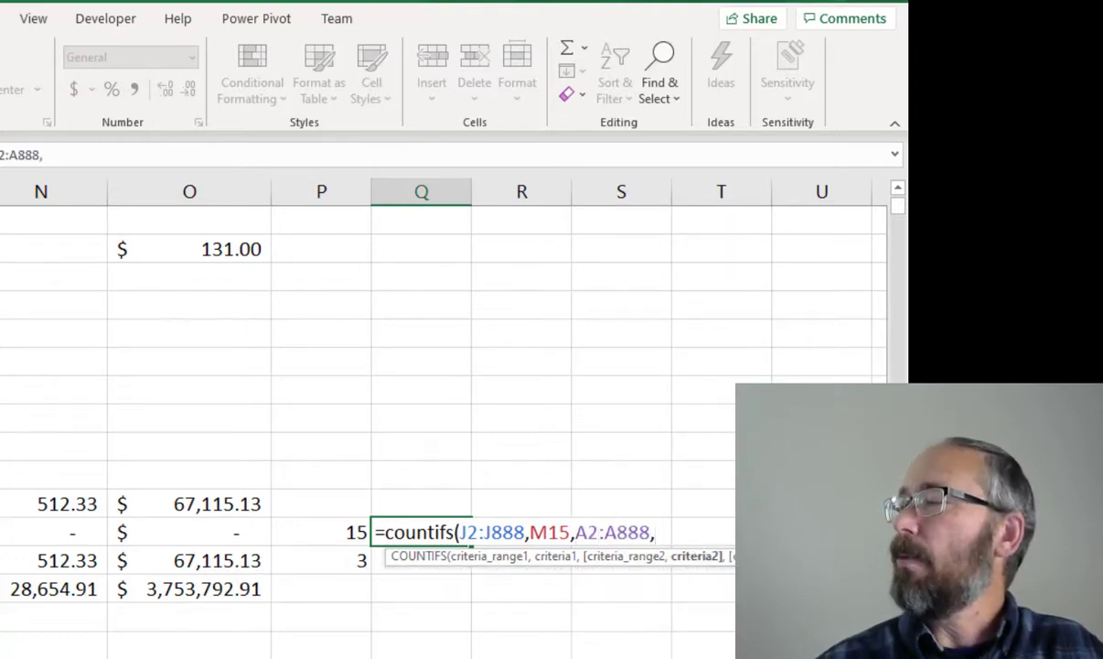
pyautogui.write('1')
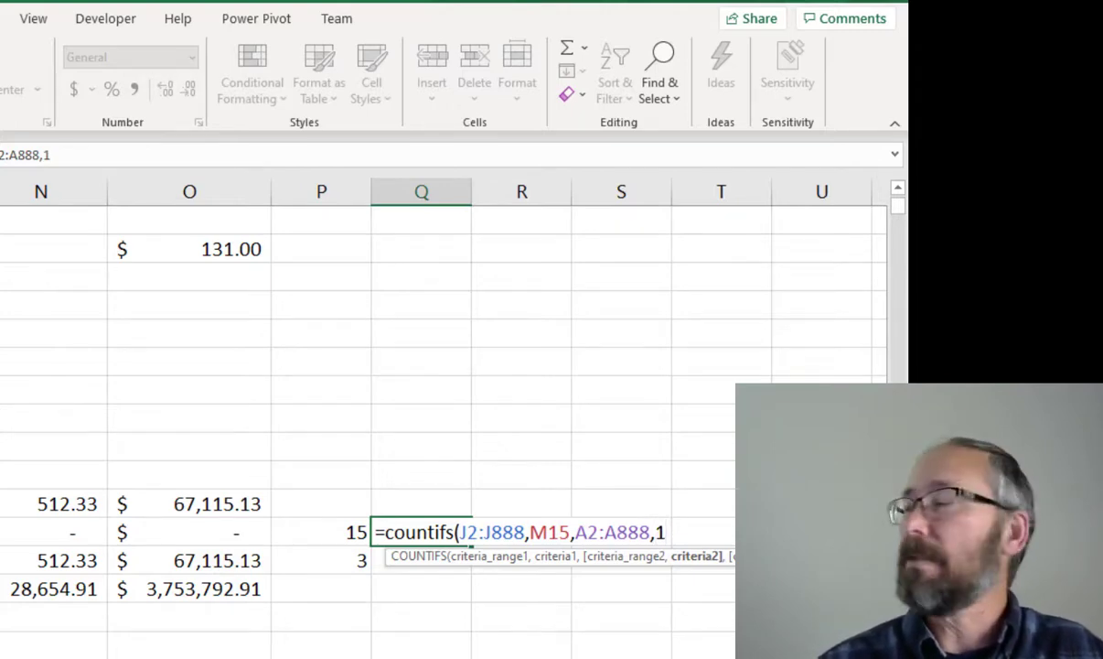
pyautogui.write(')')
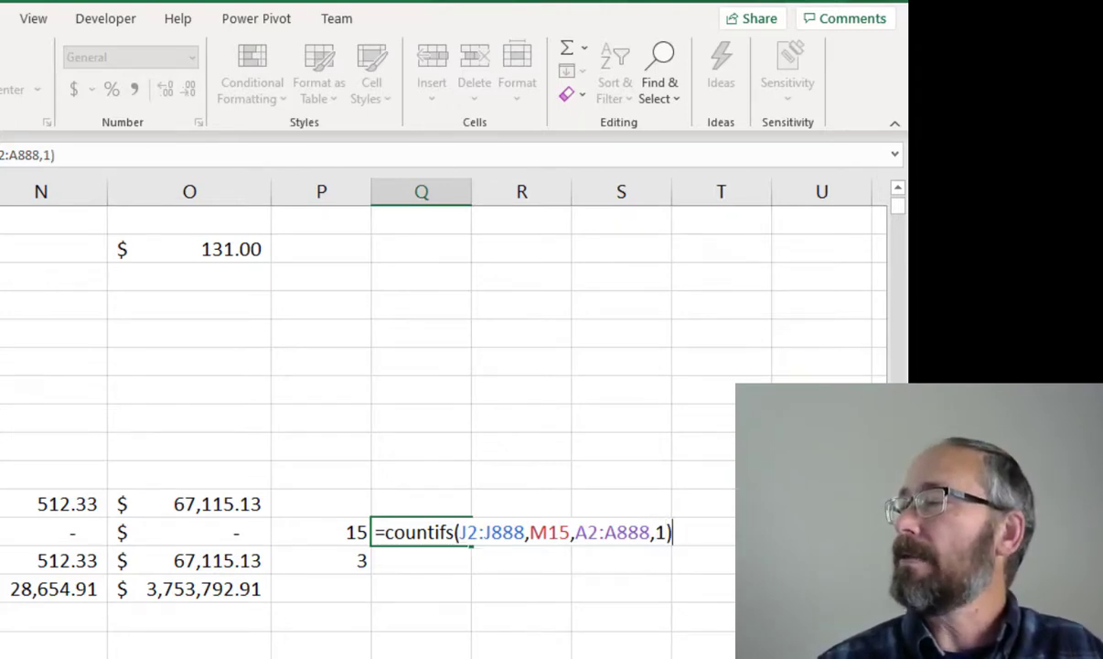
pyautogui.press('Return')
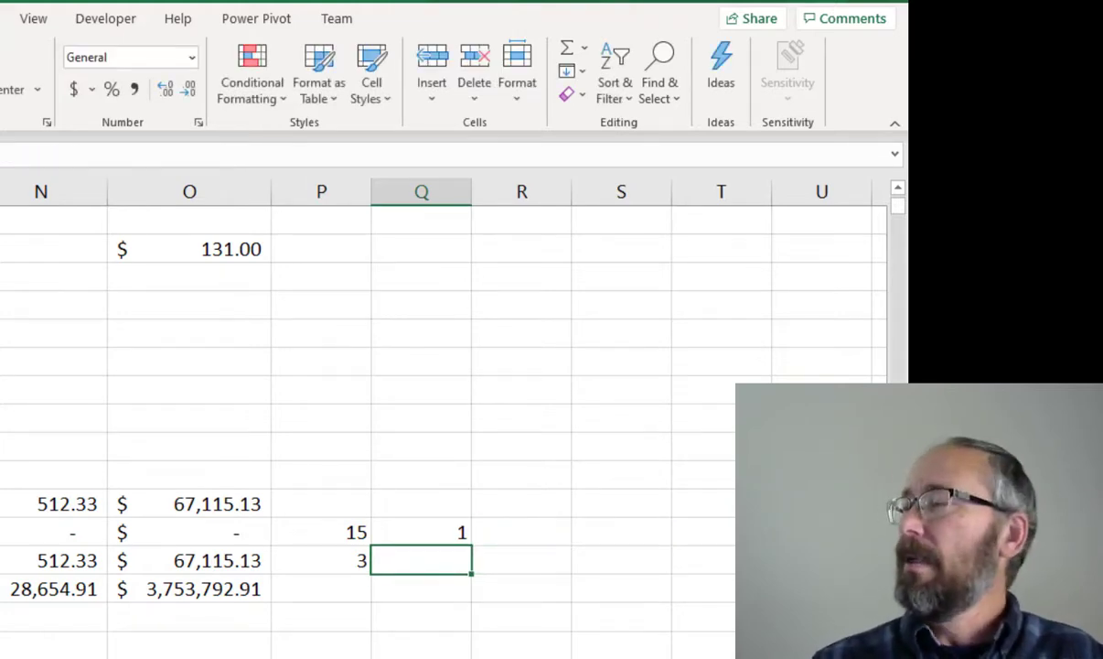
# Divide Q15 by P15 in R15 and format the result as a percentage
pyautogui.click(490, 531)
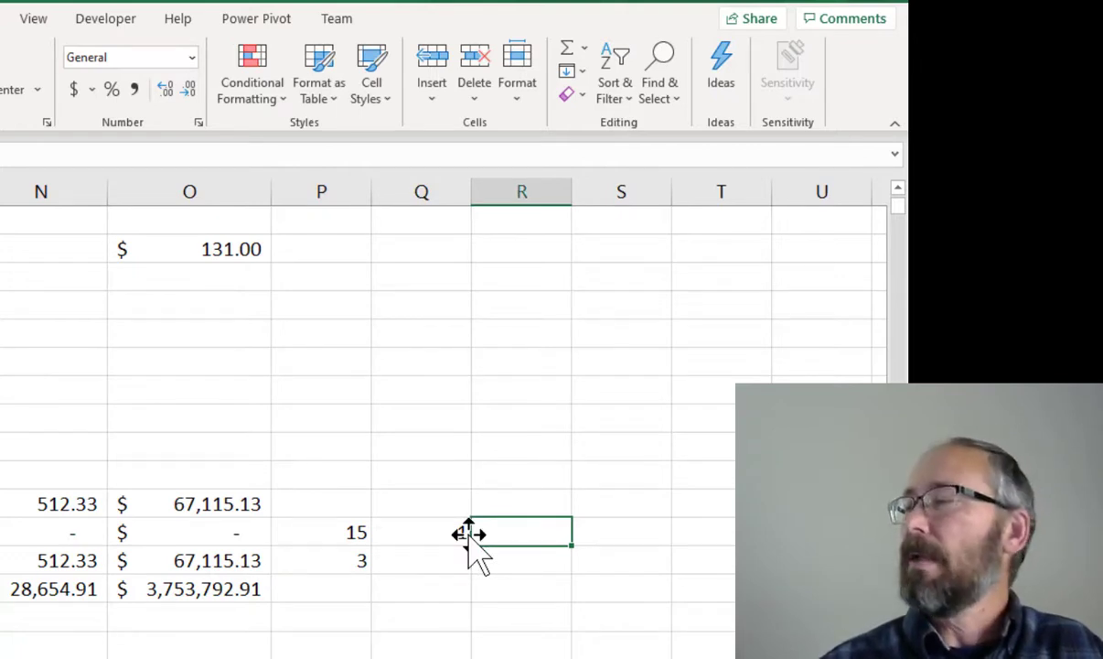
pyautogui.write('=q')
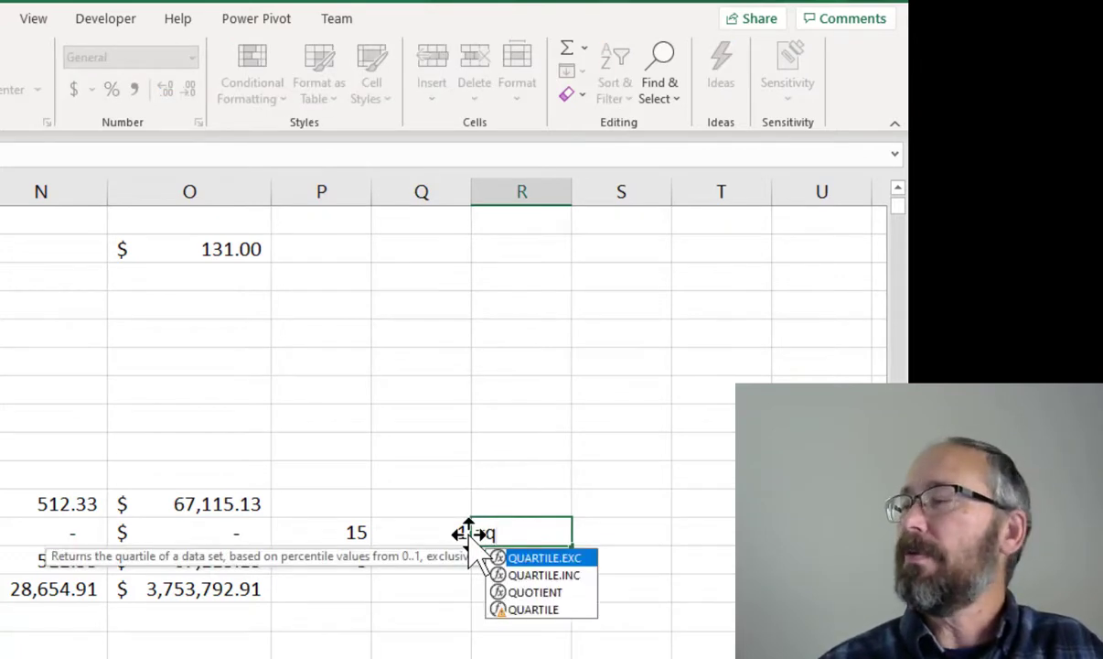
pyautogui.write('15/p1')
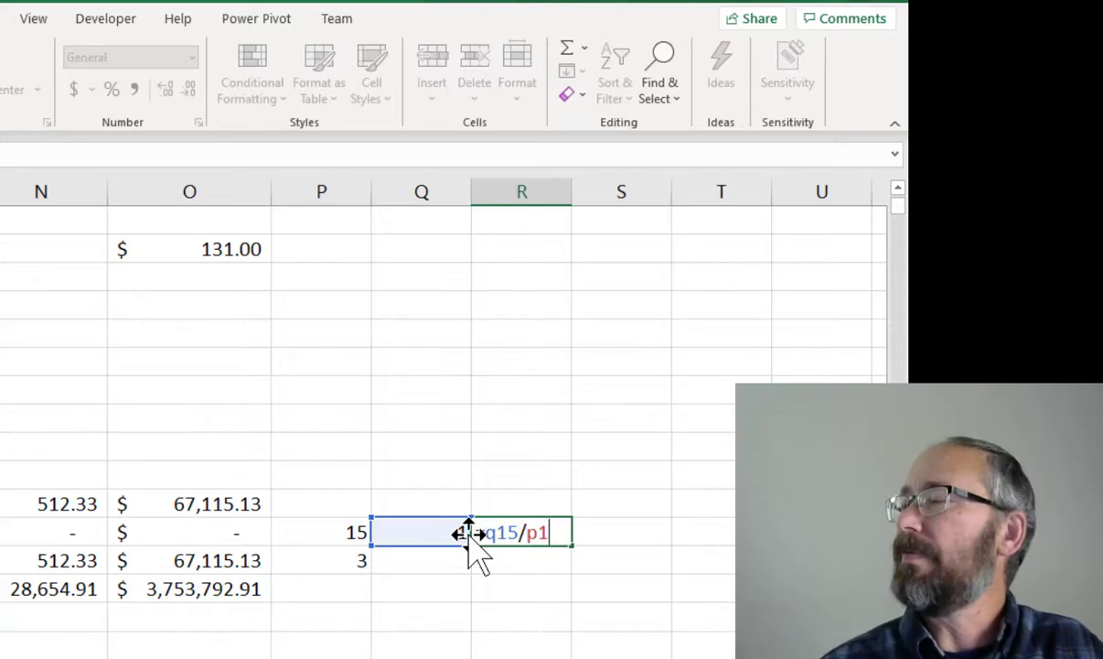
pyautogui.write('5')
pyautogui.press('Return')
pyautogui.click(495, 534)
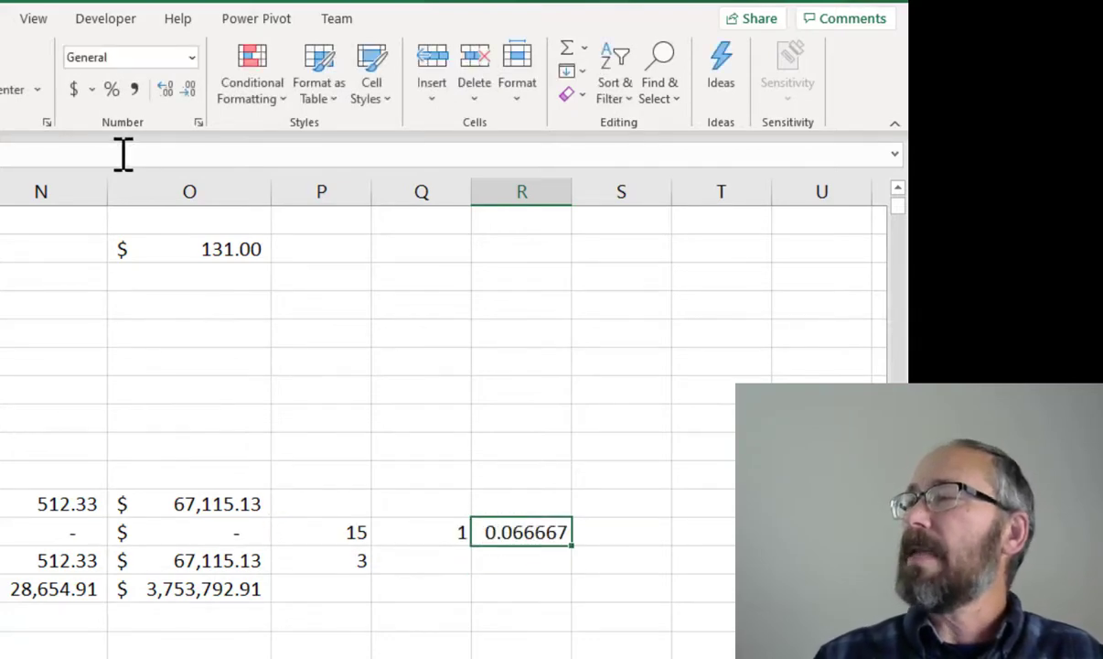
pyautogui.click(112, 89)
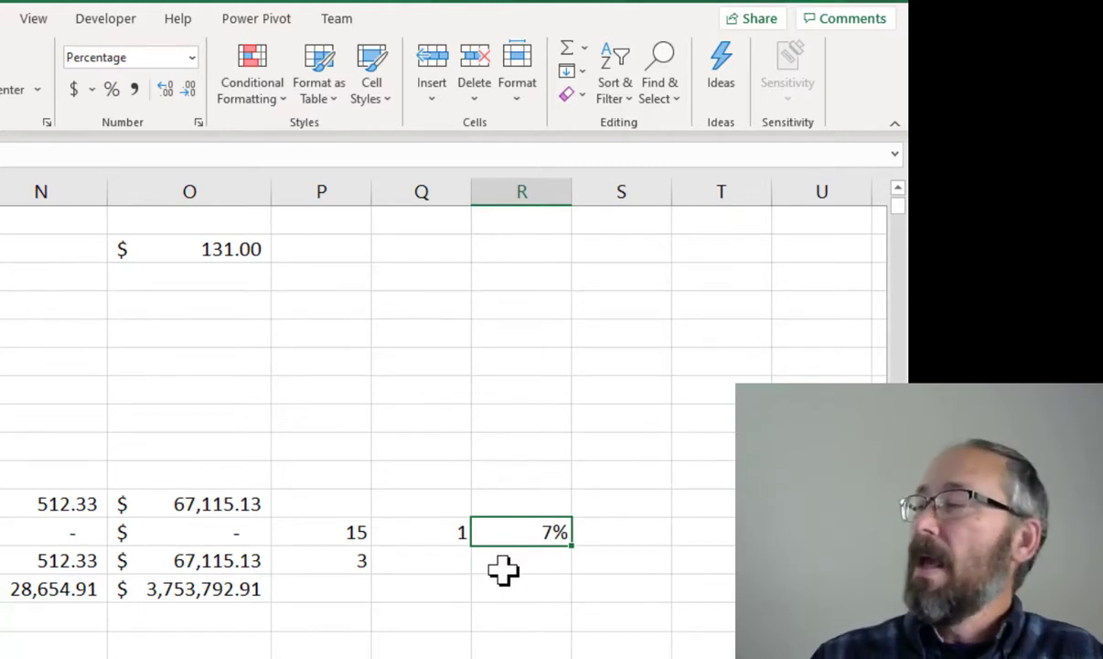
# Make both COUNTIFS ranges in Q15 row-absolute as J$2:J$888 and A$2:A$888
pyautogui.click(434, 533)
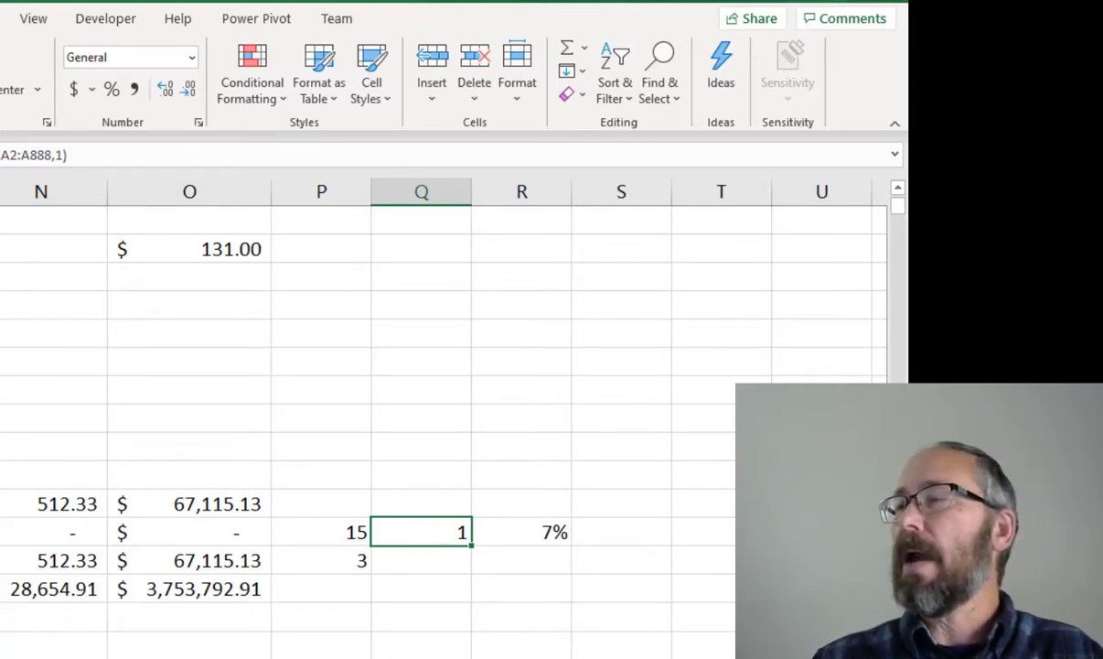
pyautogui.click(2, 155)
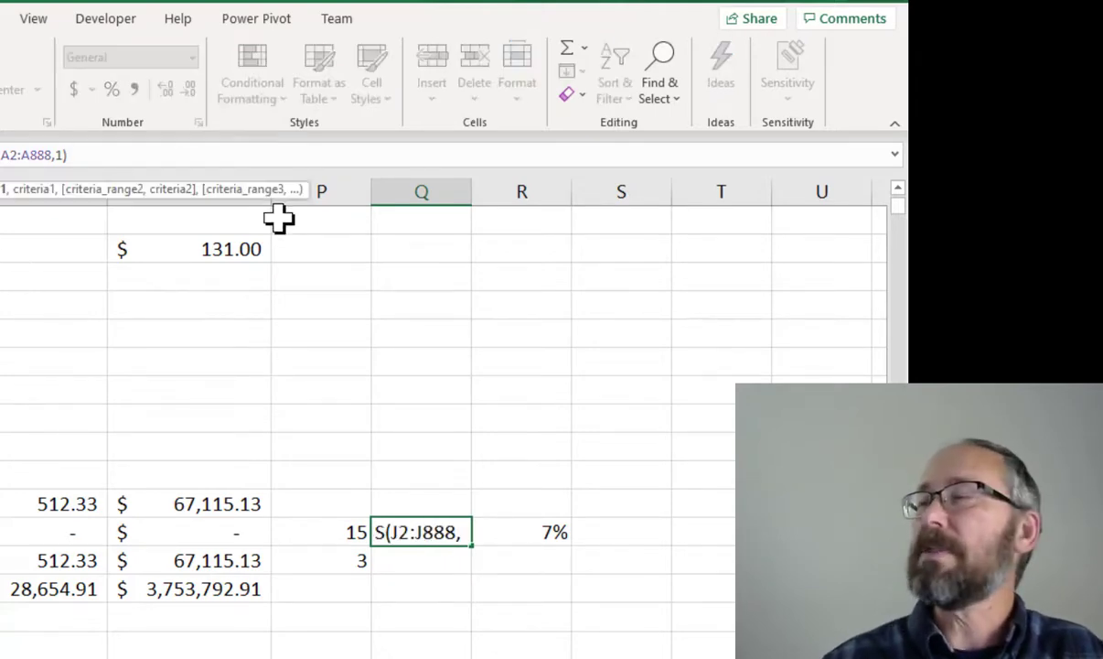
pyautogui.write('$')
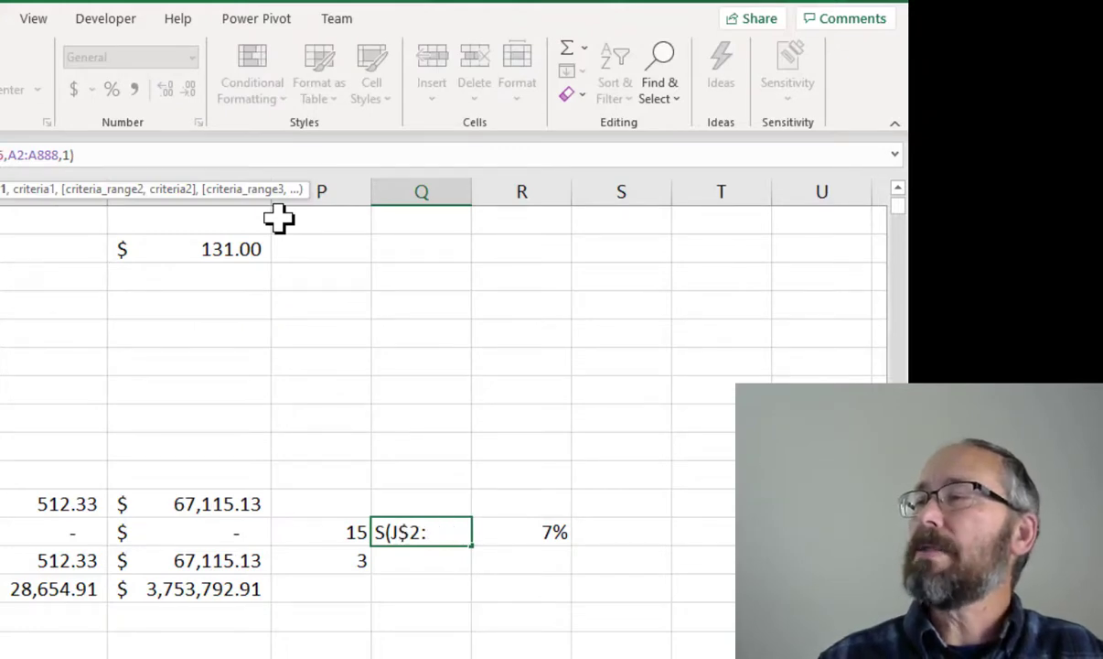
pyautogui.press('Right')
pyautogui.press('Right')
pyautogui.press('Right')
pyautogui.write('$')
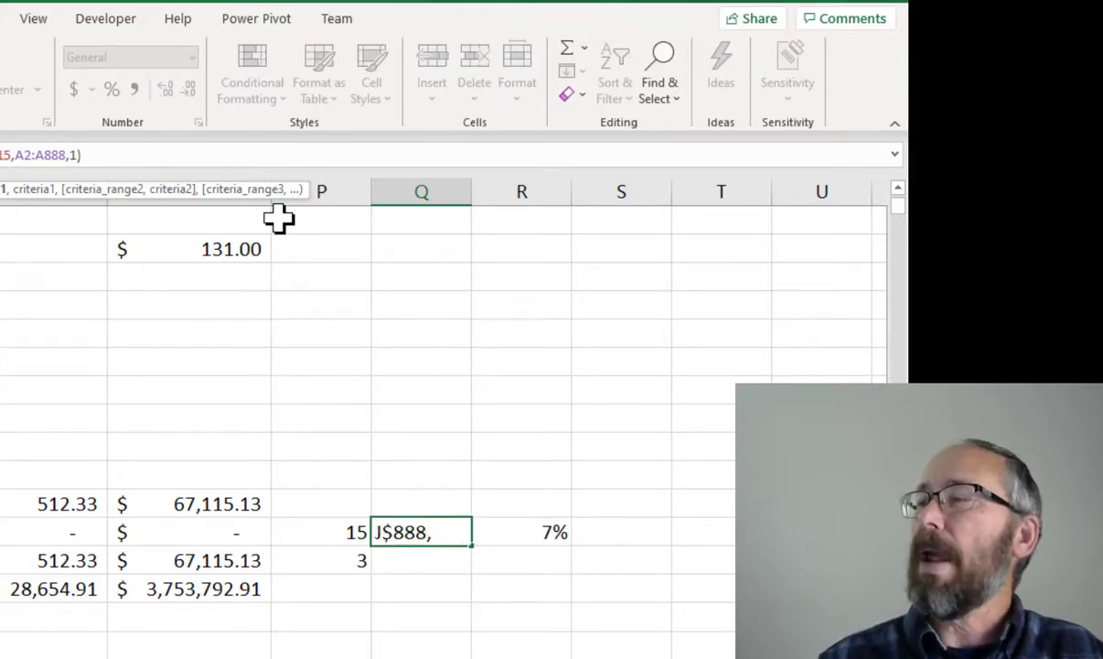
pyautogui.press('Right')
pyautogui.press('Right')
pyautogui.press('Right')
pyautogui.press('Right')
pyautogui.press('Right')
pyautogui.press('Right')
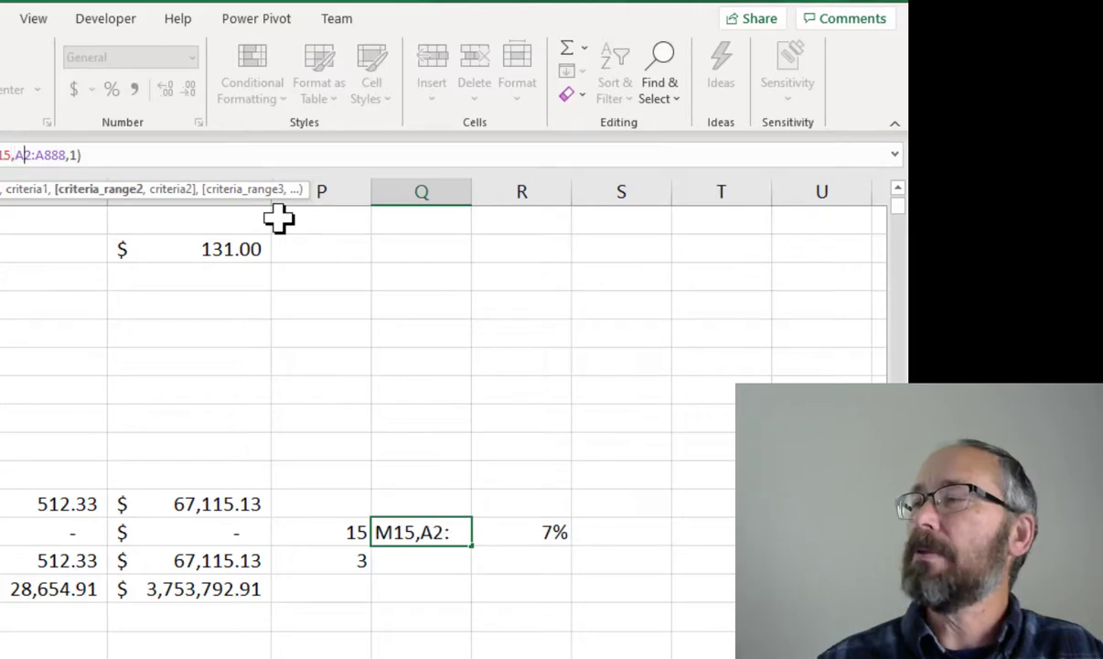
pyautogui.write('$')
pyautogui.press('Right')
pyautogui.press('Right')
pyautogui.press('Right')
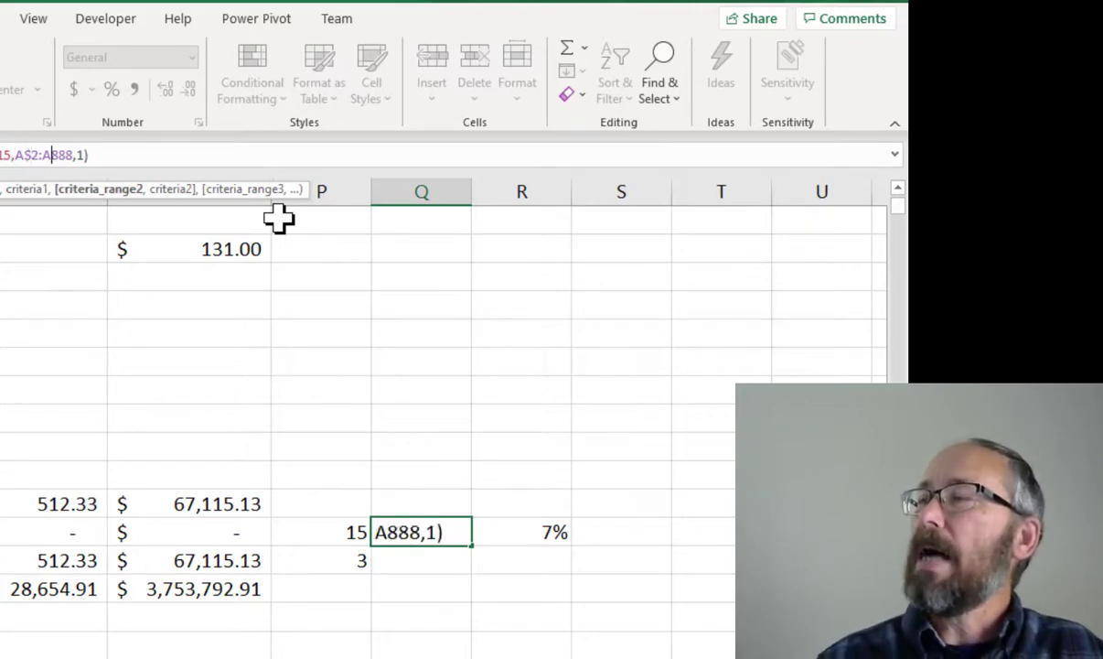
pyautogui.write('$')
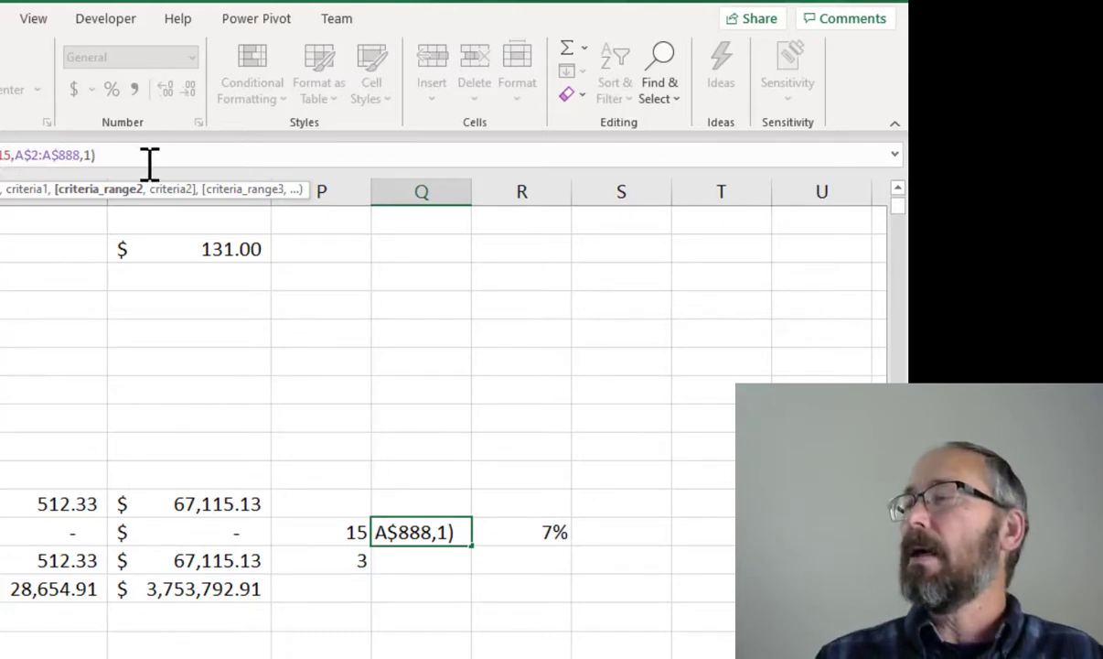
pyautogui.click(107, 155)
pyautogui.press('Return')
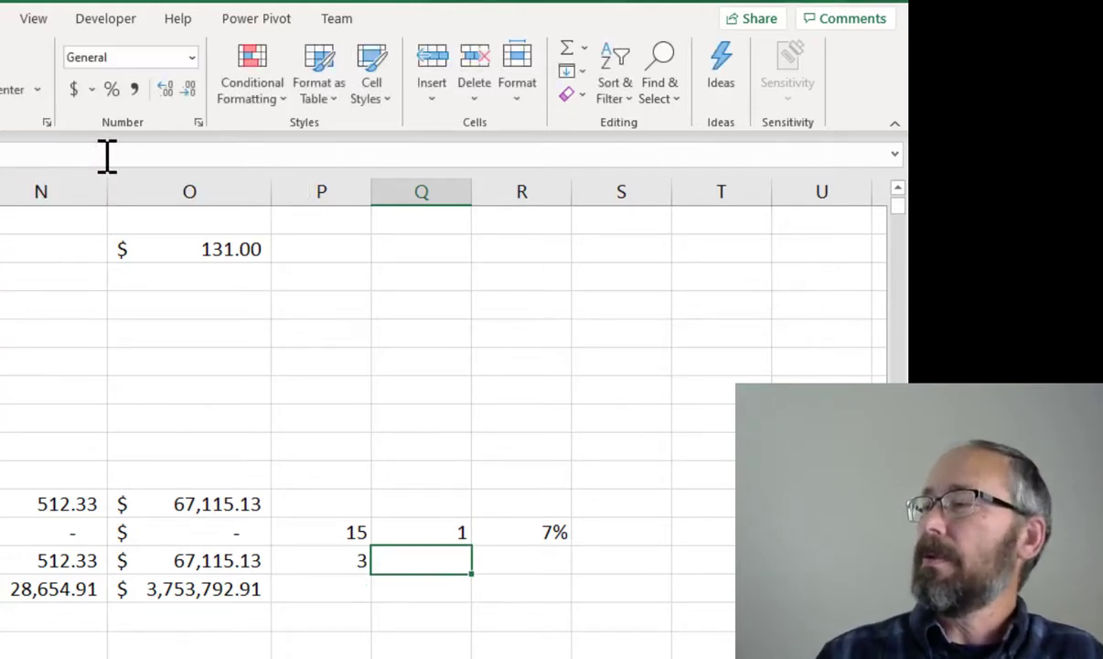
# Copy the COUNTIFS formula in Q15 and the percentage formula in R15 down to row 16
pyautogui.click(390, 529)
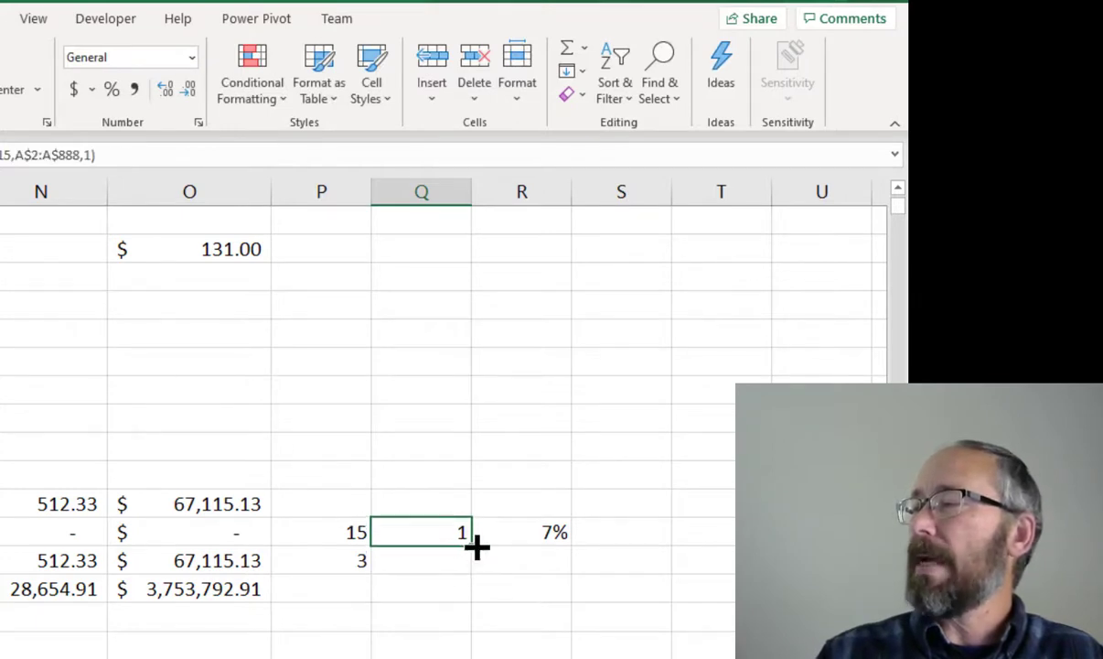
pyautogui.doubleClick(474, 559)
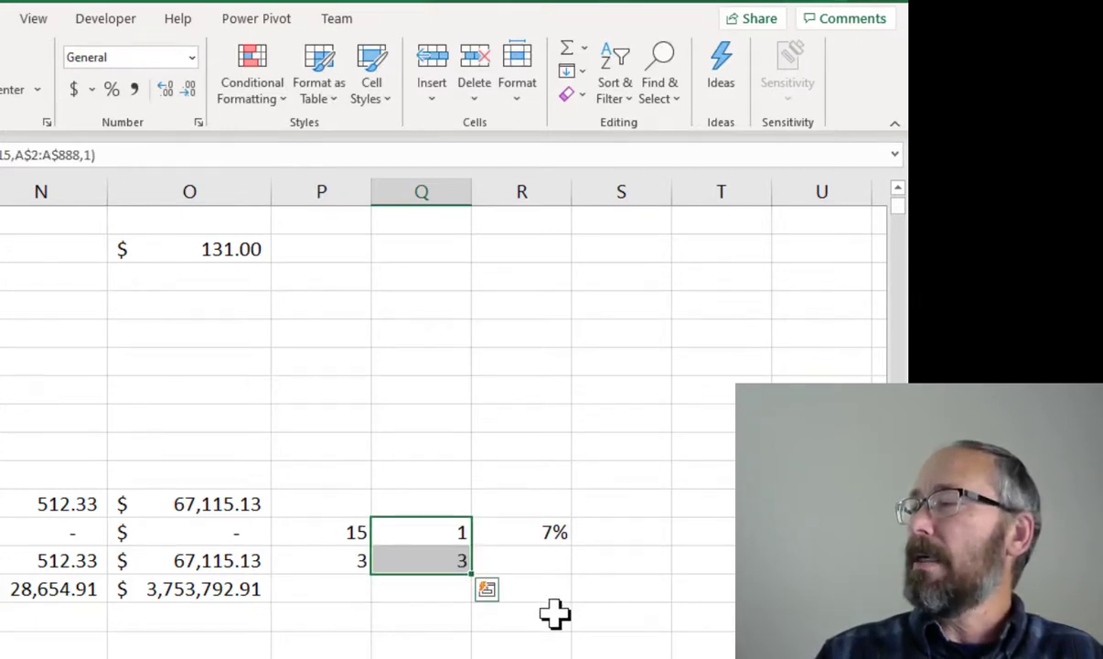
pyautogui.click(534, 530)
pyautogui.moveTo(574, 548); pyautogui.dragTo(572, 569)
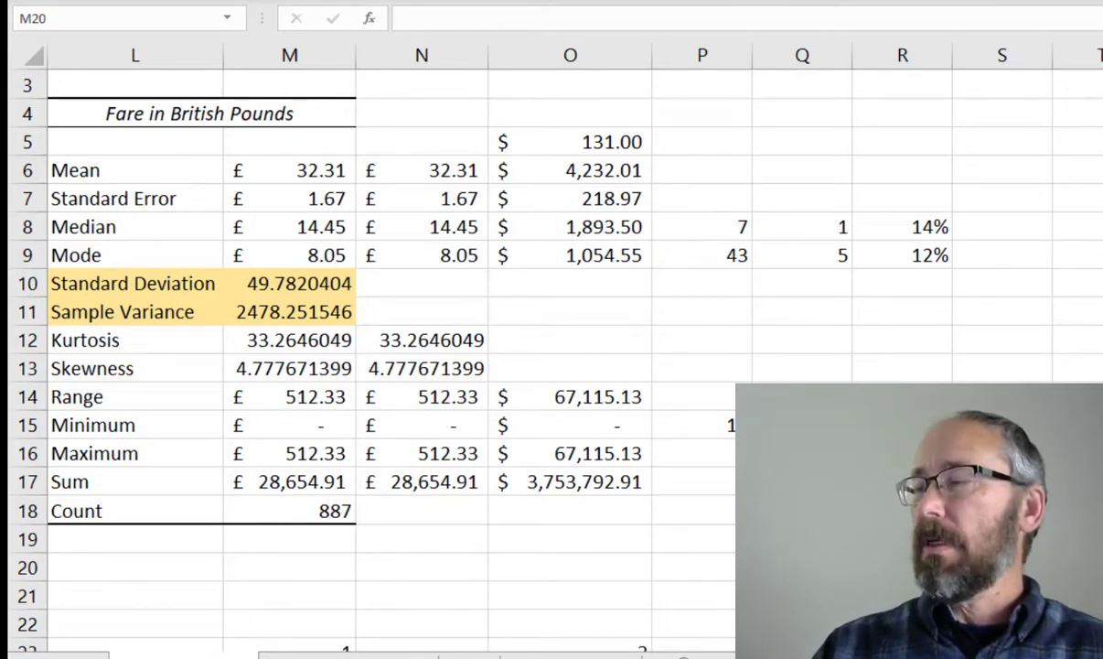
# Switch to Google Chrome to view the population standard deviation formula search results
pyautogui.moveTo(700, 656)
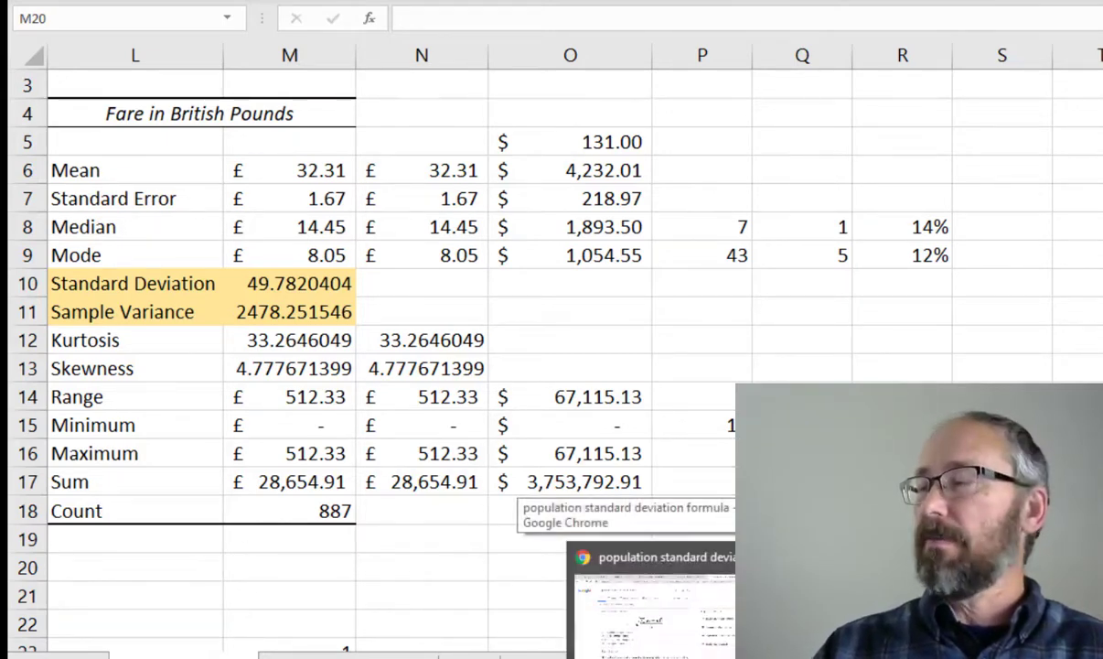
pyautogui.click(651, 604)
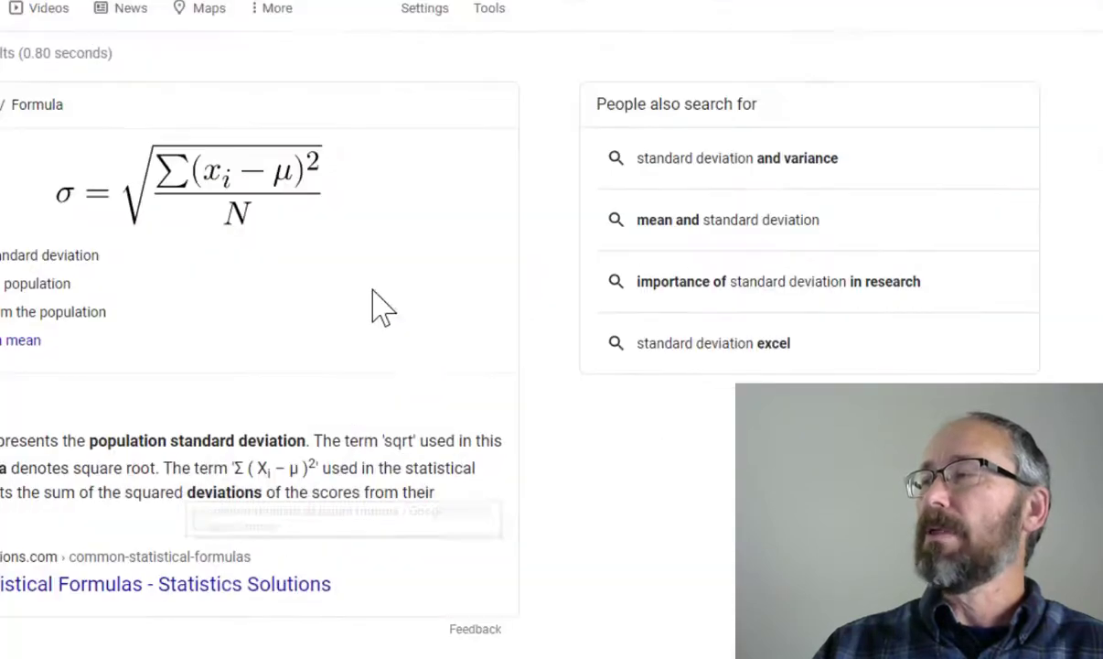
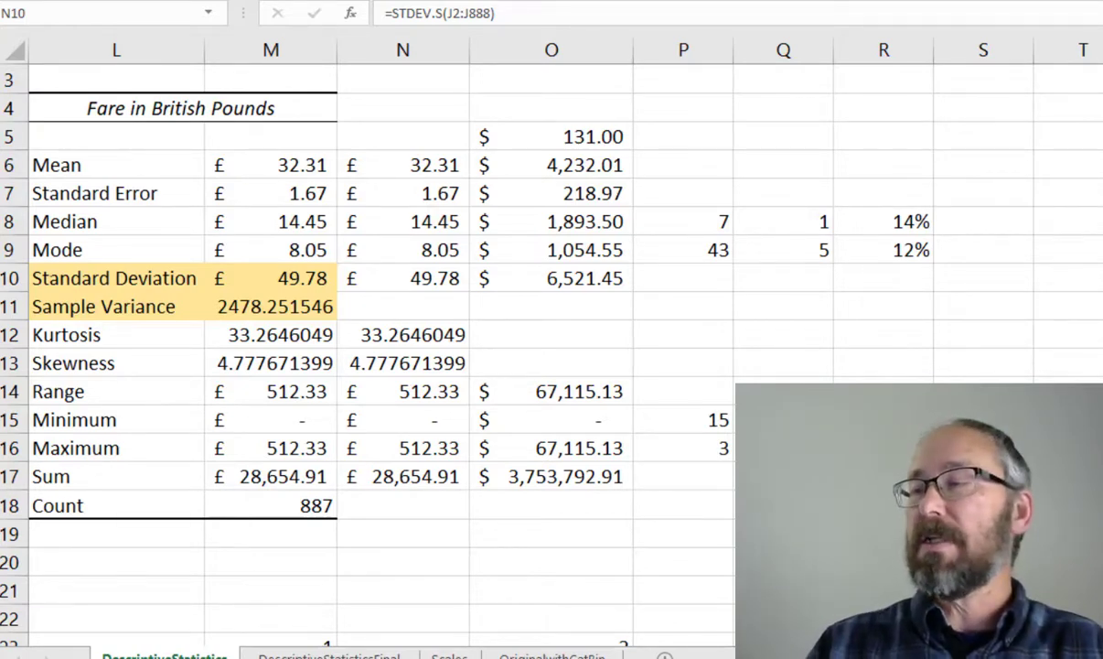
# Label cell L21 as Sample and L22 as Population below the statistics table
pyautogui.click(300, 512)
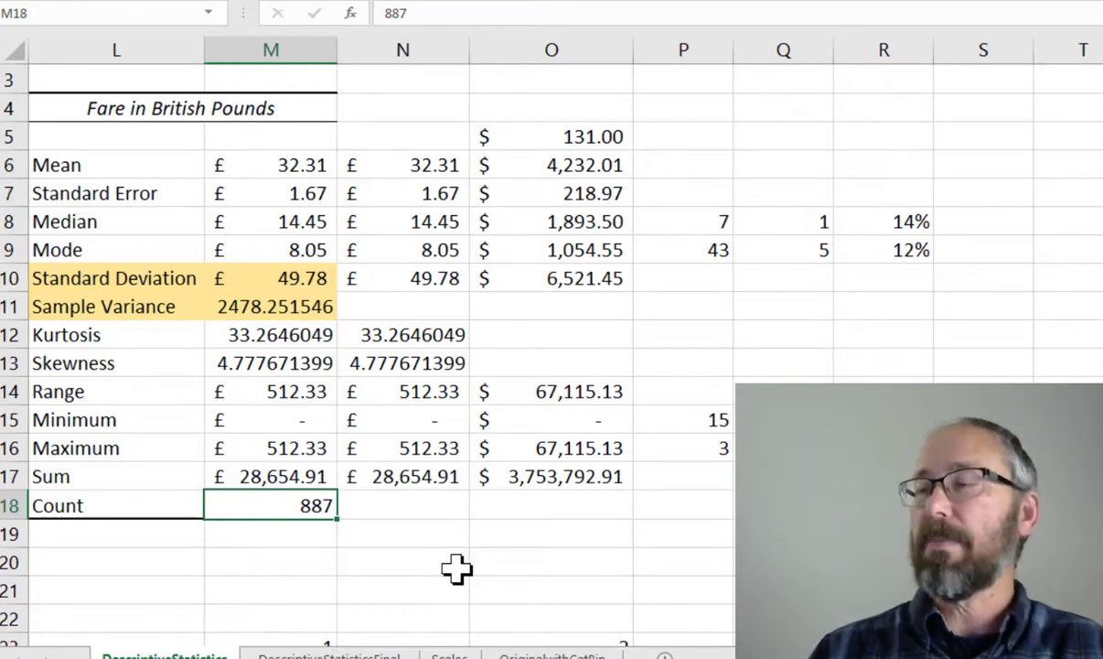
pyautogui.scroll(-3, 323, 587)
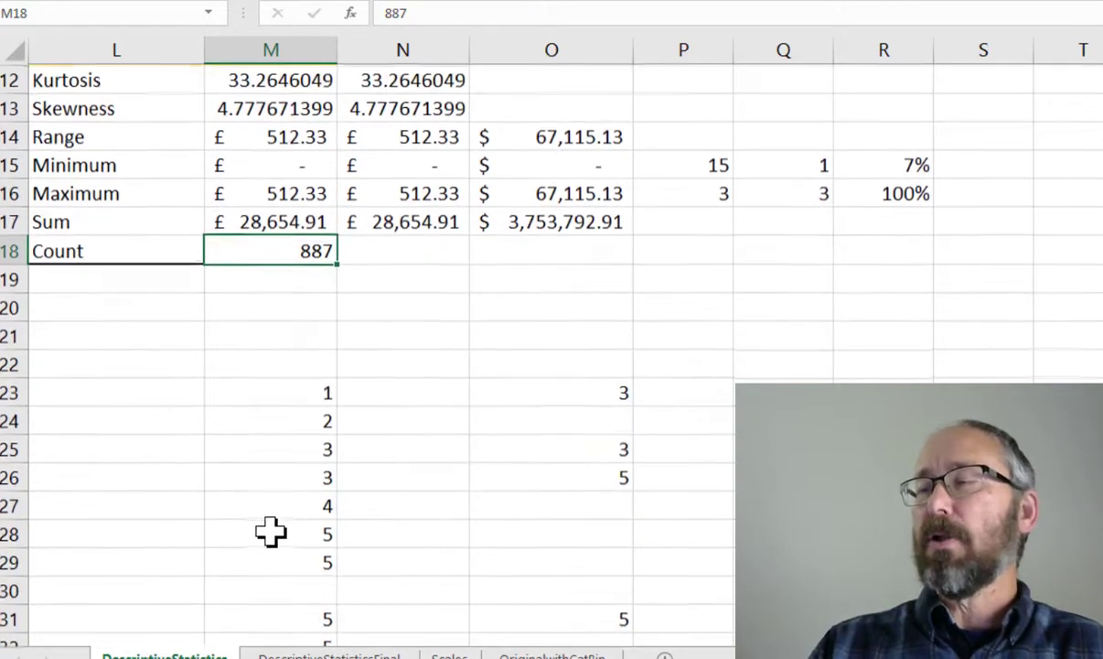
pyautogui.click(162, 336)
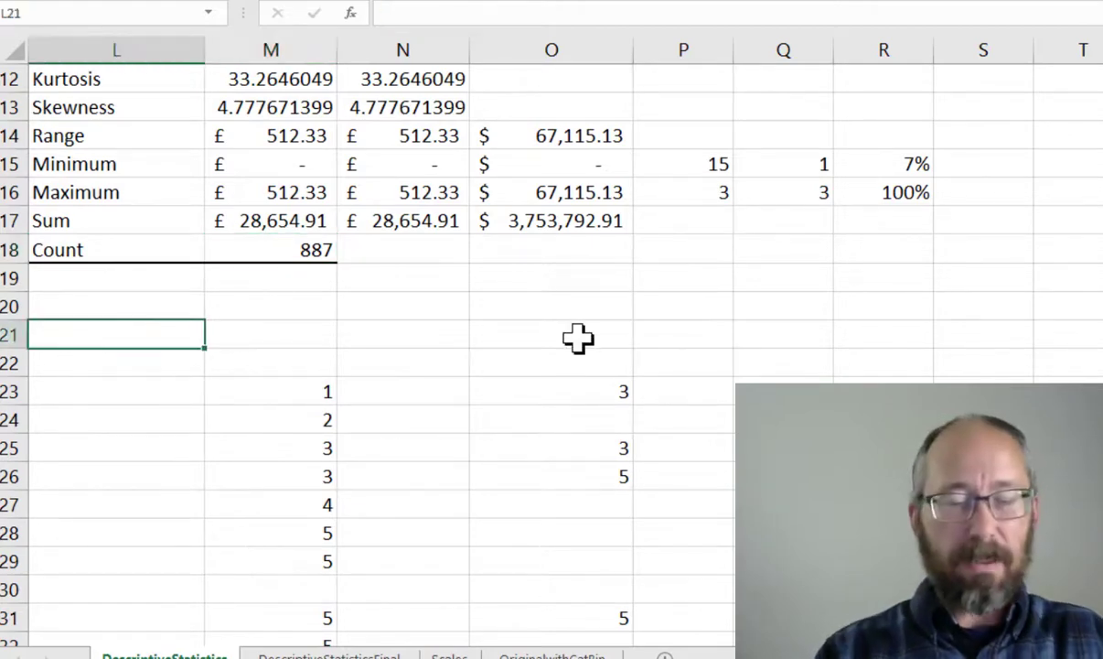
pyautogui.write('Sampel')
pyautogui.press('BackSpace')
pyautogui.press('BackSpace')
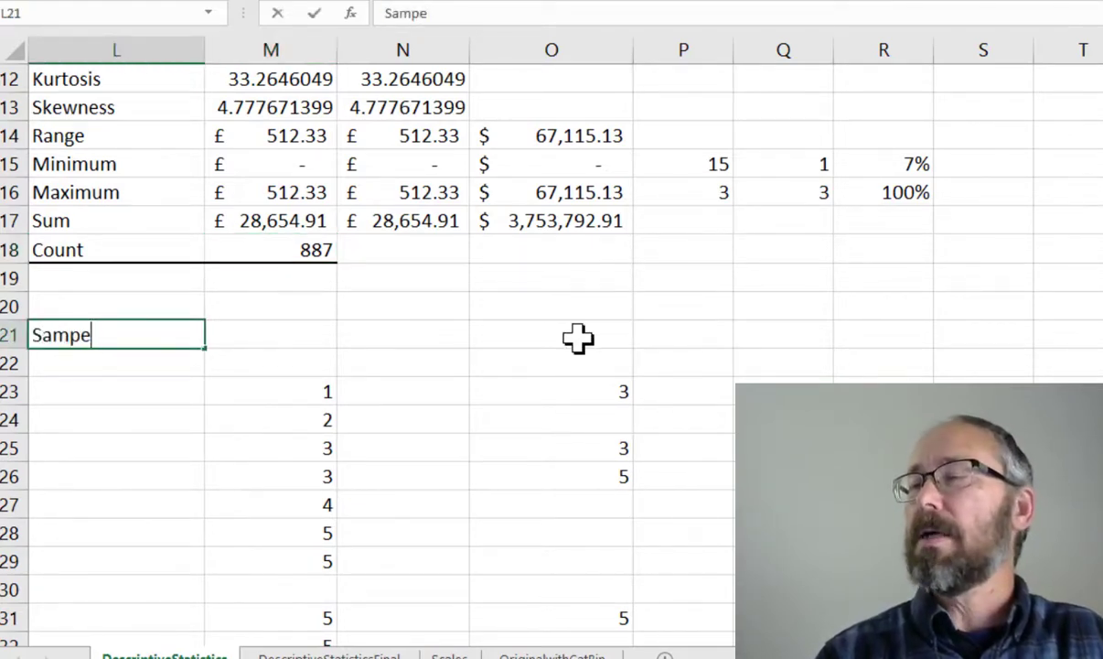
pyautogui.write('le')
pyautogui.press('Return')
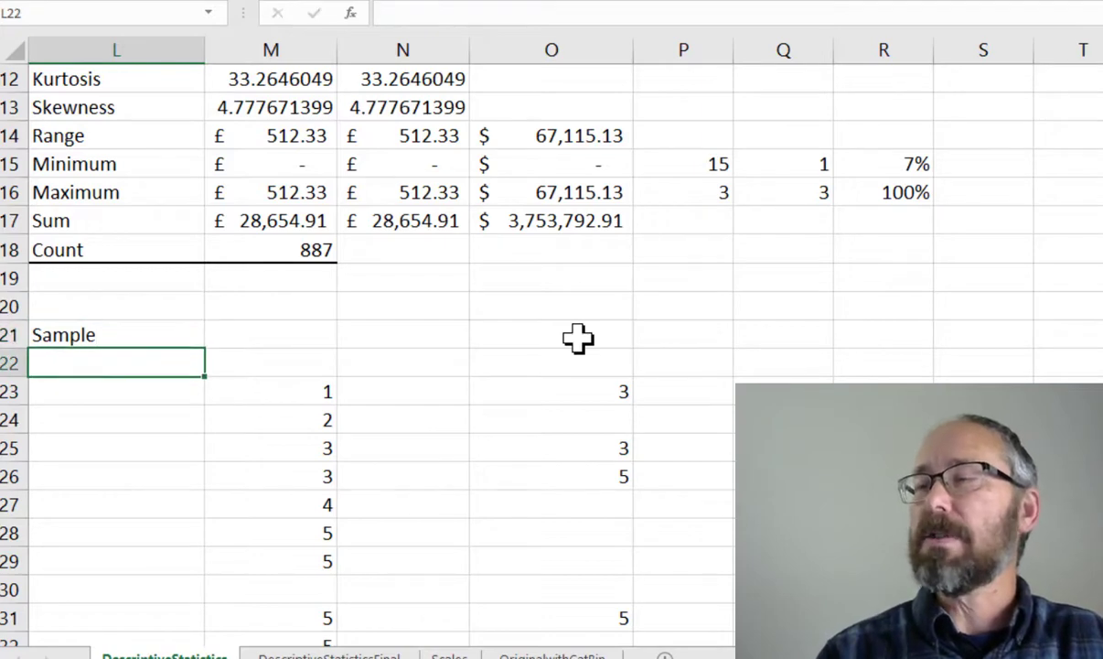
pyautogui.write('Popou')
pyautogui.press('BackSpace')
pyautogui.press('BackSpace')
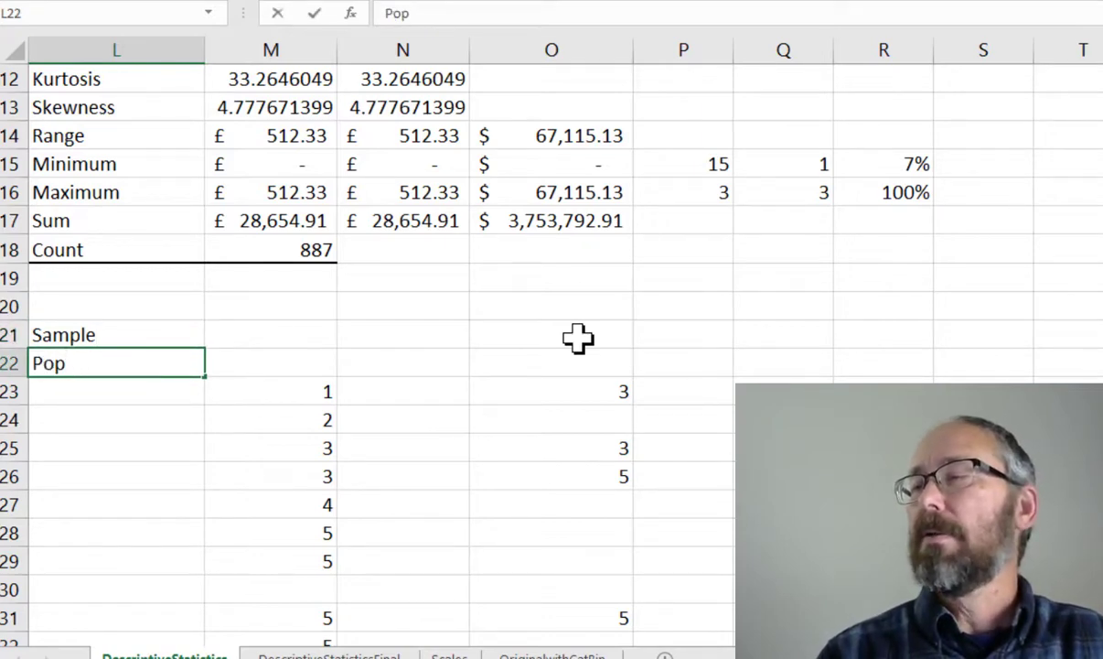
pyautogui.write('ulation')
pyautogui.press('Tab')
pyautogui.press('Up')
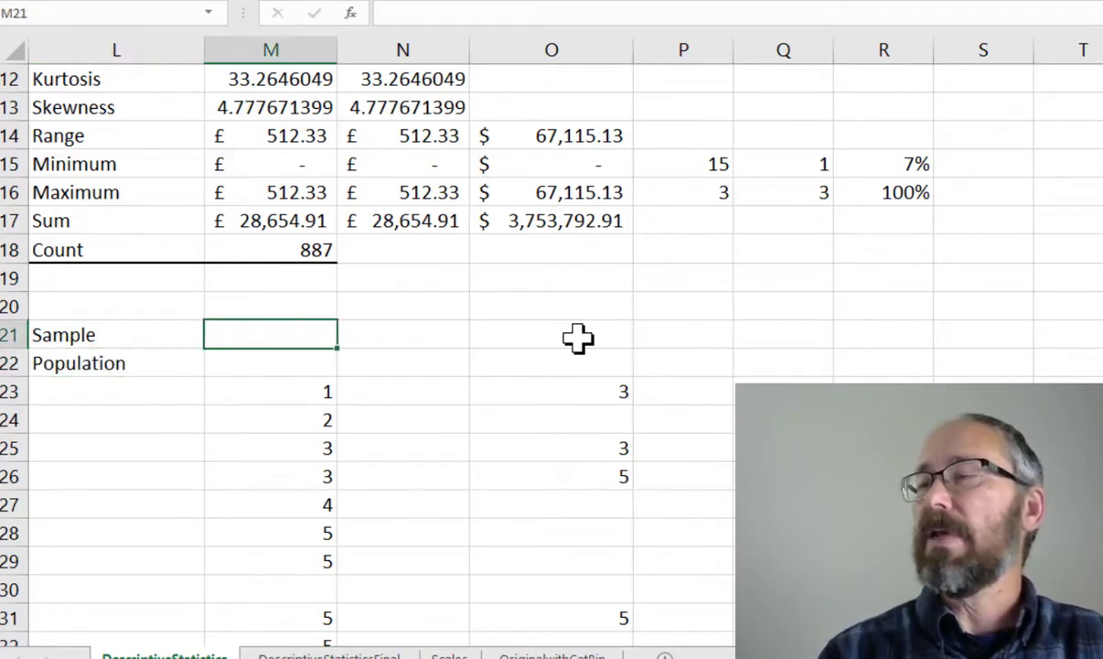
# Enter the sample standard deviation formula =STDEV.S(J2:J888) in M21
pyautogui.write('st')
pyautogui.press('BackSpace')
pyautogui.press('BackSpace')
pyautogui.write('=')
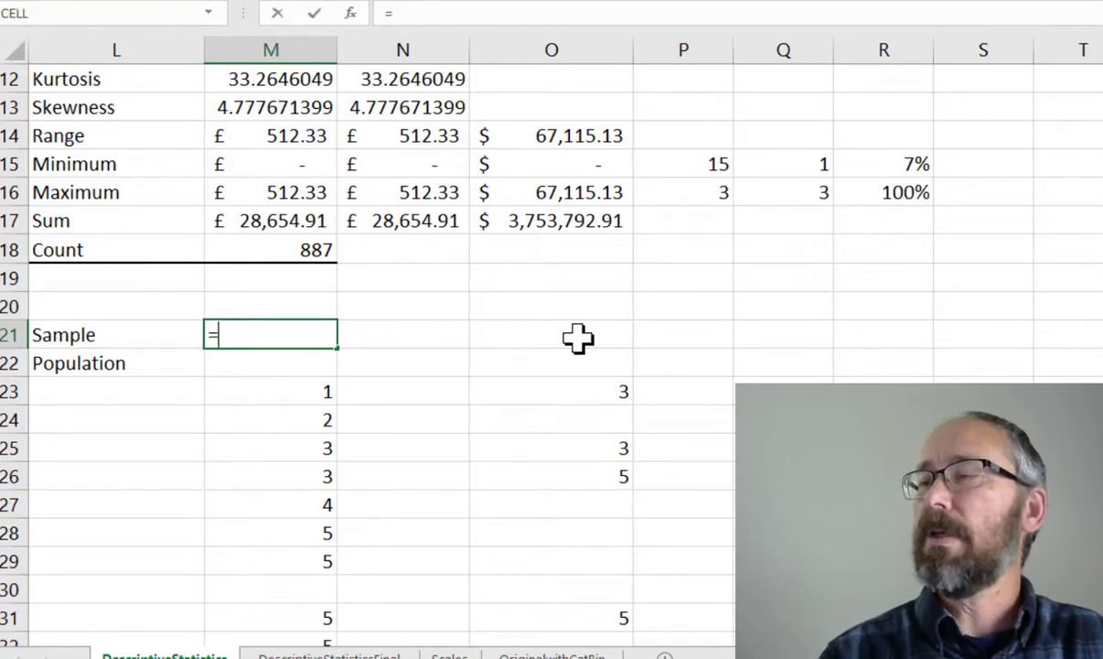
pyautogui.write('st')
pyautogui.press('Down')
pyautogui.press('Down')
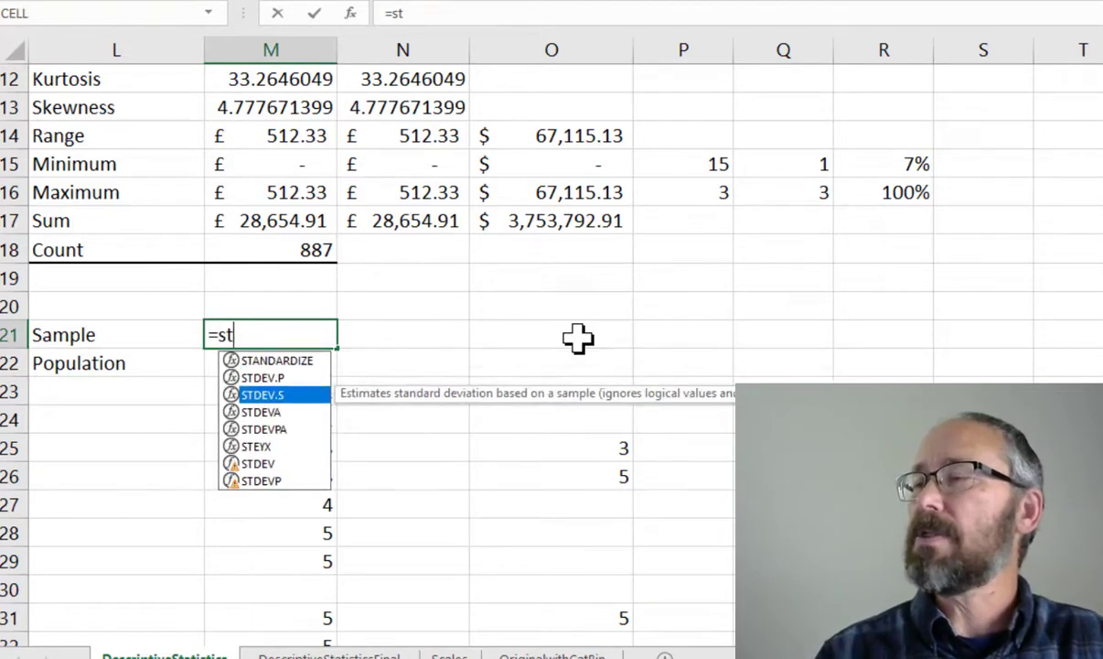
pyautogui.press('Tab')
pyautogui.write('J2')
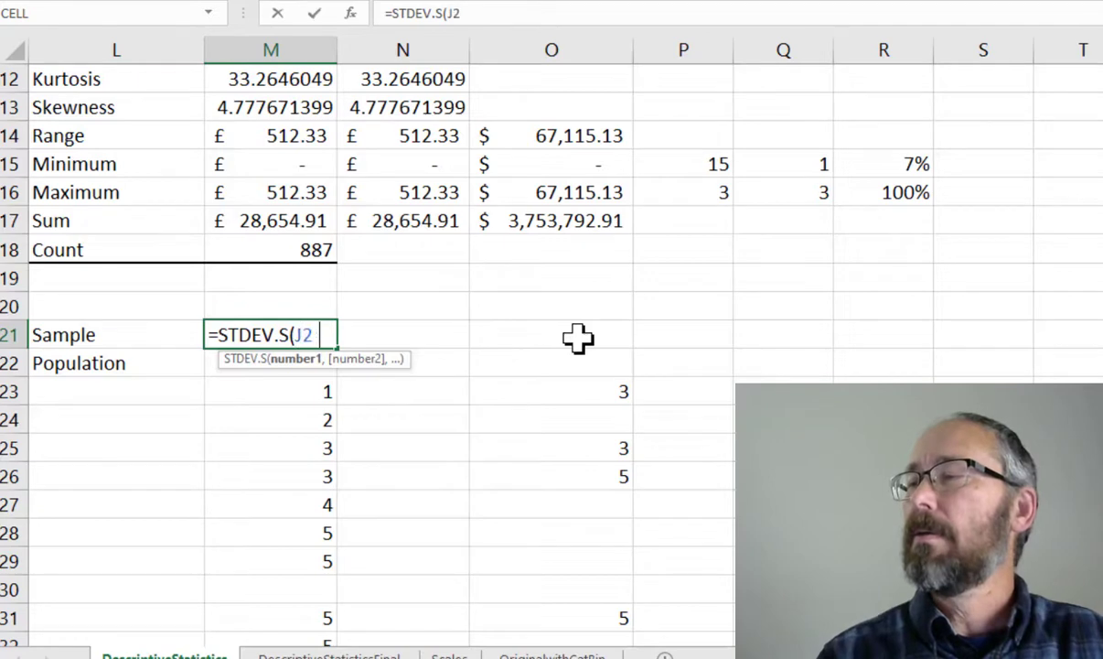
pyautogui.write(':J888')
pyautogui.press('Return')
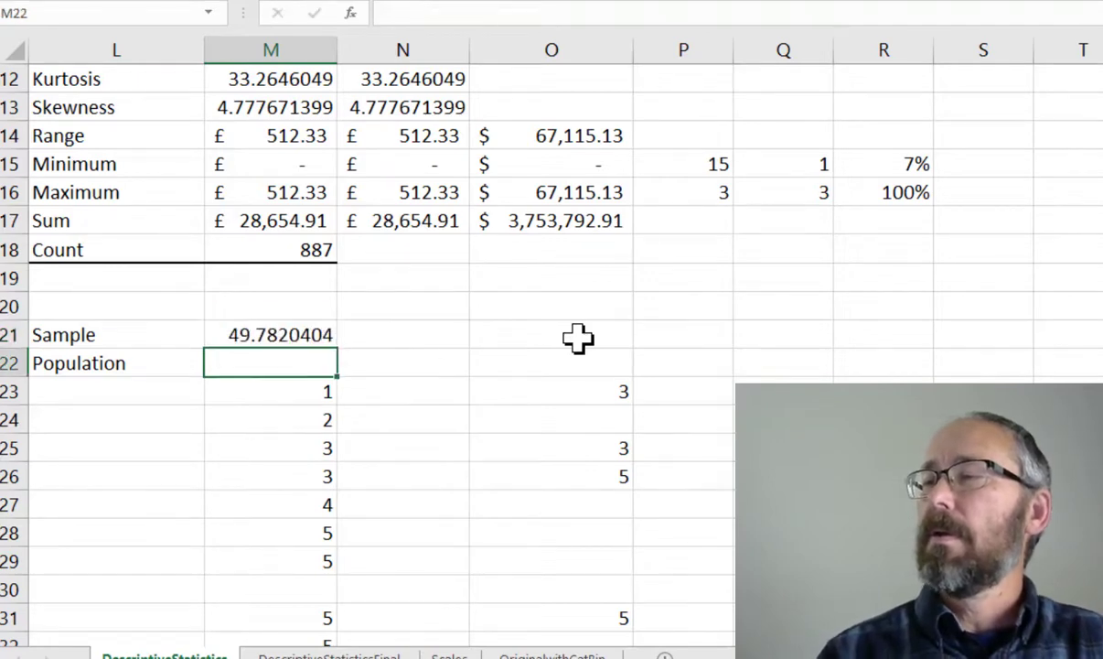
# Apply the £ English (United Kingdom) accounting format to M21:M22
pyautogui.press('Up')
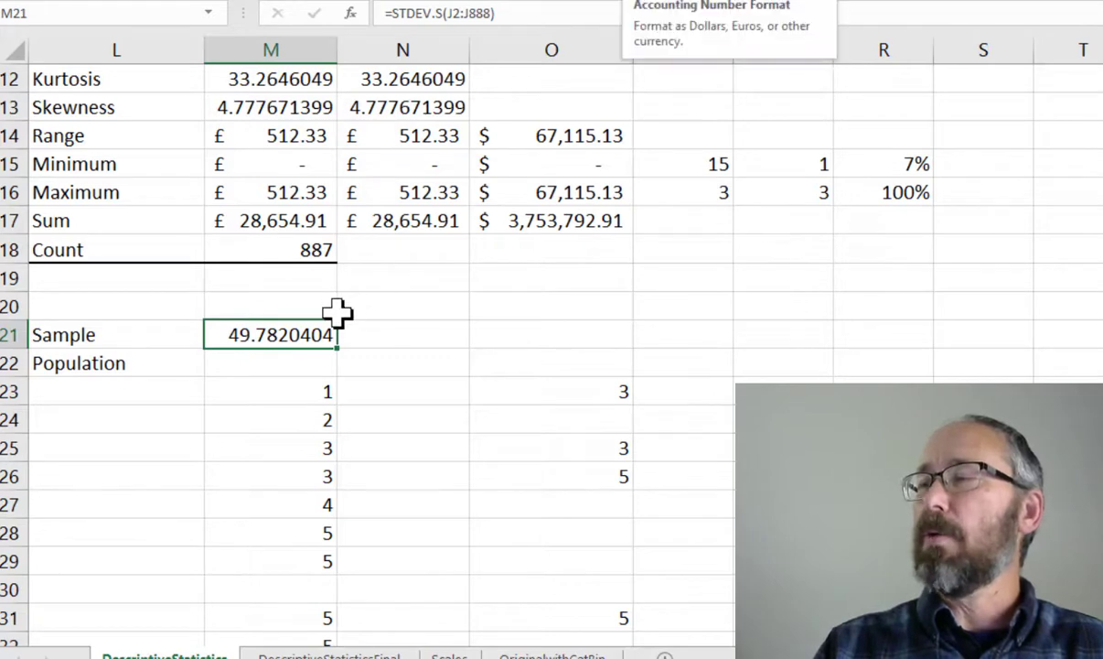
pyautogui.moveTo(300, 338); pyautogui.dragTo(300, 357)
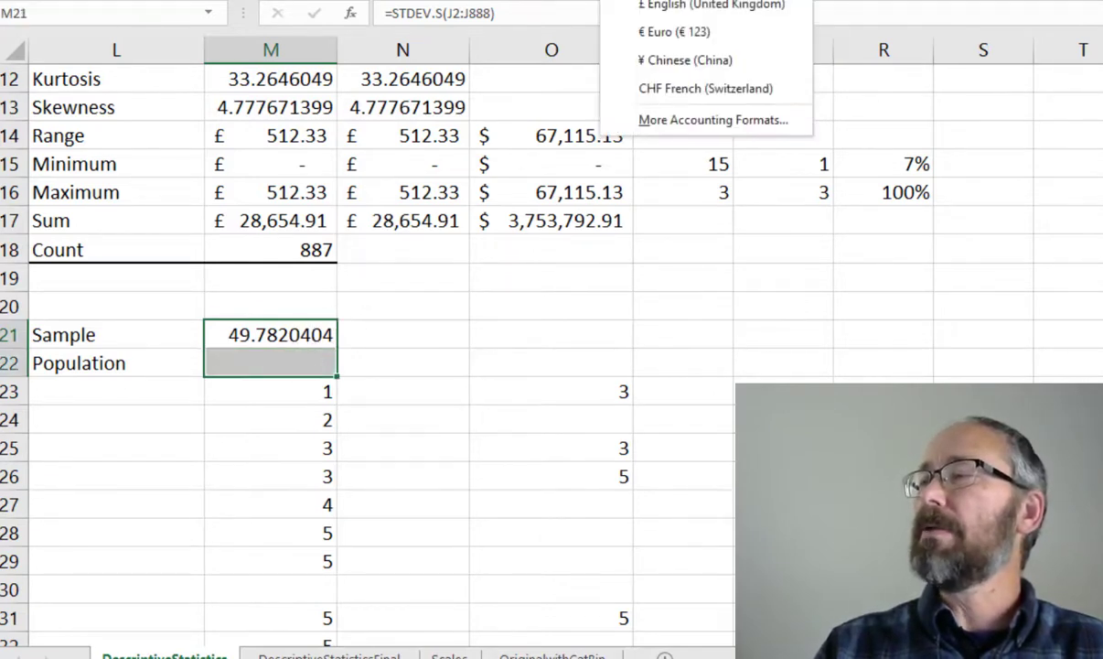
pyautogui.click(665, 11)
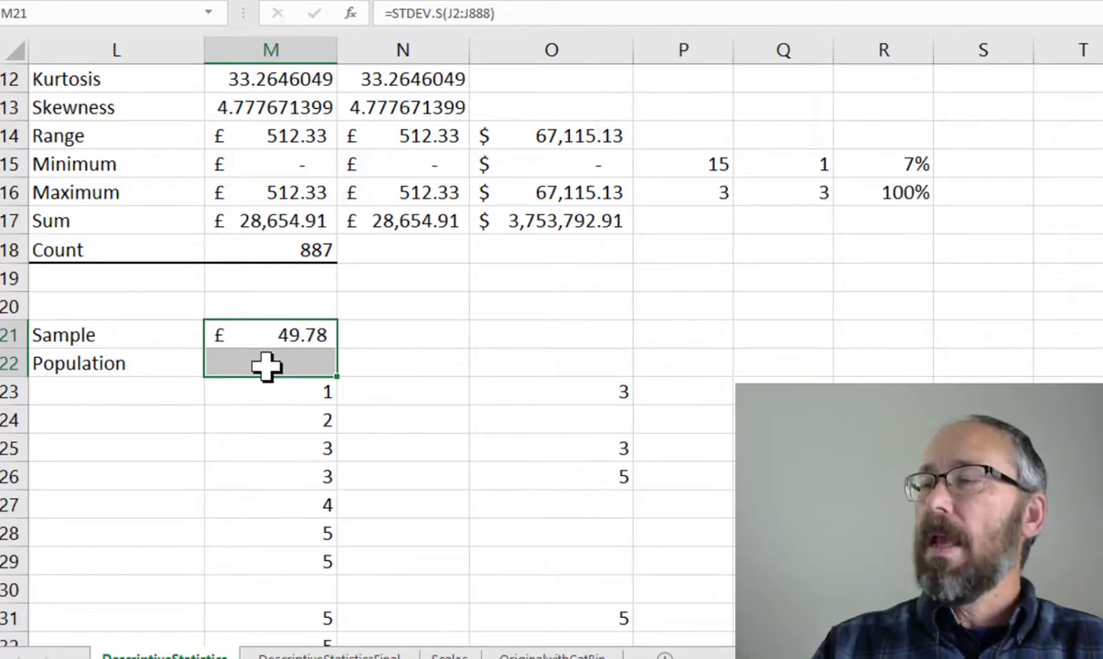
# Enter the population standard deviation formula =STDEV.P(J2:J888) in M22
pyautogui.click(266, 364)
pyautogui.write('=std')
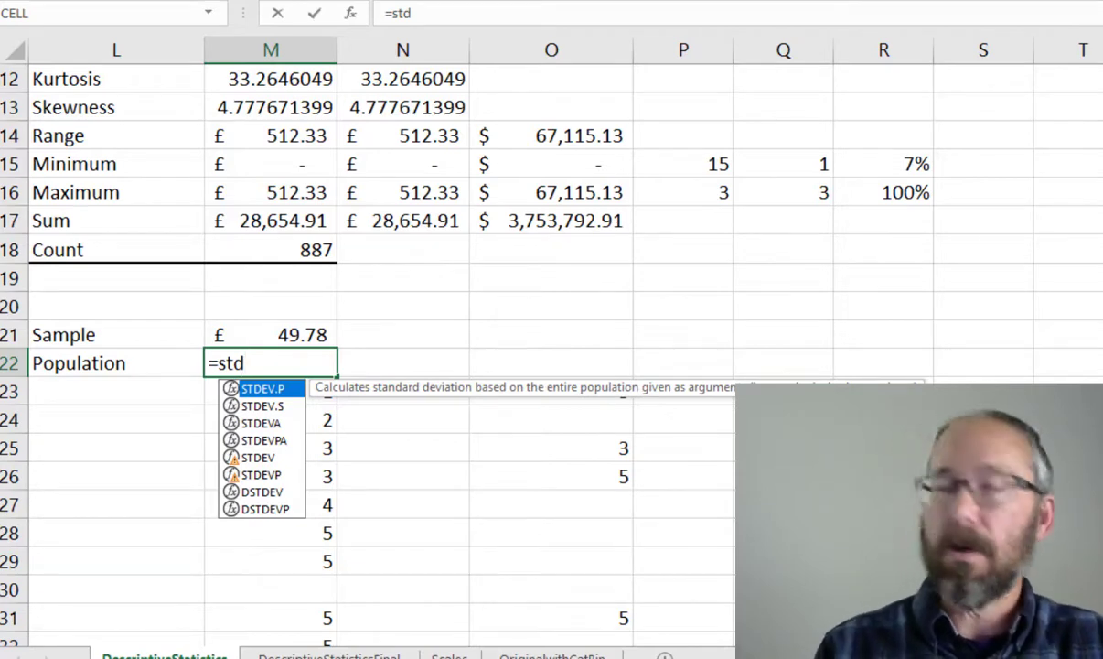
pyautogui.press('Tab')
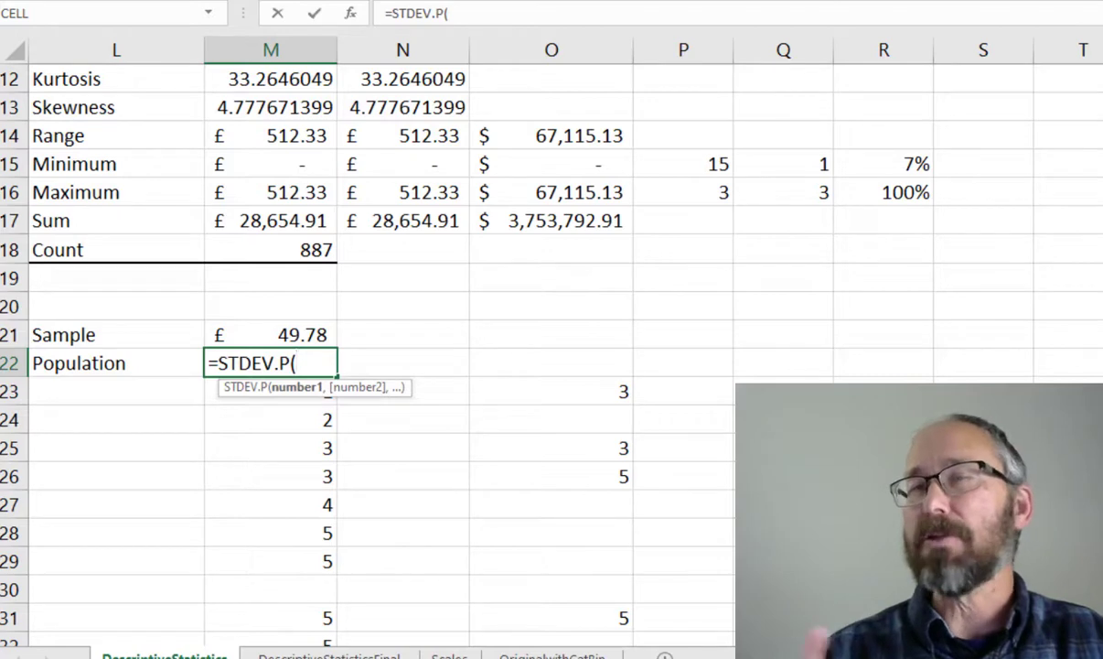
pyautogui.write('J22')
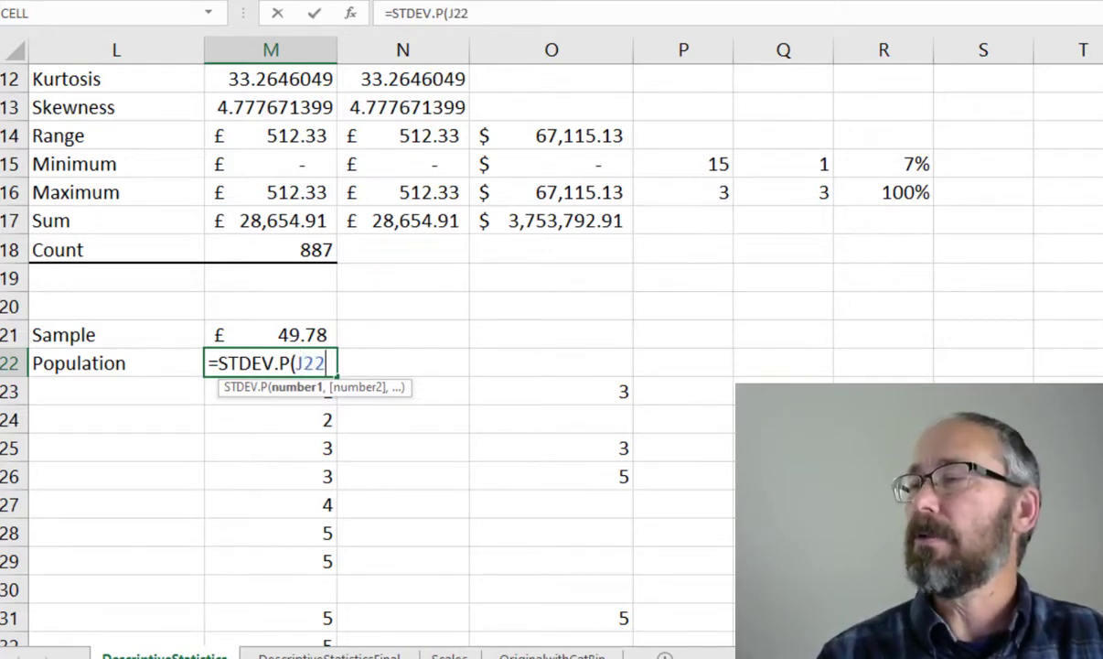
pyautogui.press('BackSpace')
pyautogui.write(':J888)')
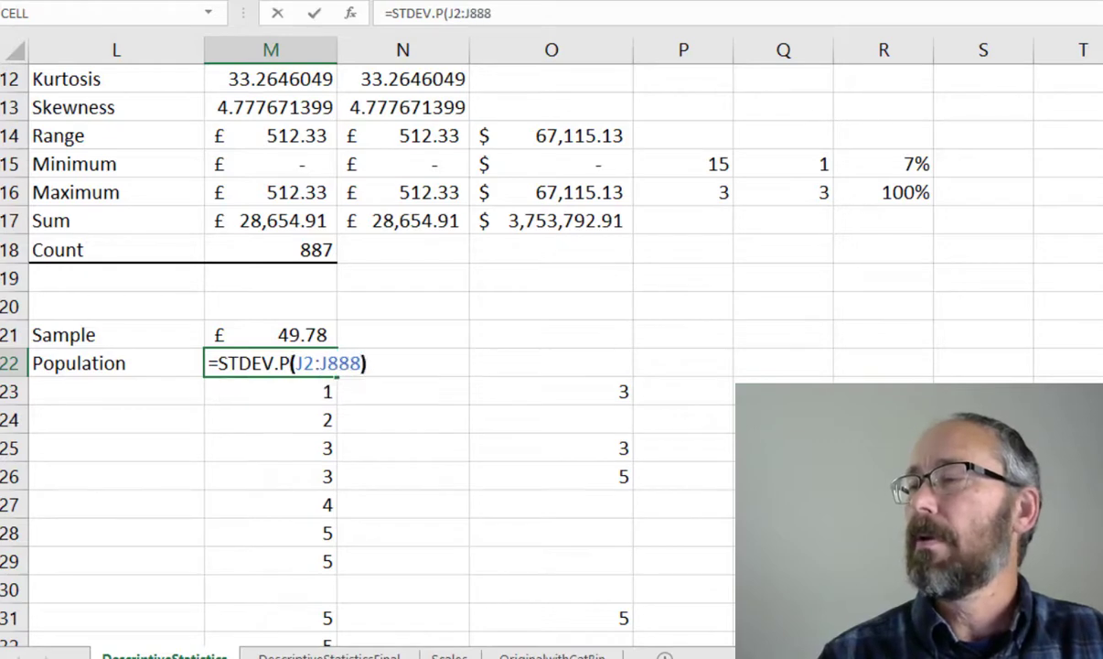
pyautogui.press('Return')
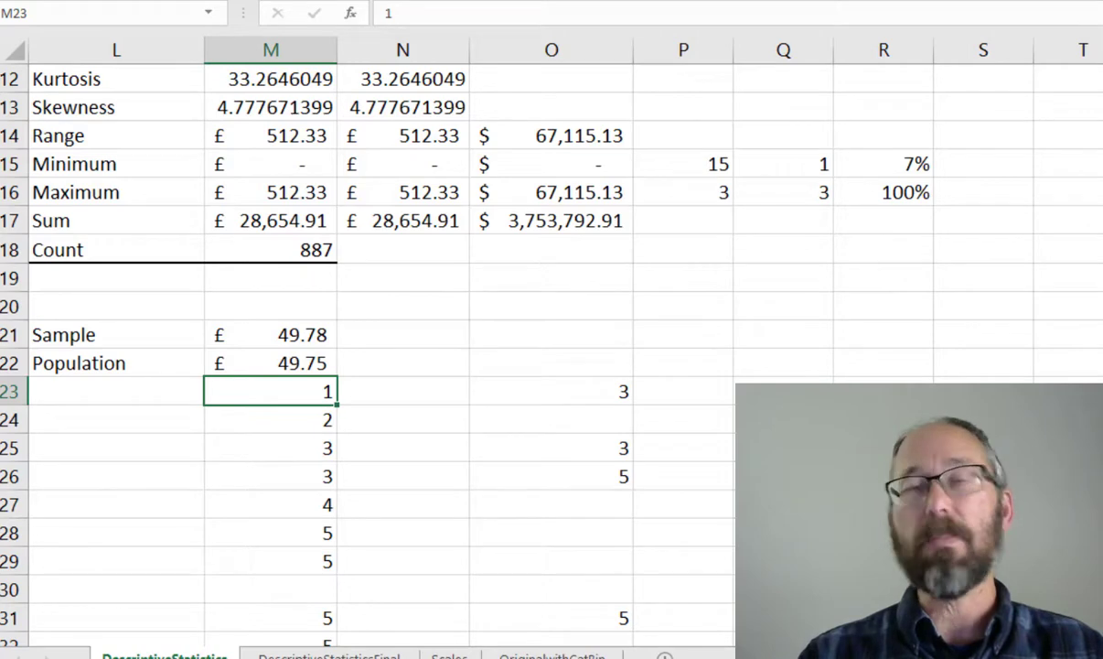
# Switch back to the browser showing the population standard deviation formula
pyautogui.scroll(4, 622, 302)
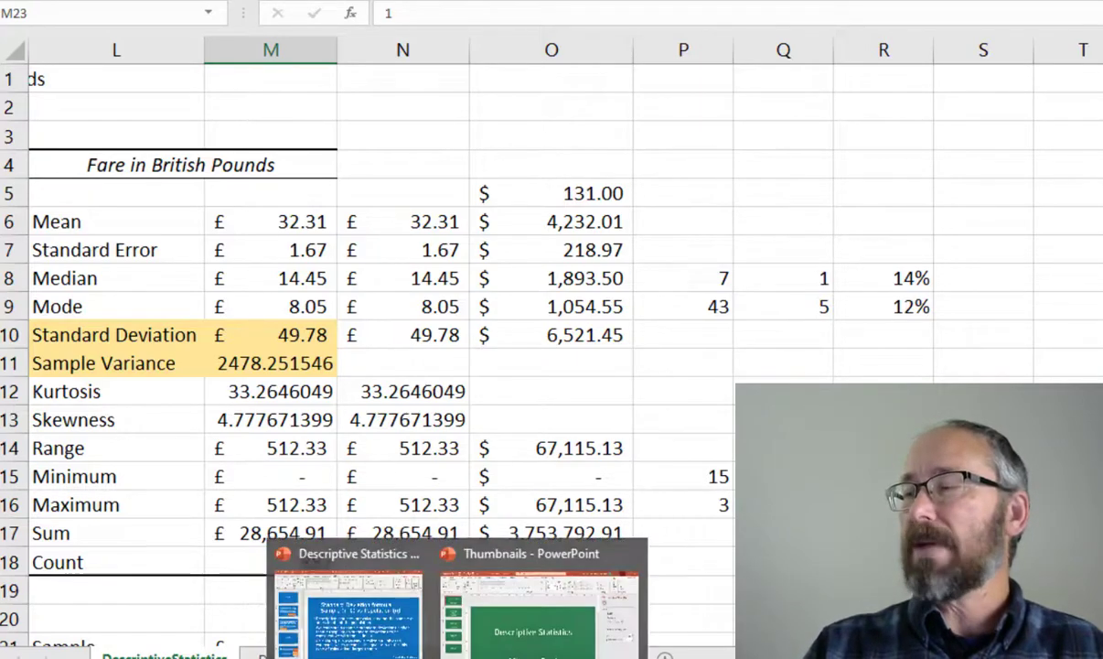
pyautogui.click(645, 657)
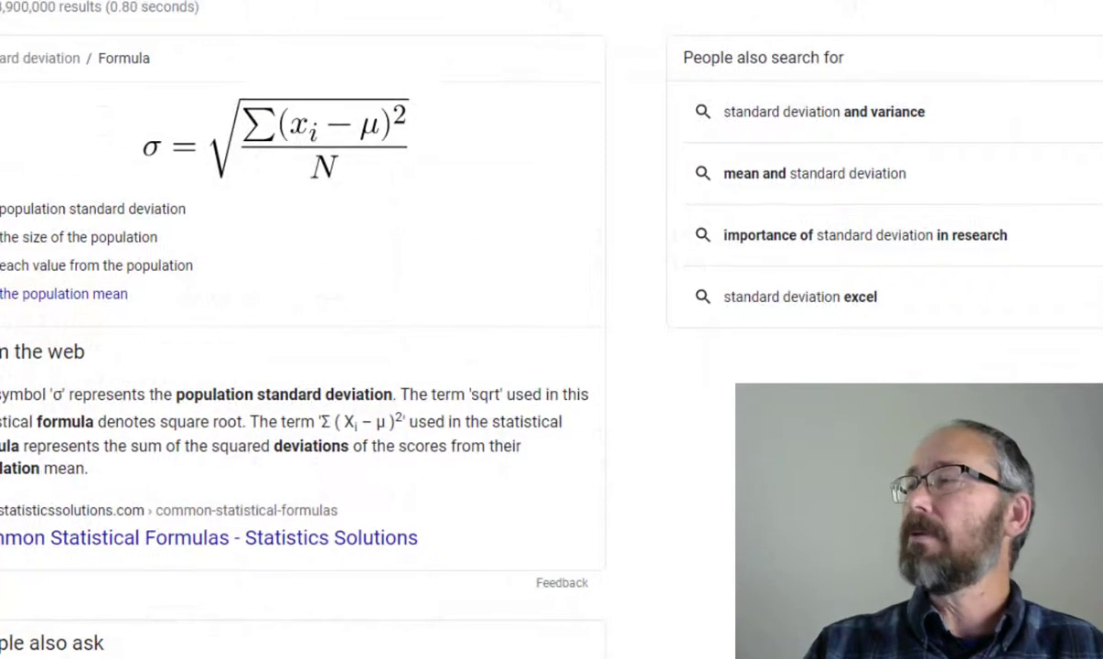
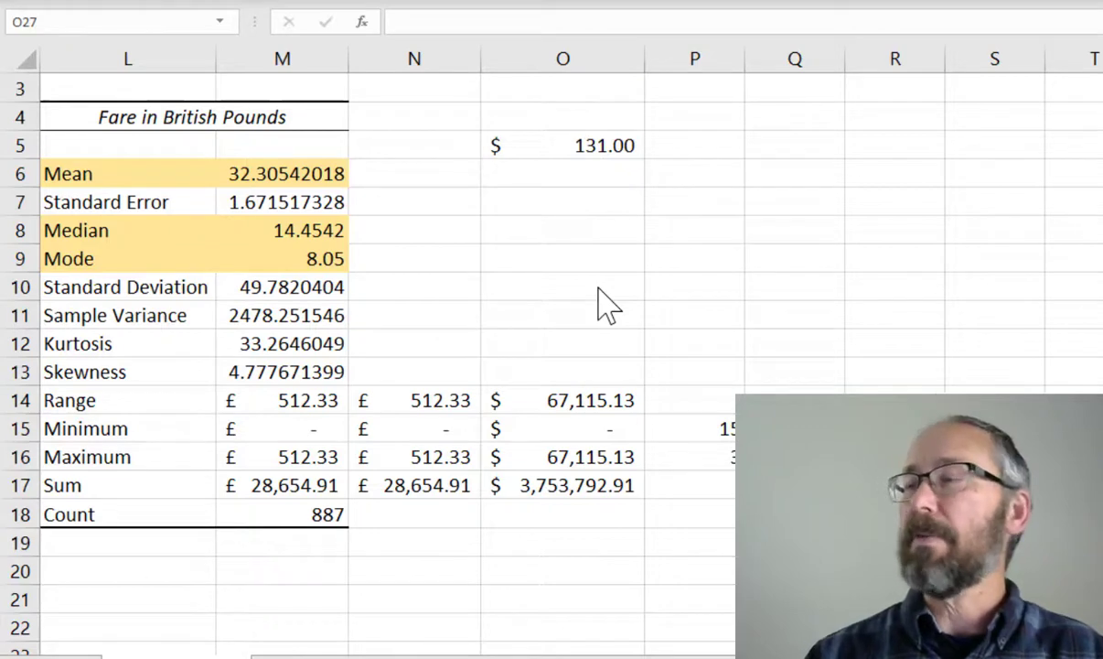
# Enter the mean formula =AVERAGE(J2:J888) in N6
pyautogui.click(398, 174)
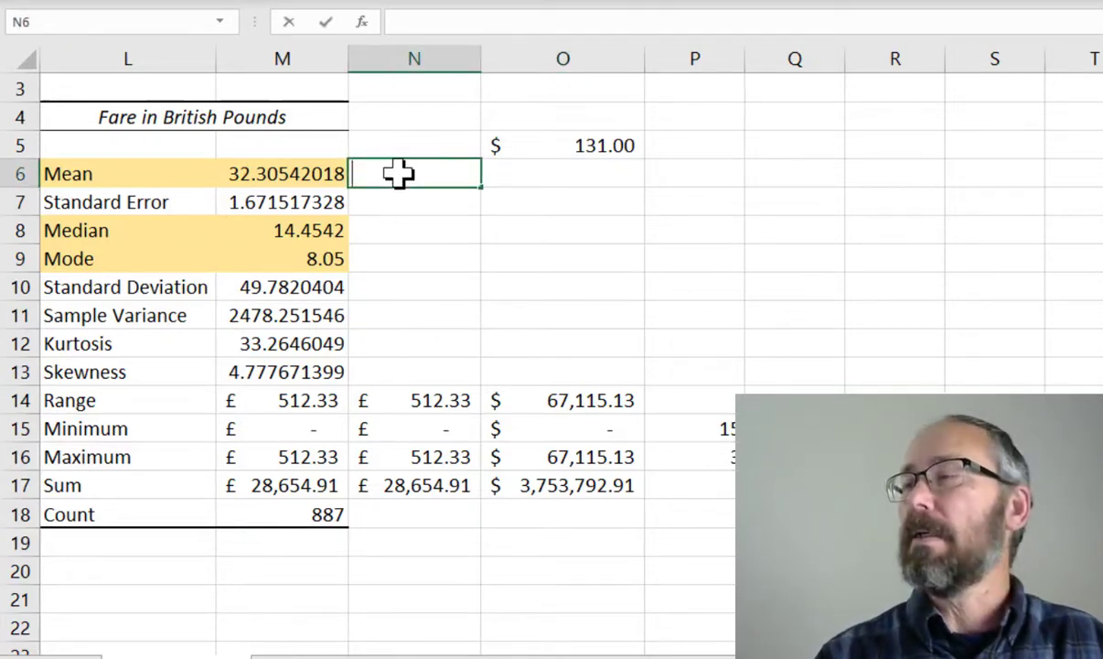
pyautogui.write('=av')
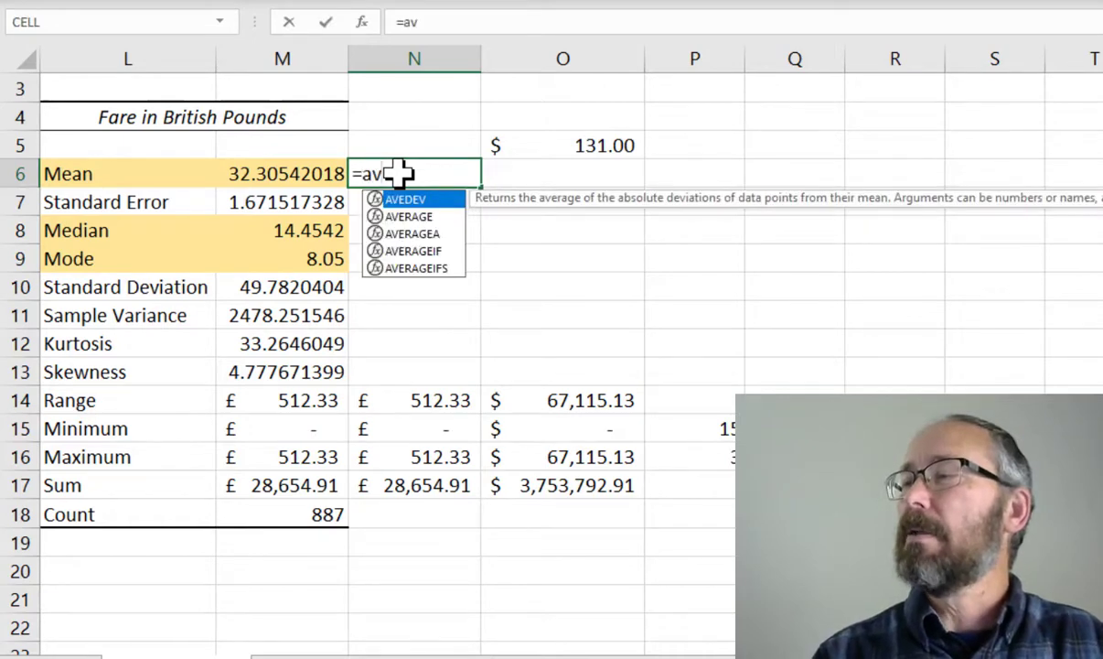
pyautogui.press('Down')
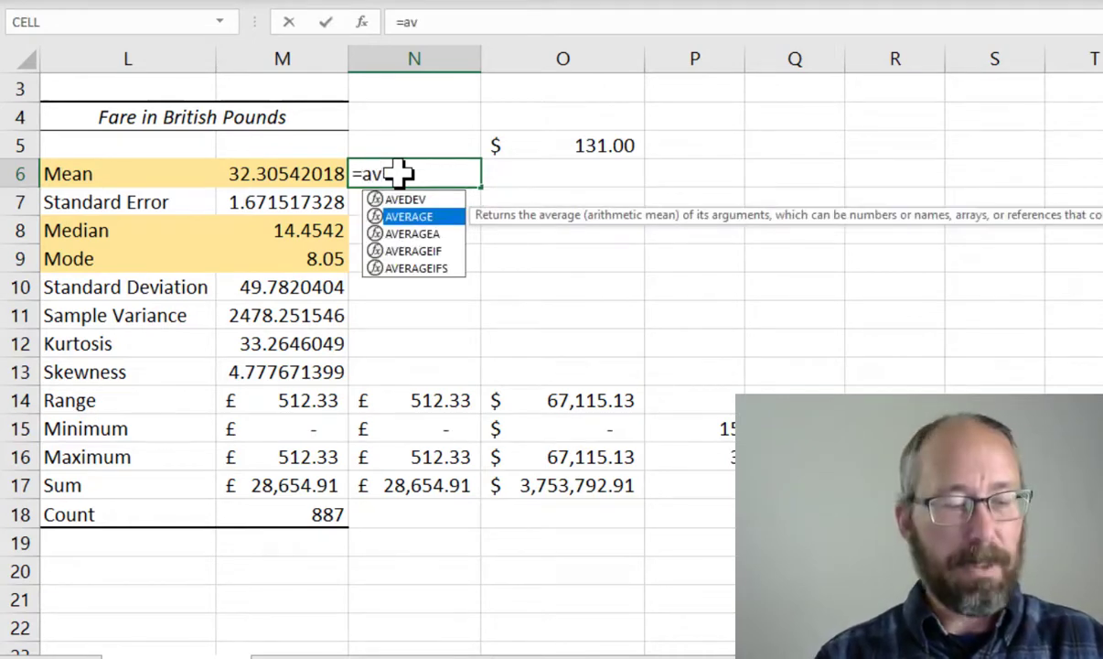
pyautogui.press('Tab')
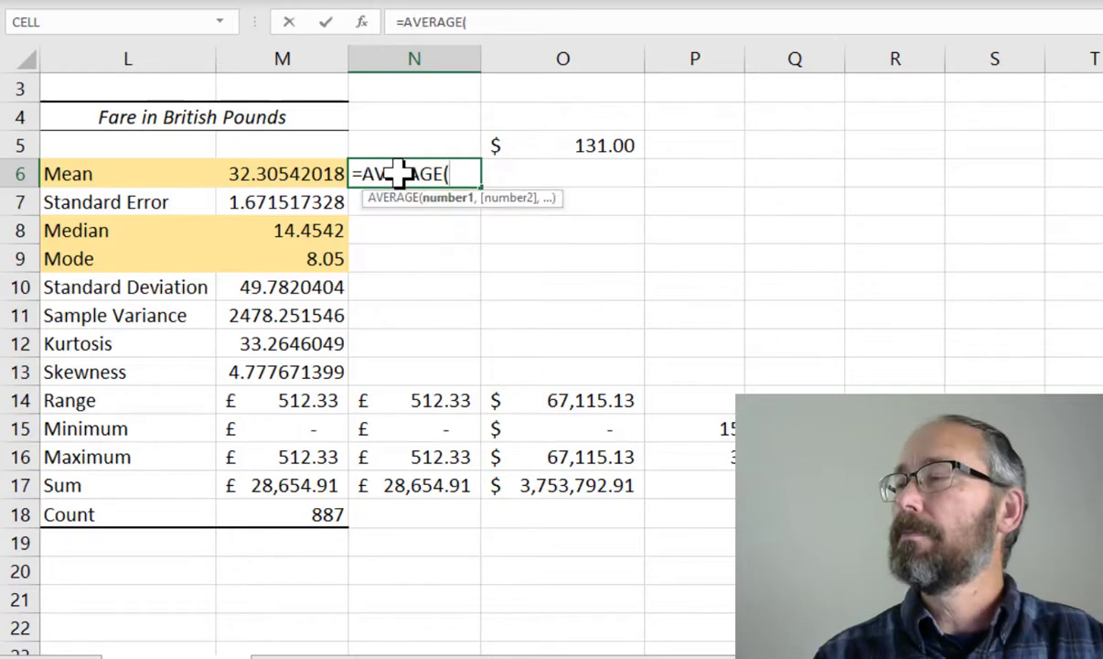
pyautogui.write('J')
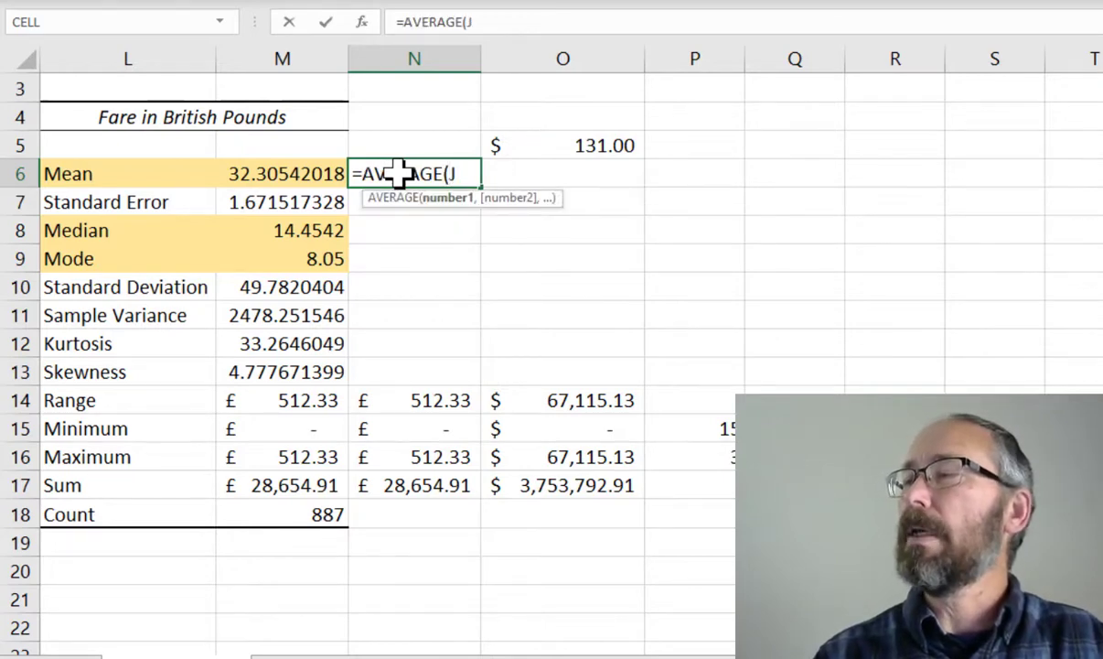
pyautogui.write('2')
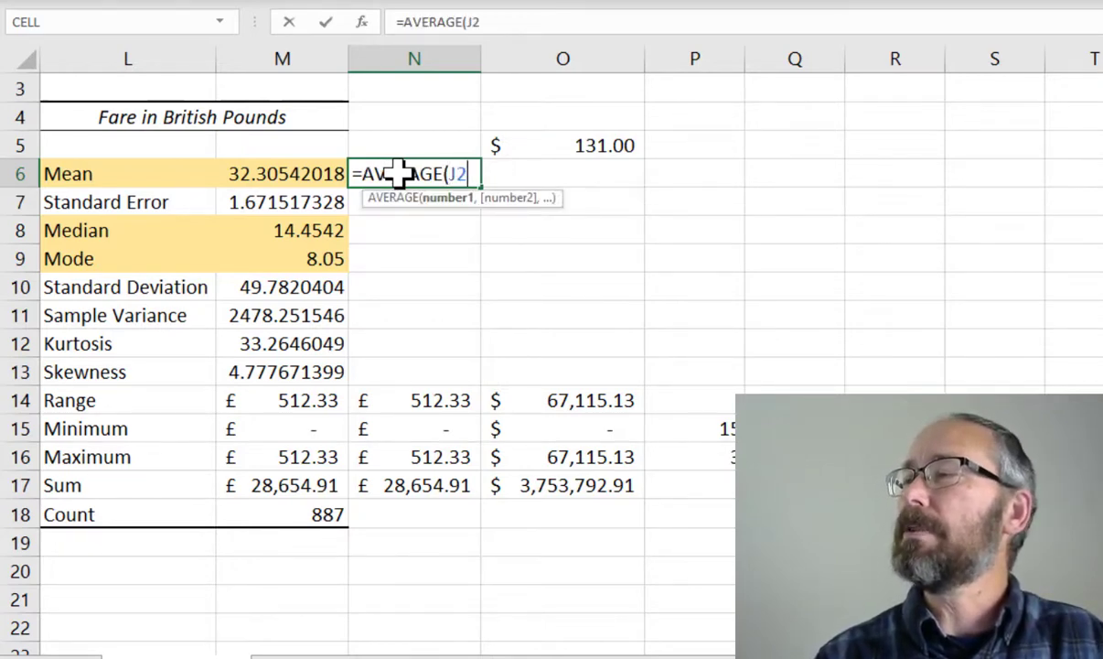
pyautogui.write(':J888')
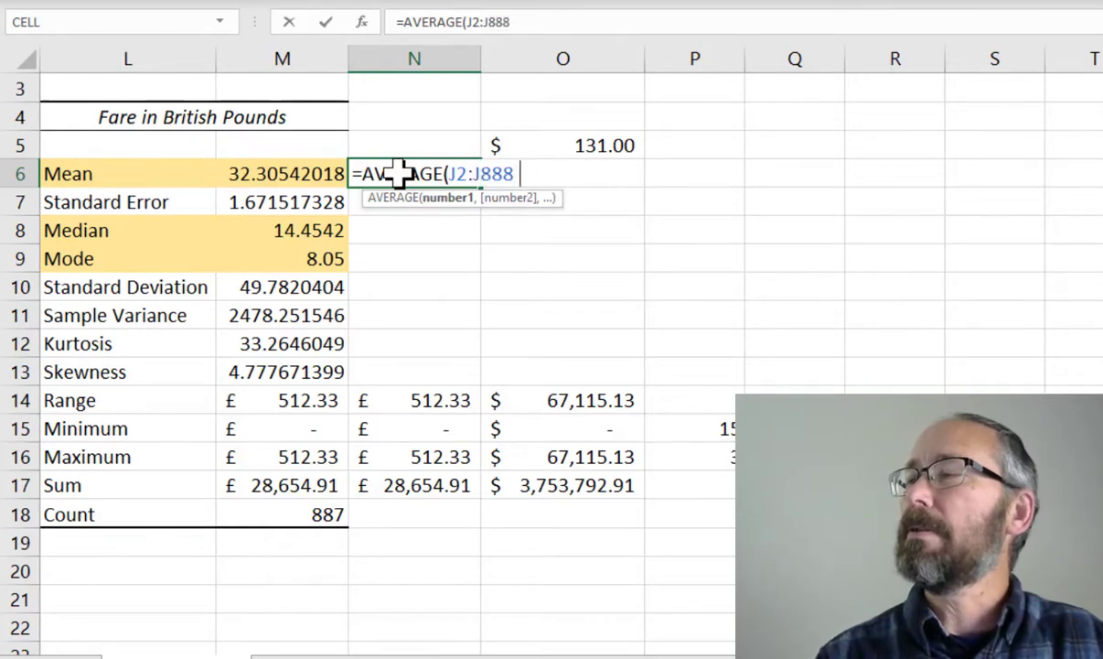
pyautogui.press('Return')
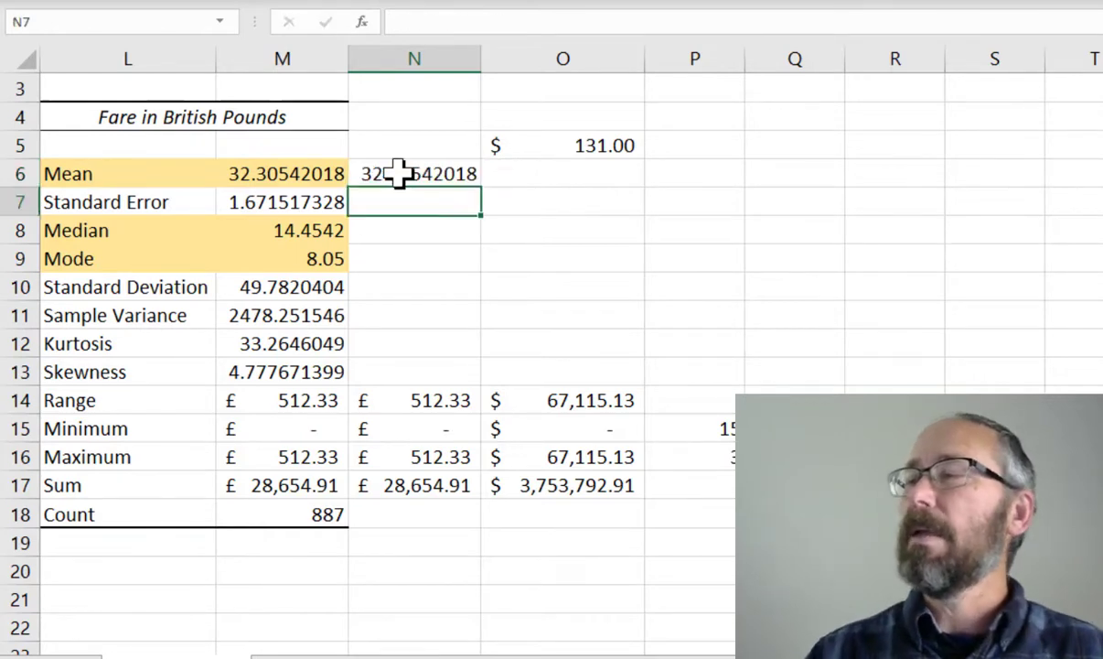
# Apply the £ accounting format to the mean, median and mode cells M6:N6 and M8:N9
pyautogui.click(398, 173)
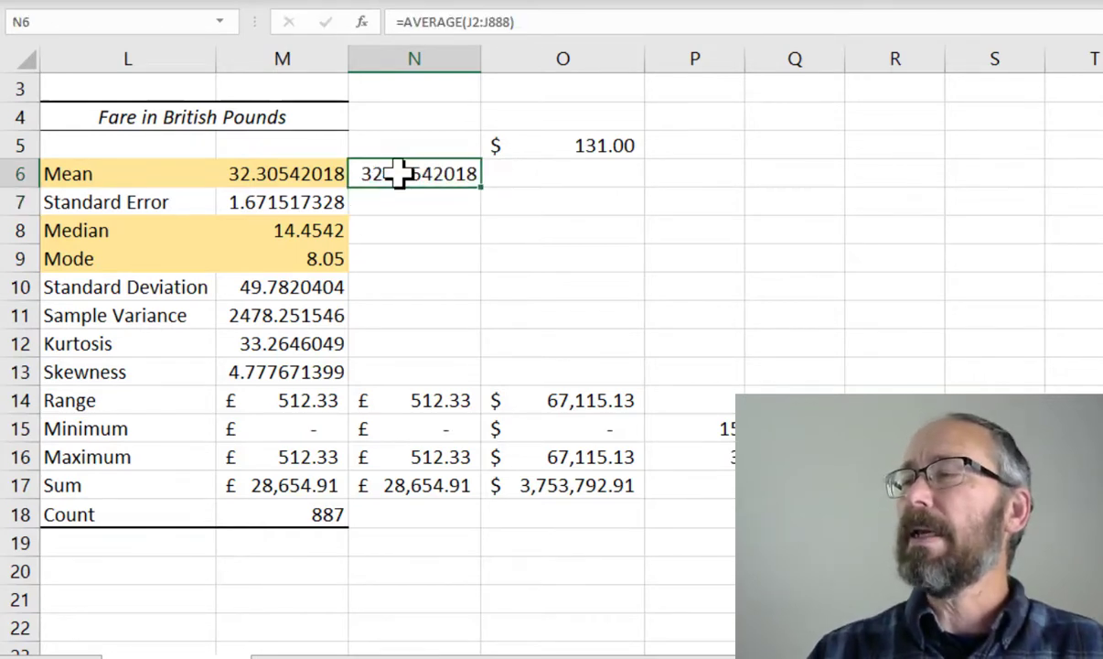
pyautogui.click(319, 176)
pyautogui.moveTo(366, 169); pyautogui.dragTo(366, 169)
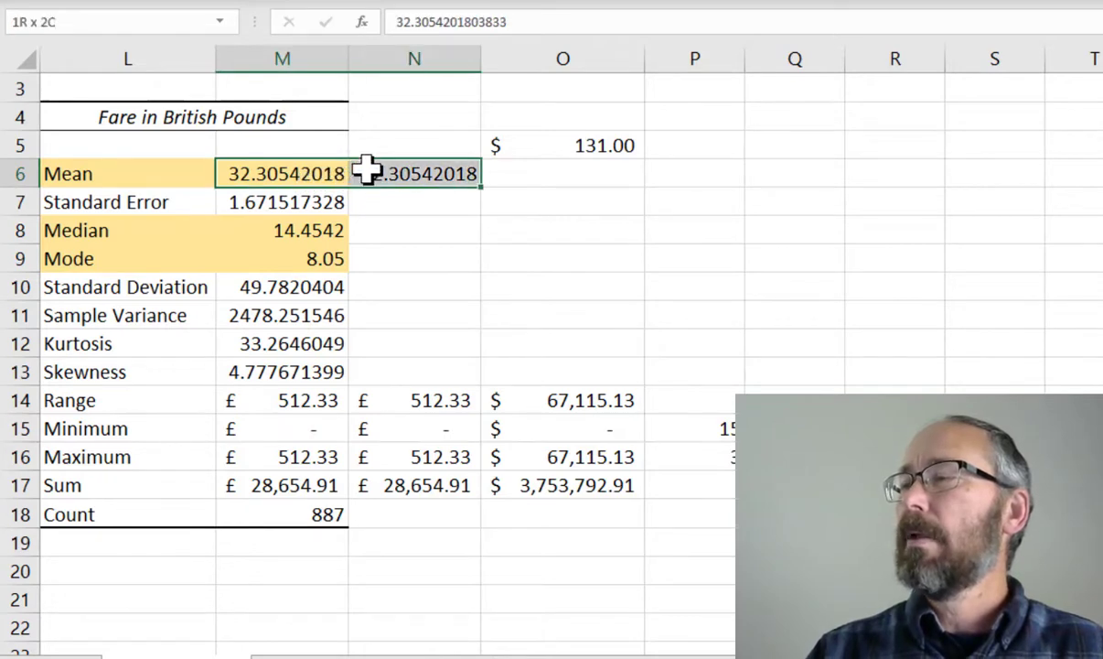
pyautogui.moveTo(279, 228)
pyautogui.keyDown('ctrl'); pyautogui.mouseDown()
pyautogui.moveTo(388, 239)
pyautogui.moveTo(393, 259)
pyautogui.mouseUp(); pyautogui.keyUp('ctrl')
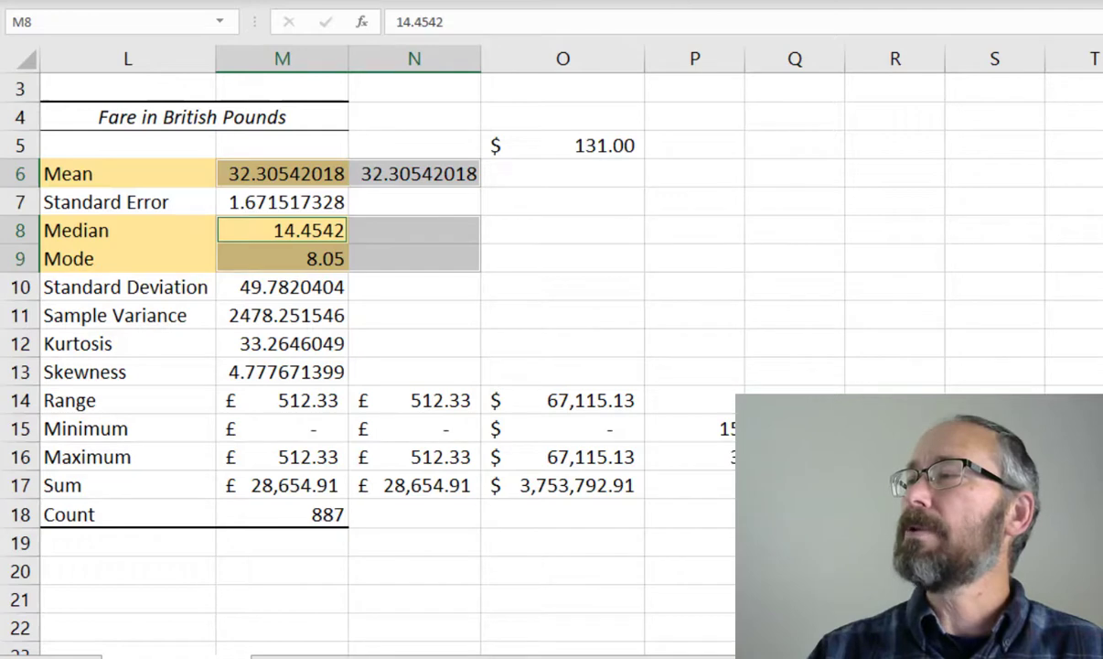
pyautogui.click(662, 12)
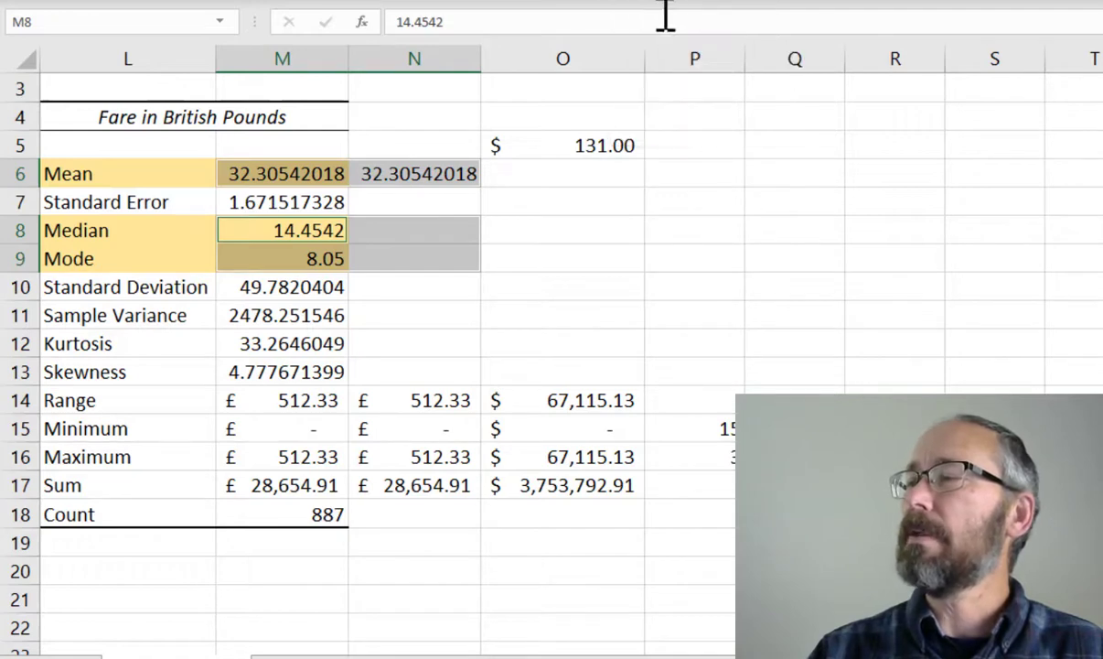
pyautogui.click(426, 305)
pyautogui.click(426, 234)
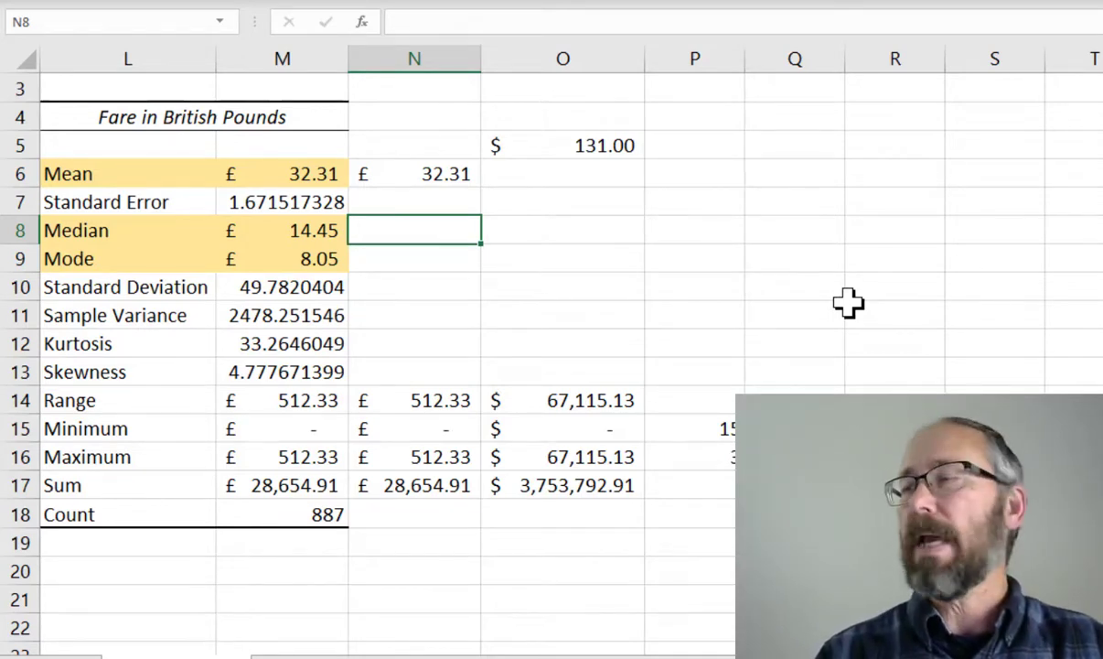
# Enter the median formula =MEDIAN(J2:J888) in N8
pyautogui.write('=me')
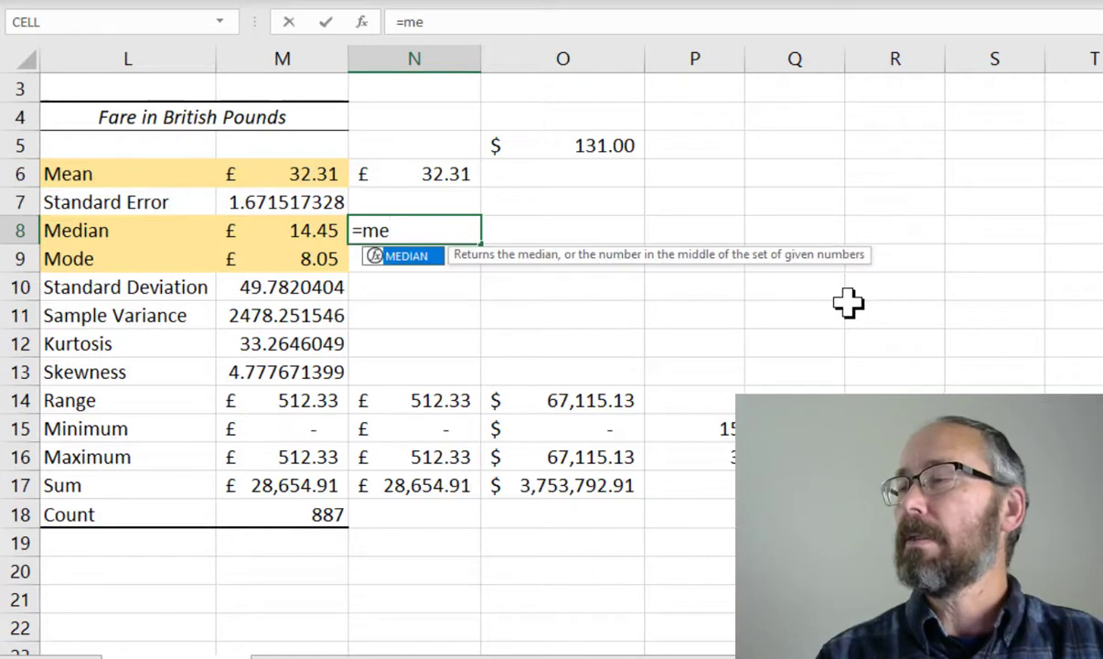
pyautogui.press('Tab')
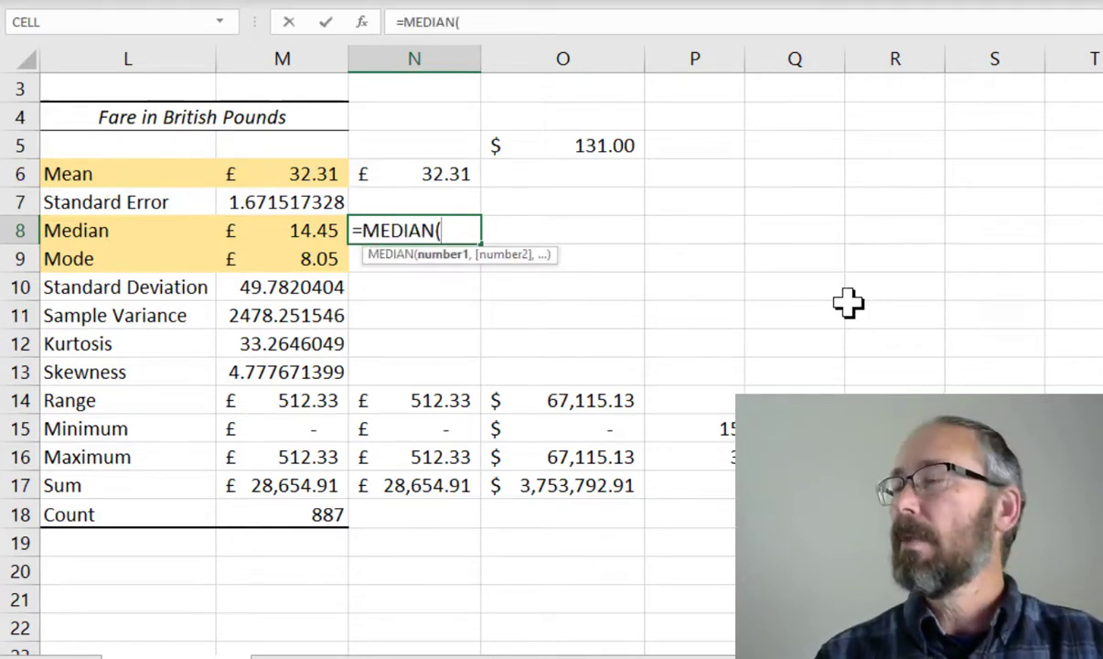
pyautogui.write('J2:J8')
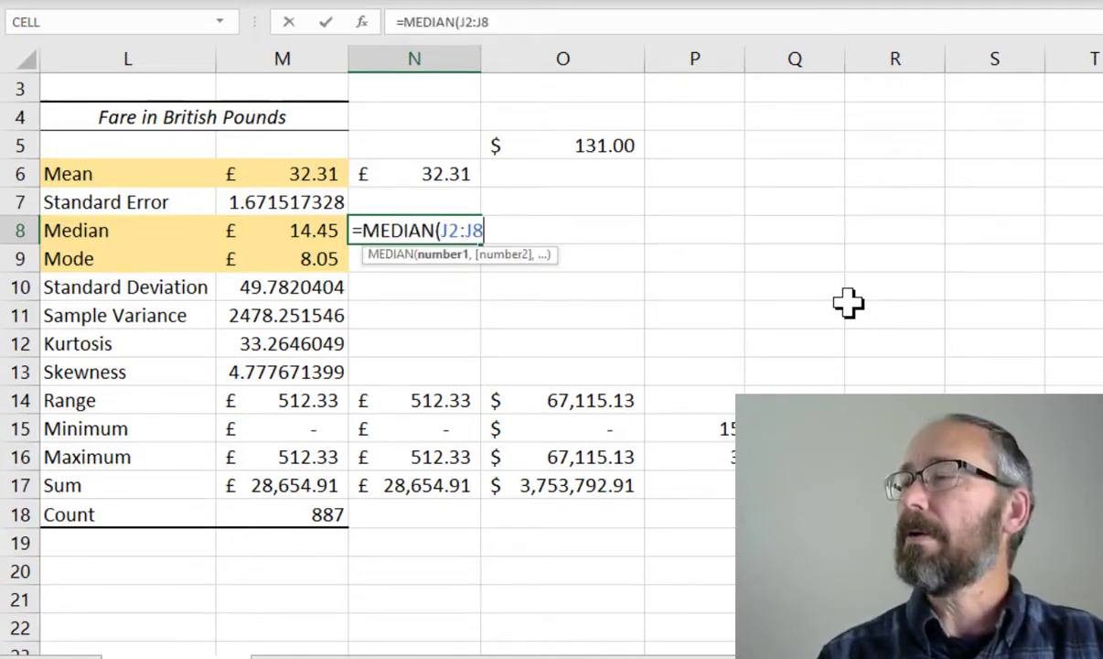
pyautogui.write('88)')
pyautogui.press('Return')
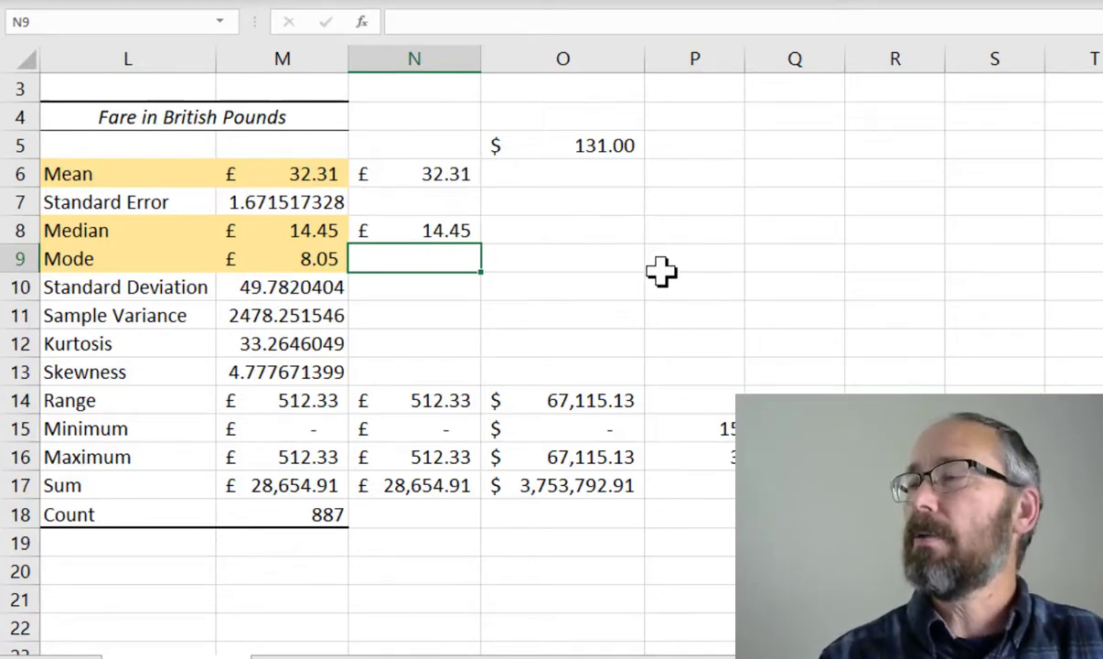
# Enter the mode formula =MODE.SNGL(J2:J888) in N9
pyautogui.write('=mode.')
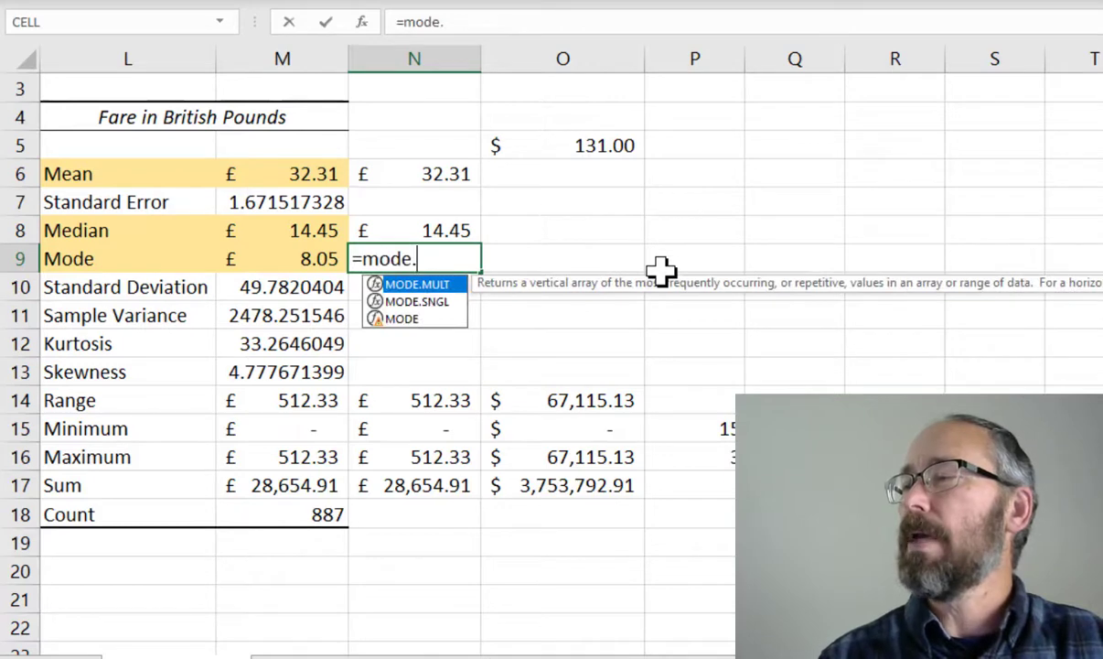
pyautogui.press('Down')
pyautogui.press('Tab')
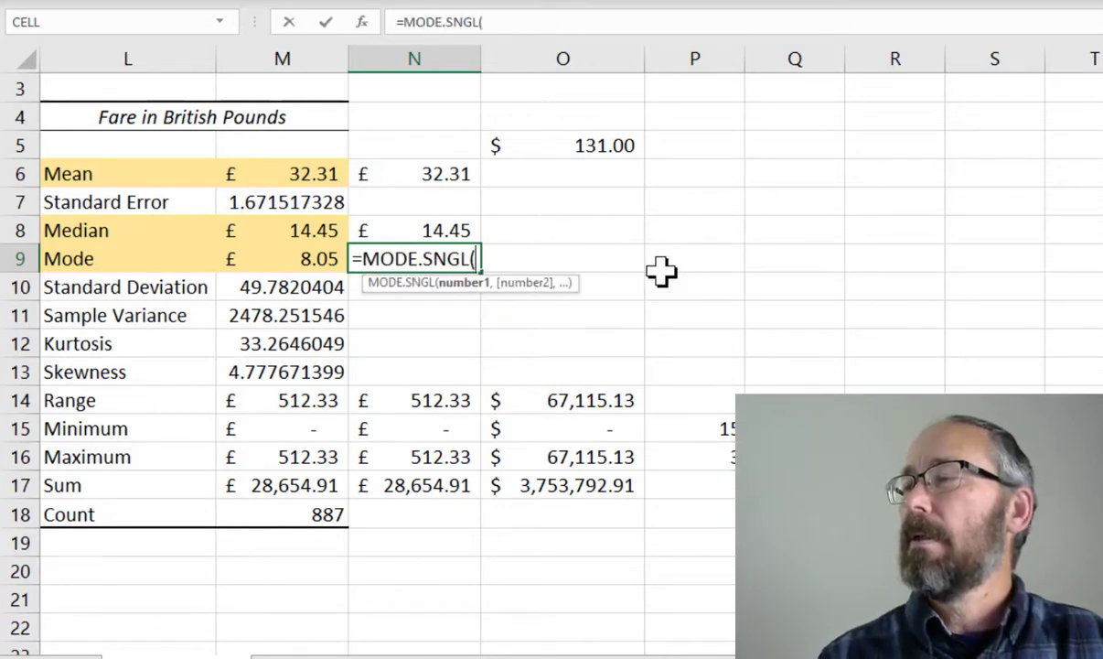
pyautogui.write('J2:J')
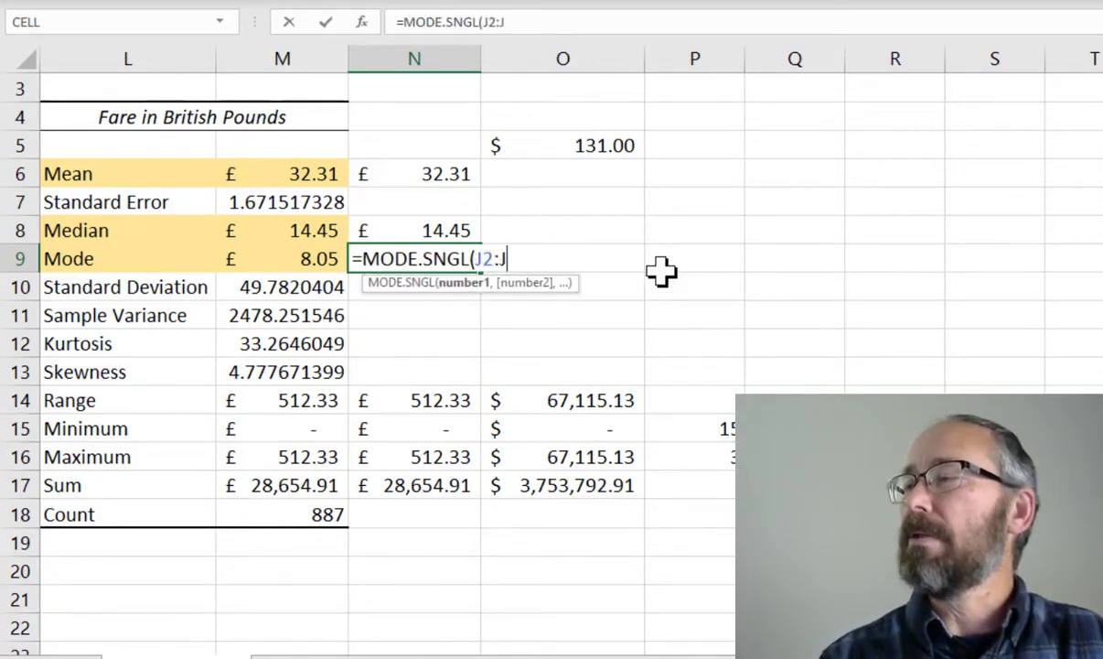
pyautogui.write('888)')
pyautogui.press('Return')
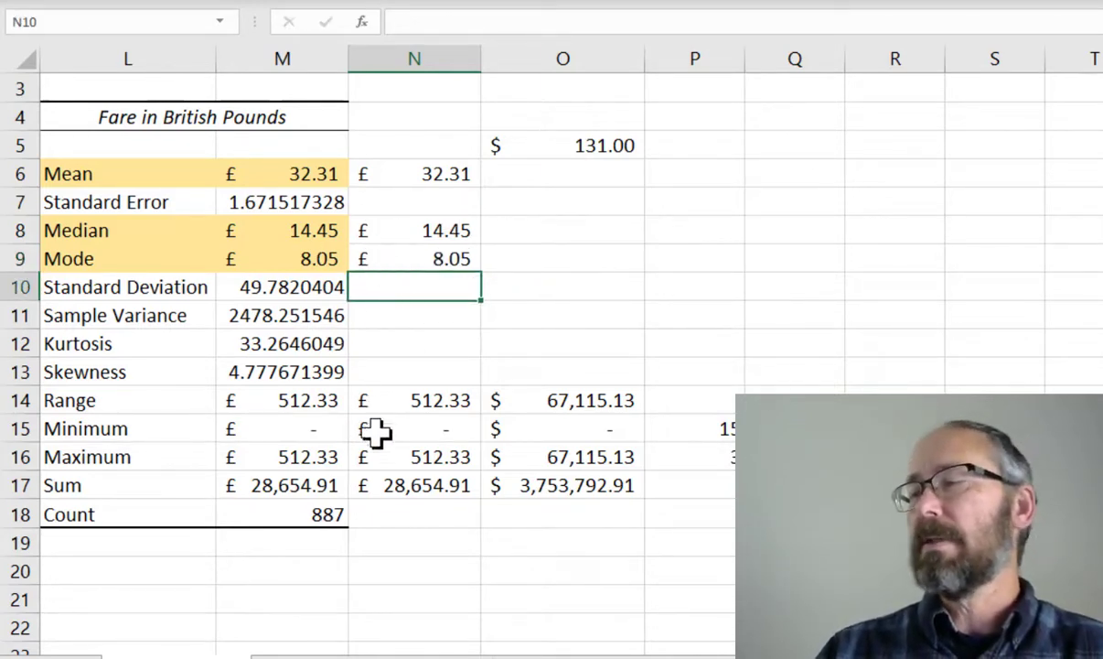
# Enter the sample values 1, 2, 3, 3, 4, 5, 5 down column M from M23 to M29
pyautogui.scroll(-2, 317, 460)
pyautogui.scroll(-4, 317, 461)
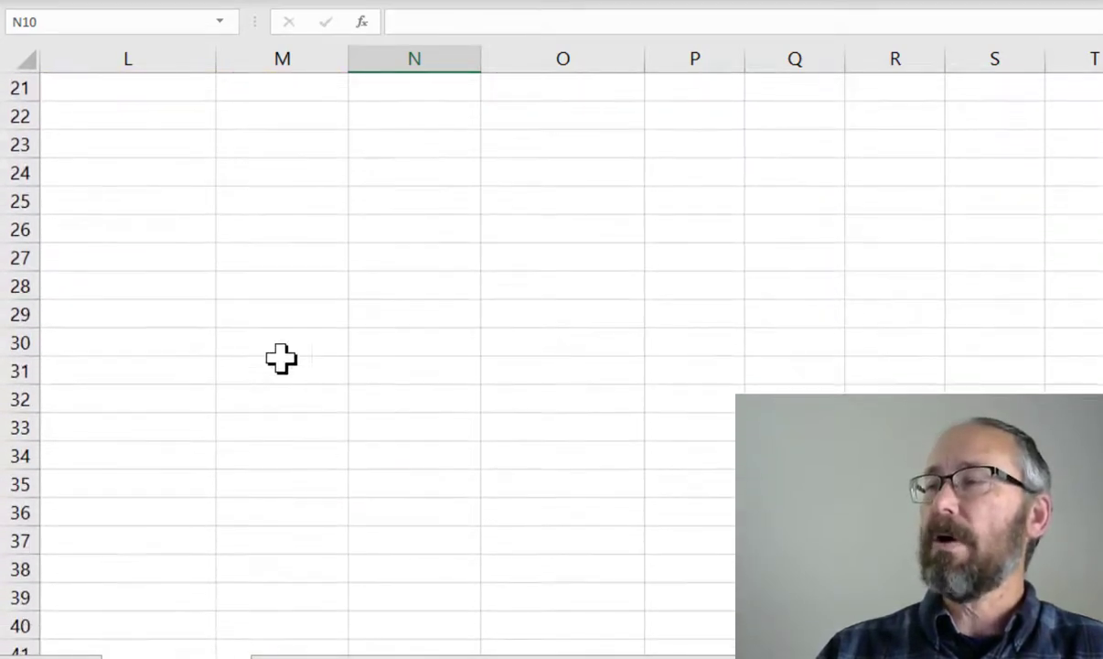
pyautogui.click(262, 150)
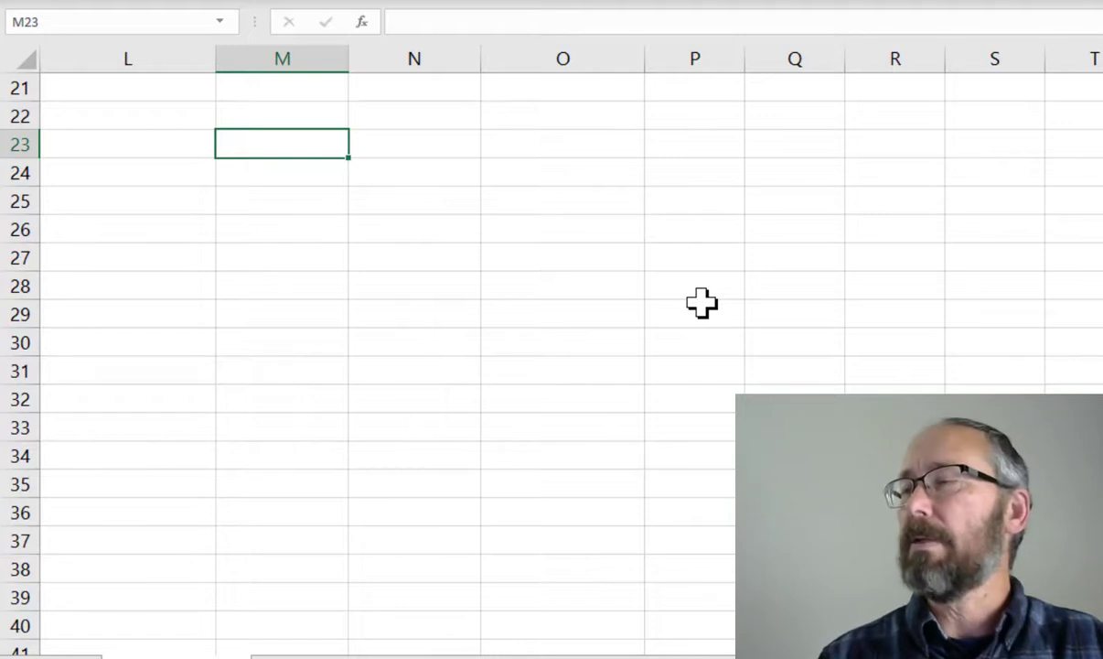
pyautogui.write('1')
pyautogui.press('Return')
pyautogui.write('2')
pyautogui.press('Return')
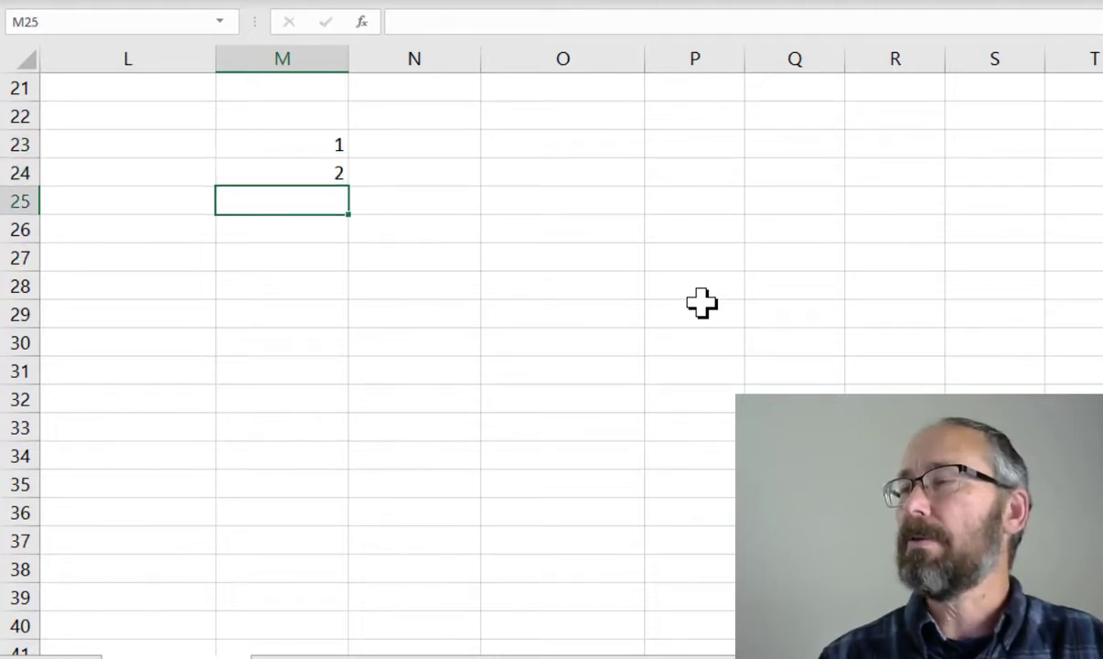
pyautogui.write('3')
pyautogui.press('Return')
pyautogui.write('3')
pyautogui.press('Return')
pyautogui.write('4')
pyautogui.press('Return')
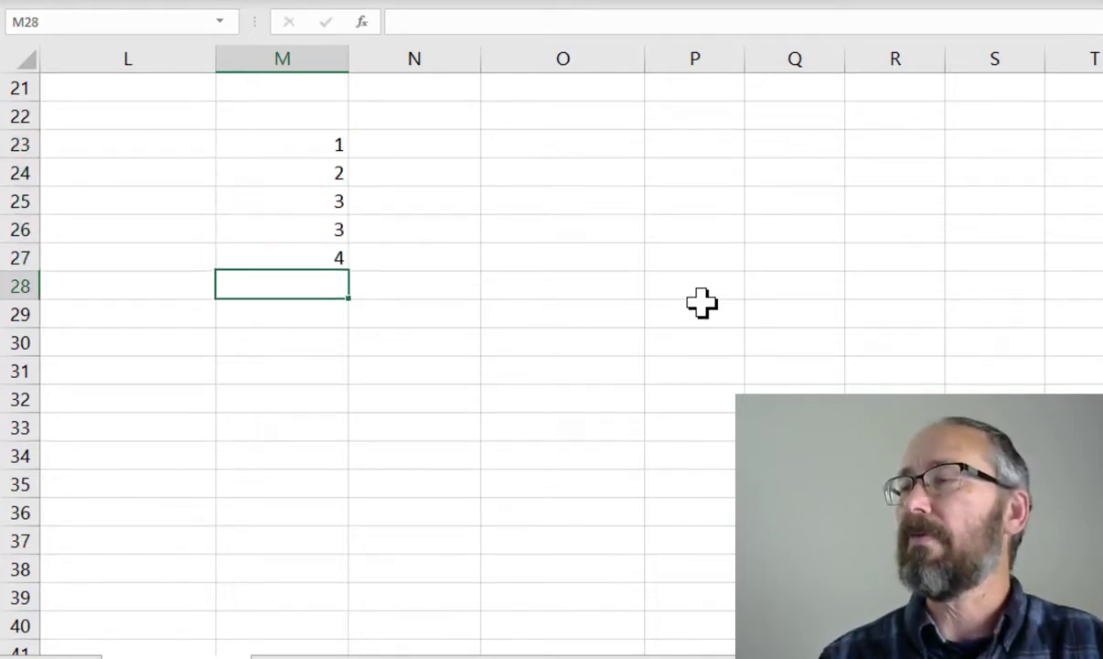
pyautogui.write('5')
pyautogui.press('Return')
pyautogui.write('5')
pyautogui.press('Return')
# Enter the formula =MODE.SNGL(M23:M29) in O23 to find the mode of the sample values
pyautogui.press('Up')
pyautogui.press('Up')
pyautogui.press('Up')
pyautogui.press('Up')
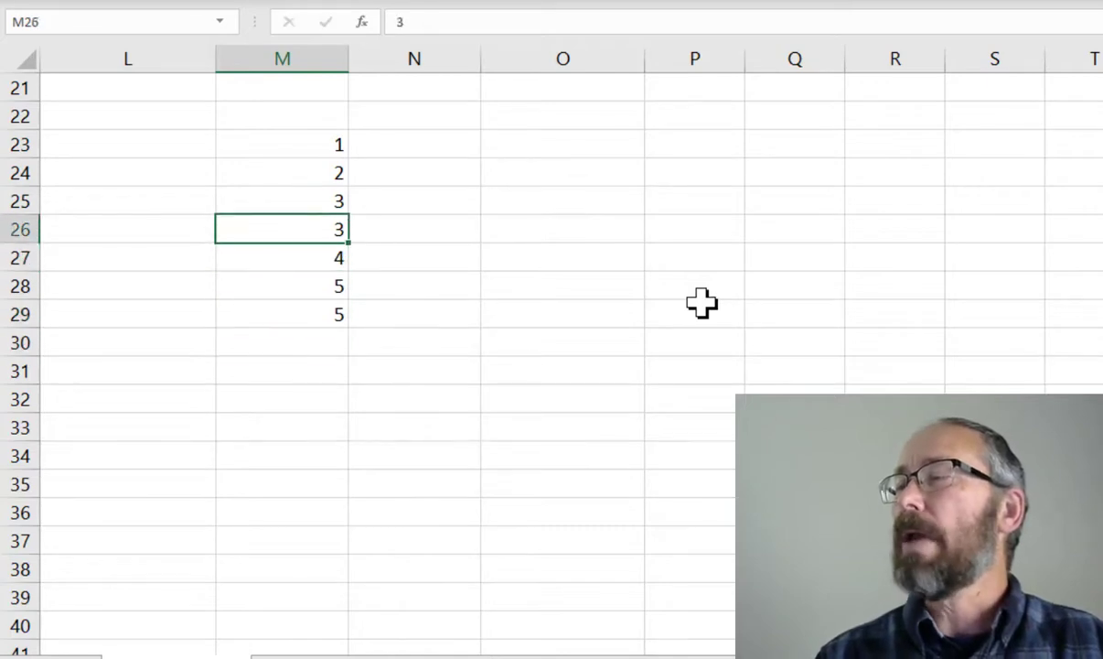
pyautogui.press('Up')
pyautogui.press('Up')
pyautogui.press('Up')
pyautogui.press('Right')
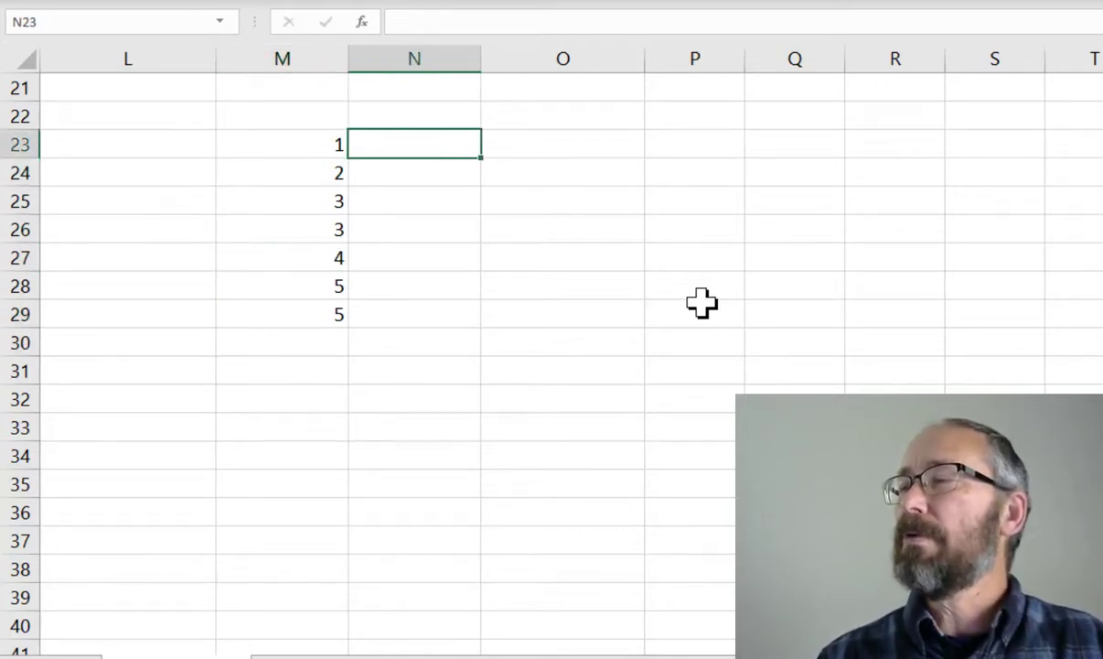
pyautogui.press('Right')
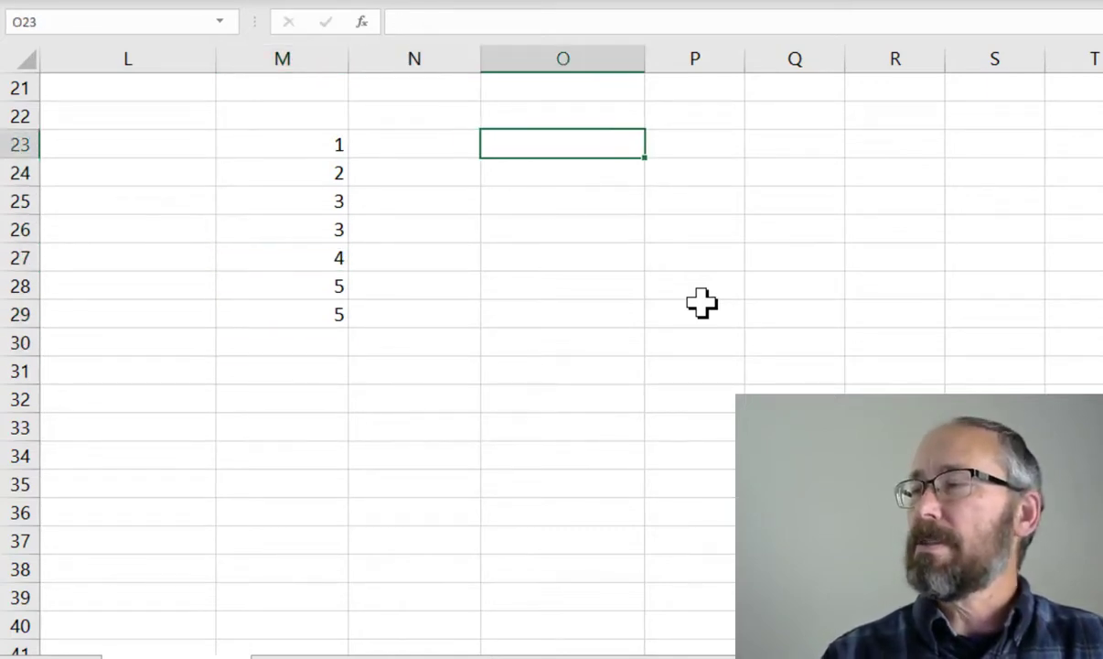
pyautogui.write('=mode')
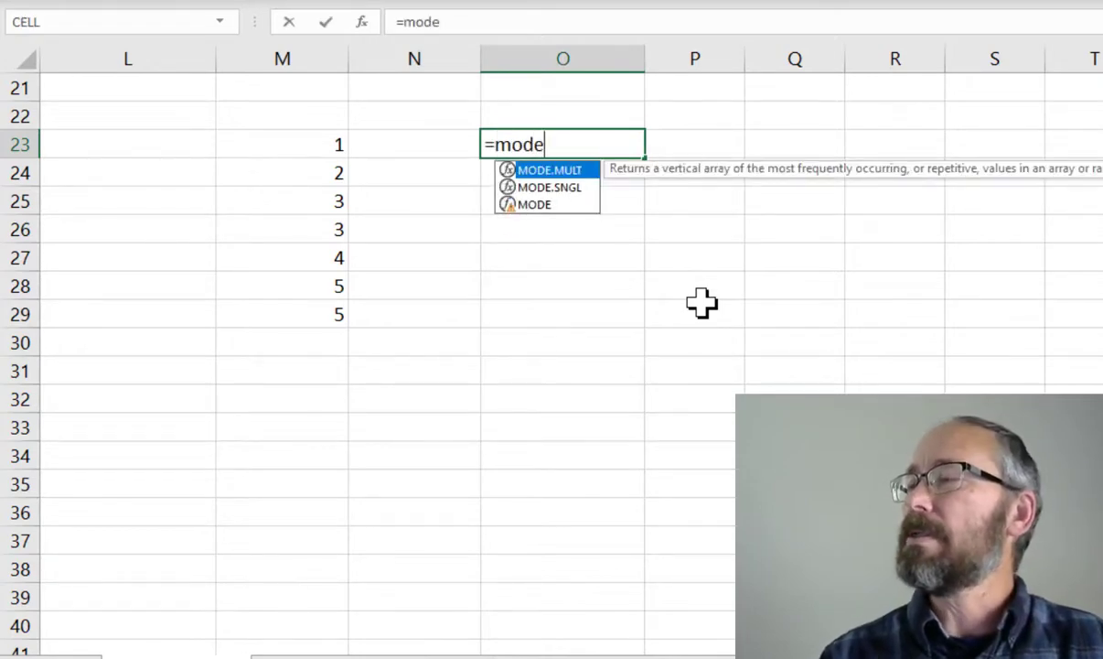
pyautogui.press('Down')
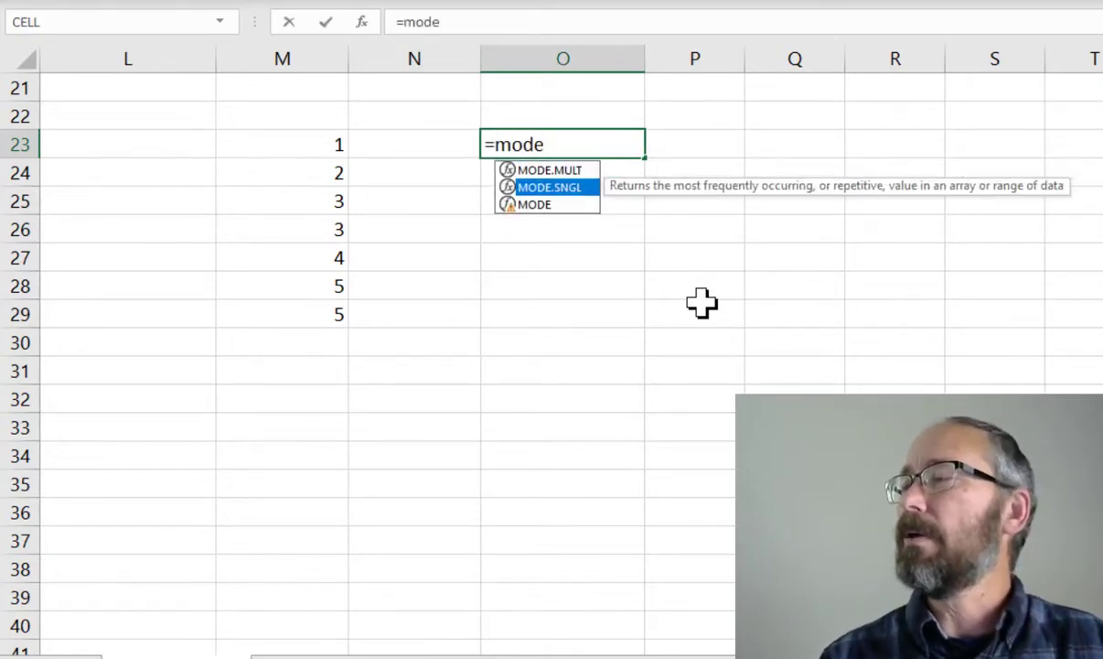
pyautogui.press('Escape')
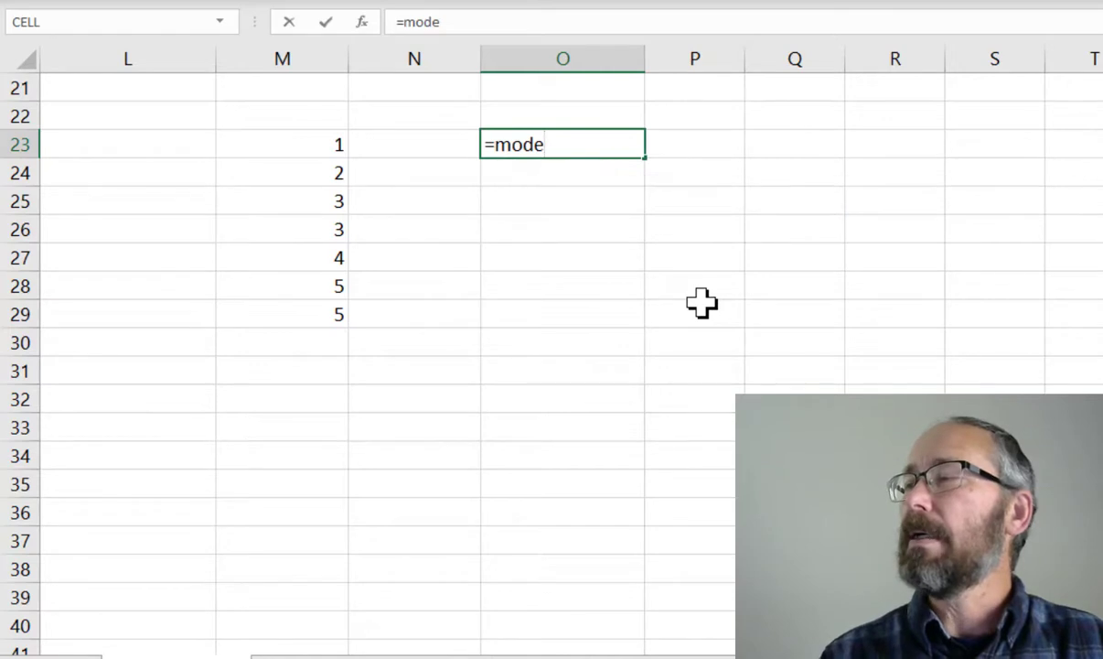
pyautogui.press('BackSpace')
pyautogui.write('E')
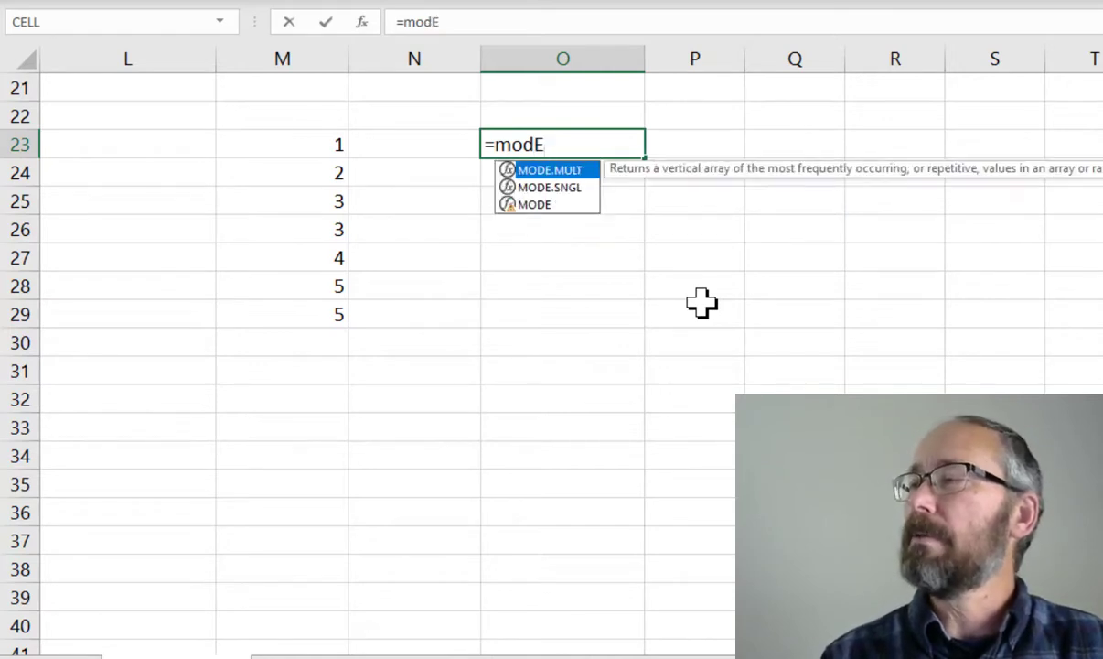
pyautogui.press('Down')
pyautogui.press('Tab')
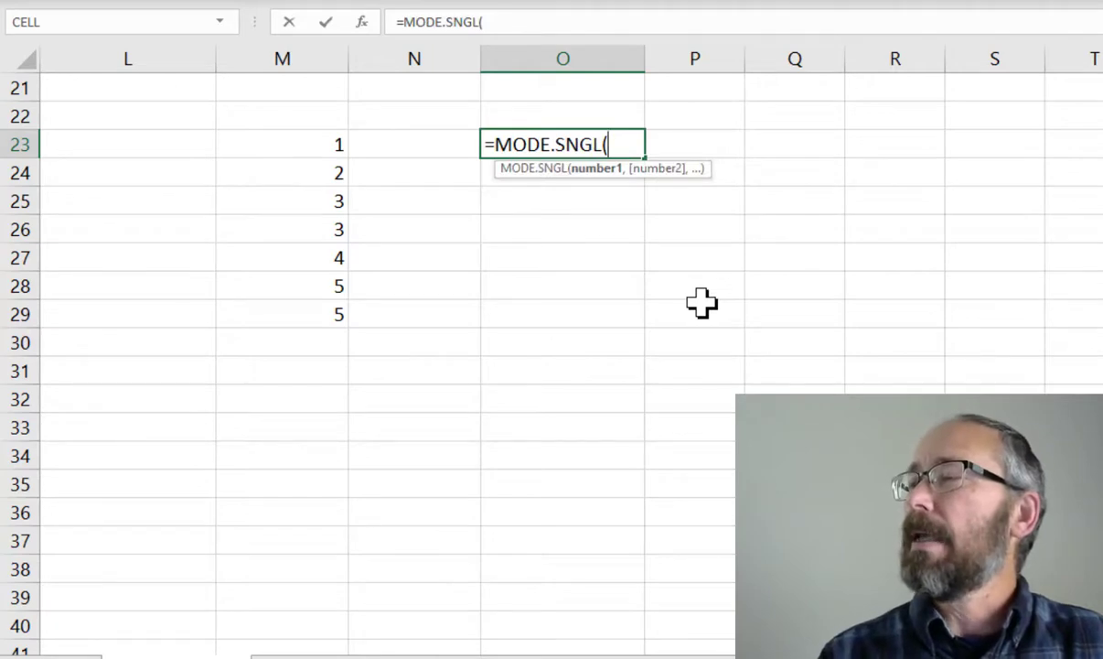
pyautogui.write('j2')
pyautogui.press('BackSpace')
pyautogui.press('BackSpace')
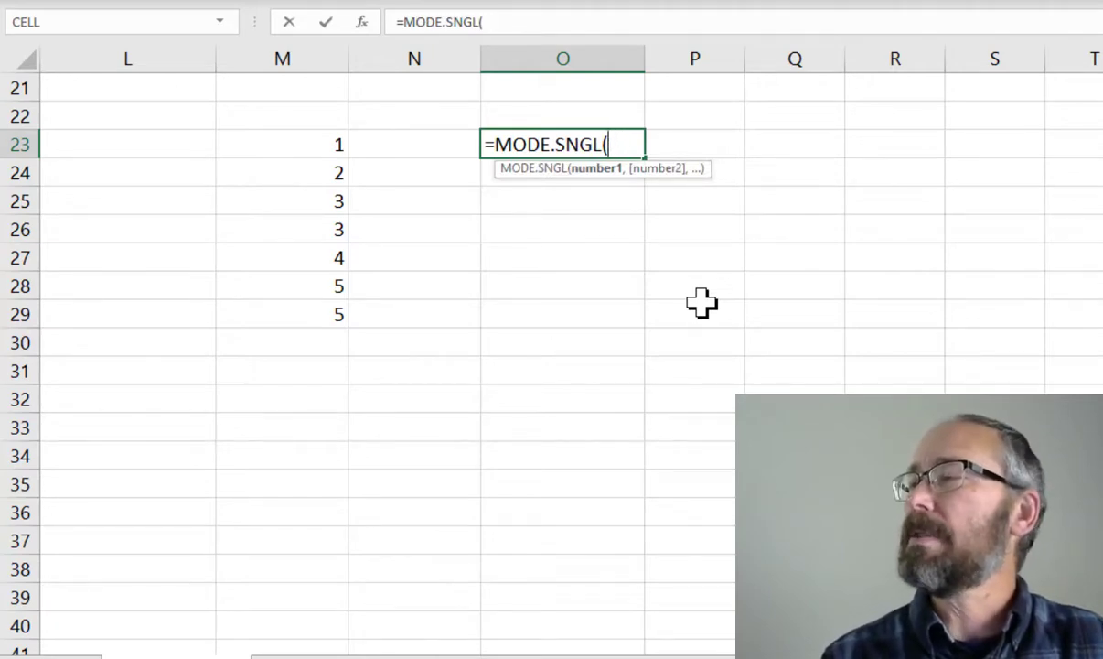
pyautogui.write('m23:')
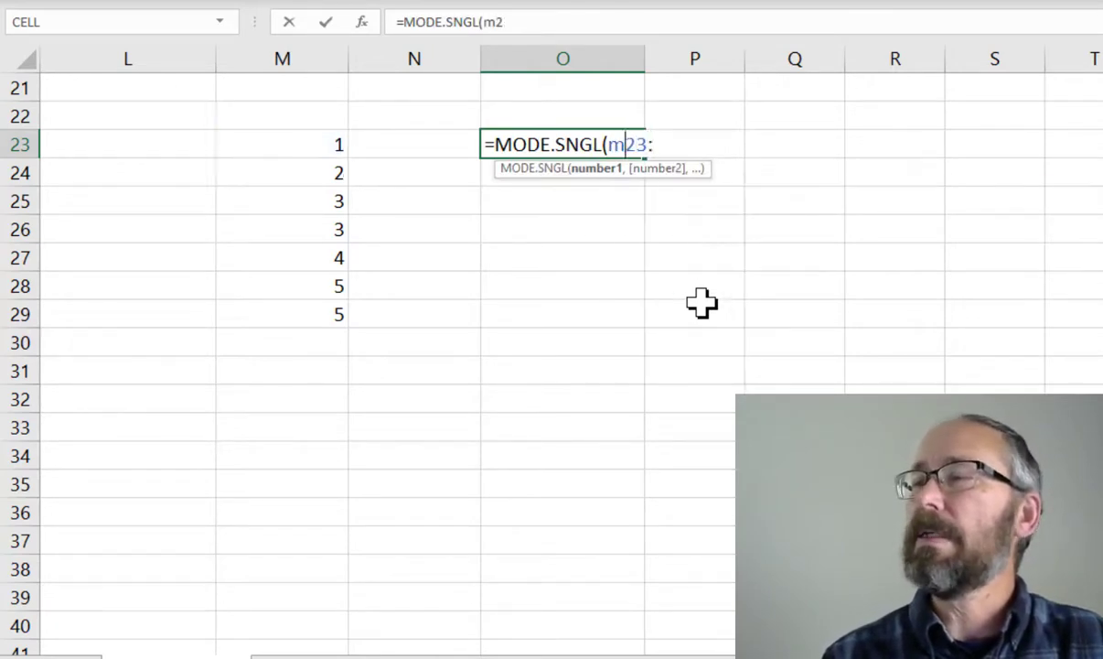
pyautogui.write('M29)')
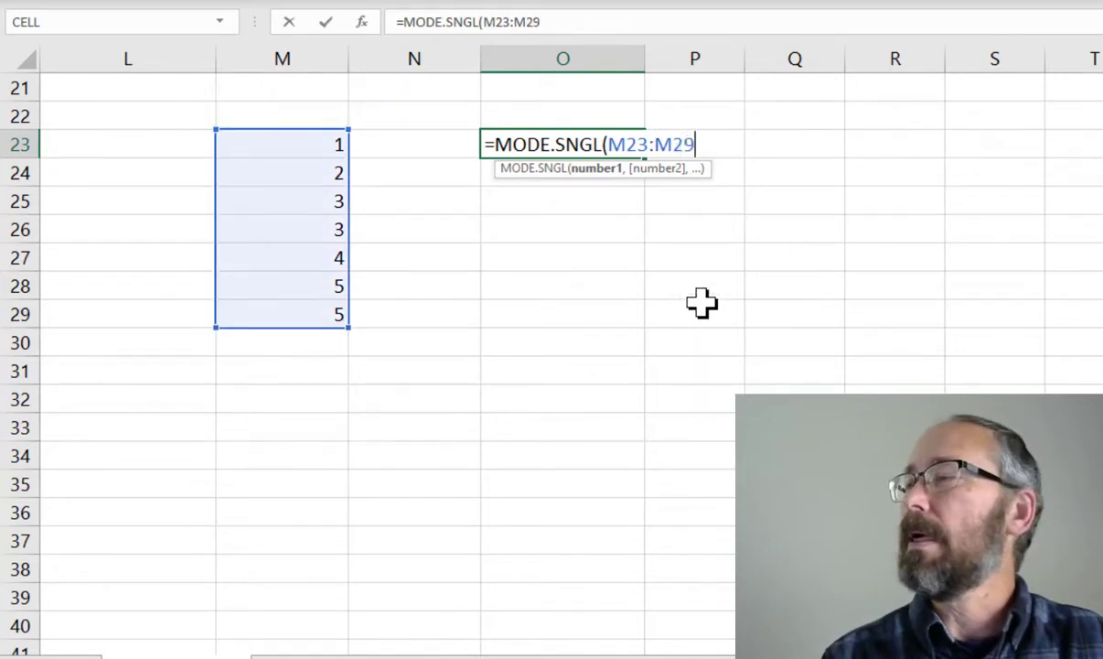
pyautogui.press('Return')
# Enter the sample values in reverse order 5, 5, 4, 3, 3, 2, 1 down column M from M31 to M37
pyautogui.press('Up')
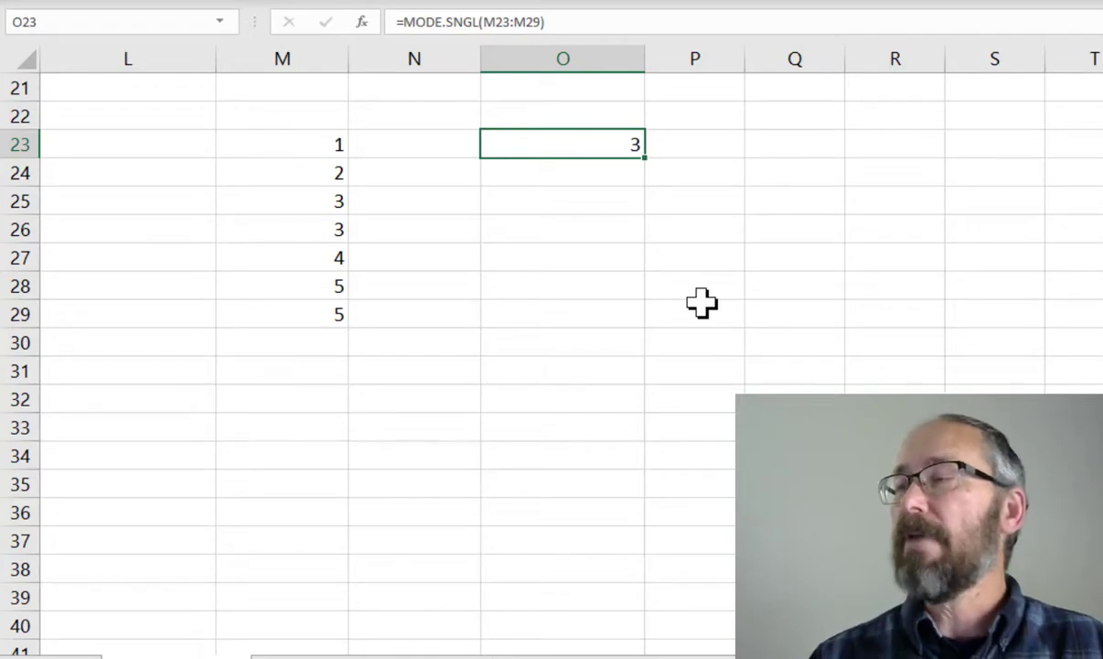
pyautogui.click(311, 150)
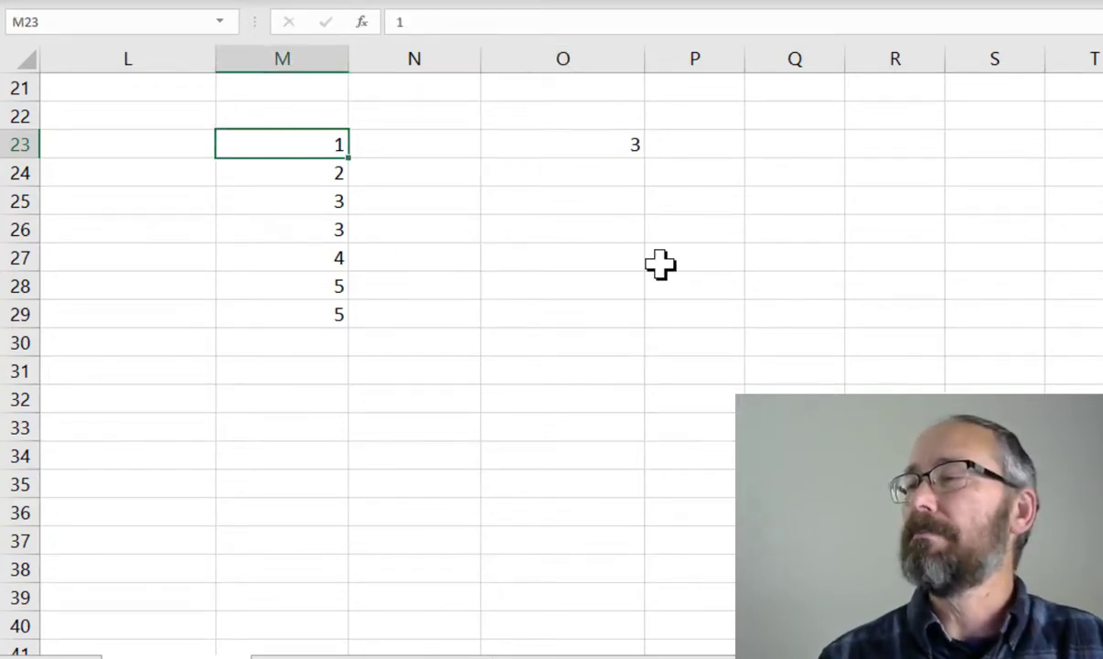
pyautogui.press('Down')
pyautogui.press('Down')
pyautogui.press('Down')
pyautogui.press('Down')
pyautogui.press('Down')
pyautogui.press('Down')
pyautogui.press('Down')
pyautogui.press('Down')
pyautogui.press('Down')
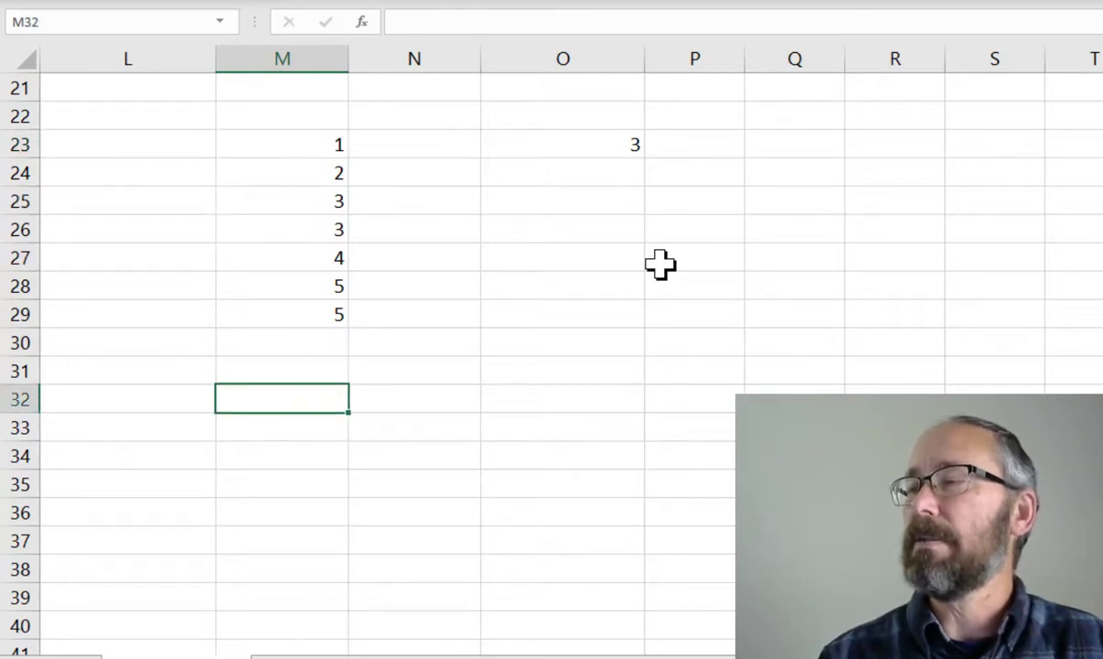
pyautogui.press('Up')
pyautogui.write('5')
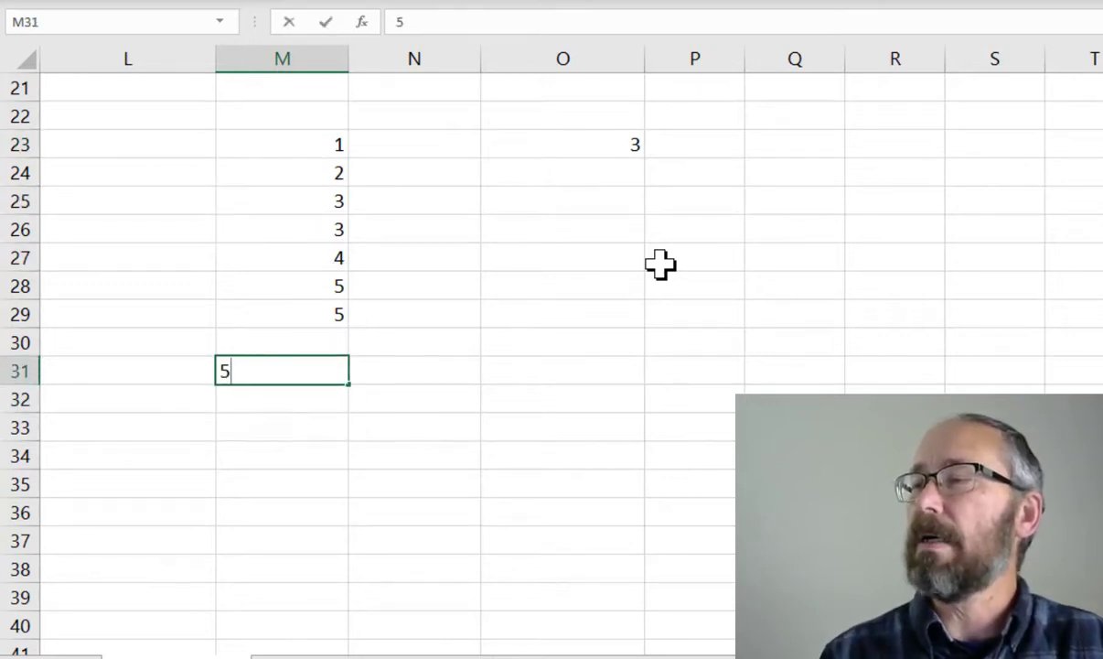
pyautogui.press('Return')
pyautogui.write('5')
pyautogui.press('Return')
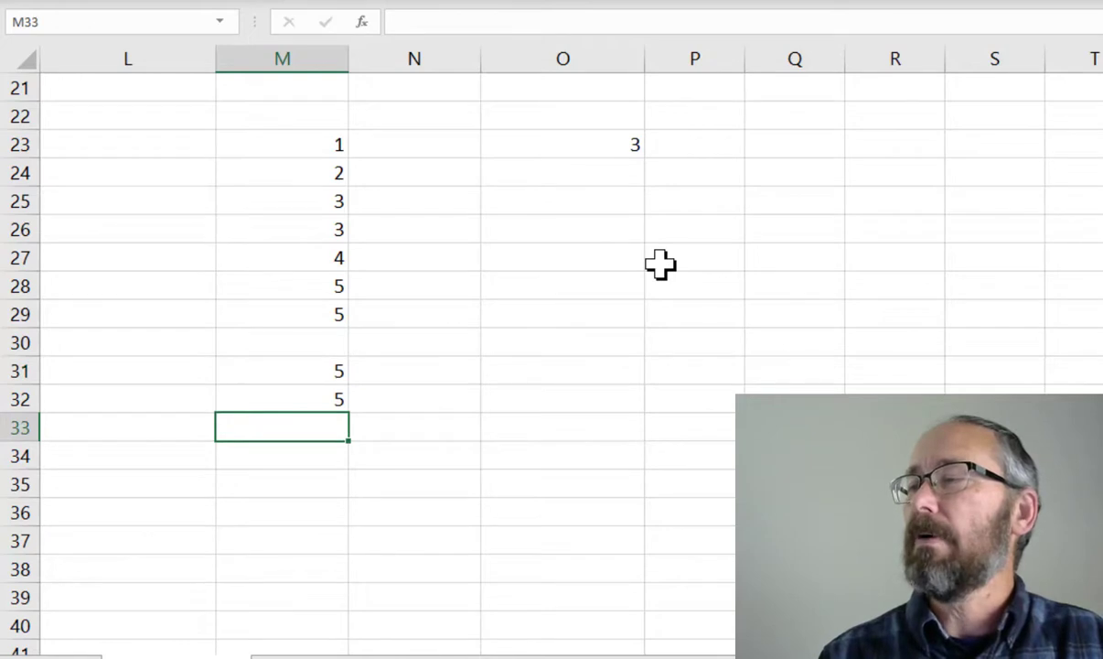
pyautogui.write('4')
pyautogui.press('Return')
pyautogui.write('3')
pyautogui.press('Return')
pyautogui.write('3')
pyautogui.press('Return')
pyautogui.write('2')
pyautogui.press('Return')
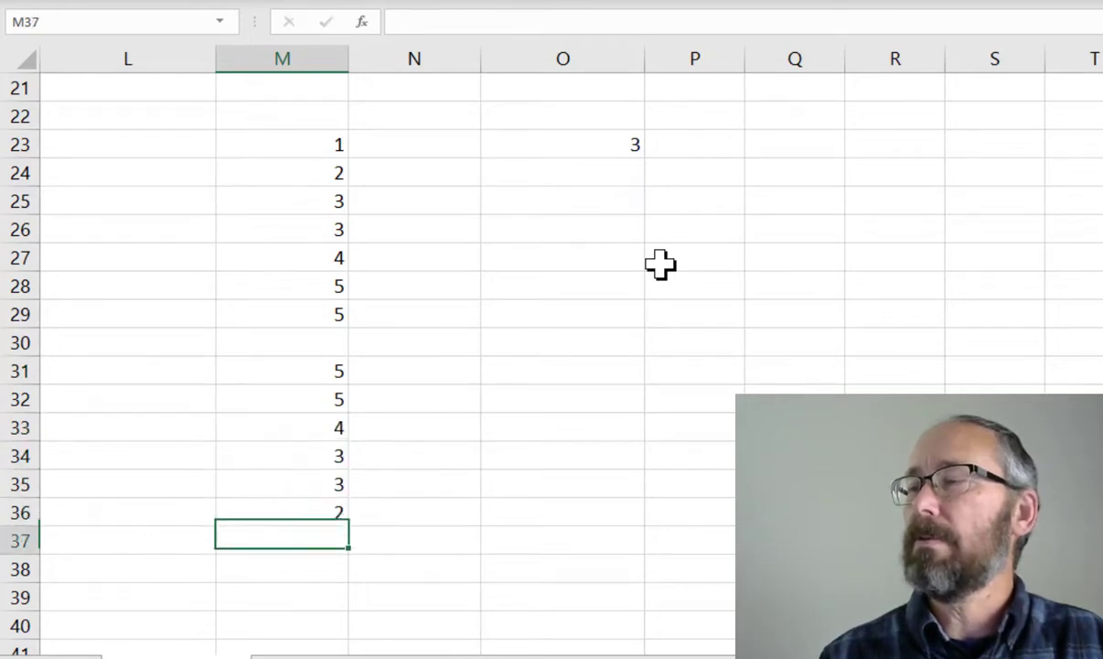
pyautogui.write('1')
pyautogui.hotkey('ctrl', 'Return')
# Enter the formula =MODE.SNGL(M31:M37) in O31 for the reversed sample
pyautogui.press('Up')
pyautogui.press('Up')
pyautogui.press('Up')
pyautogui.press('Up')
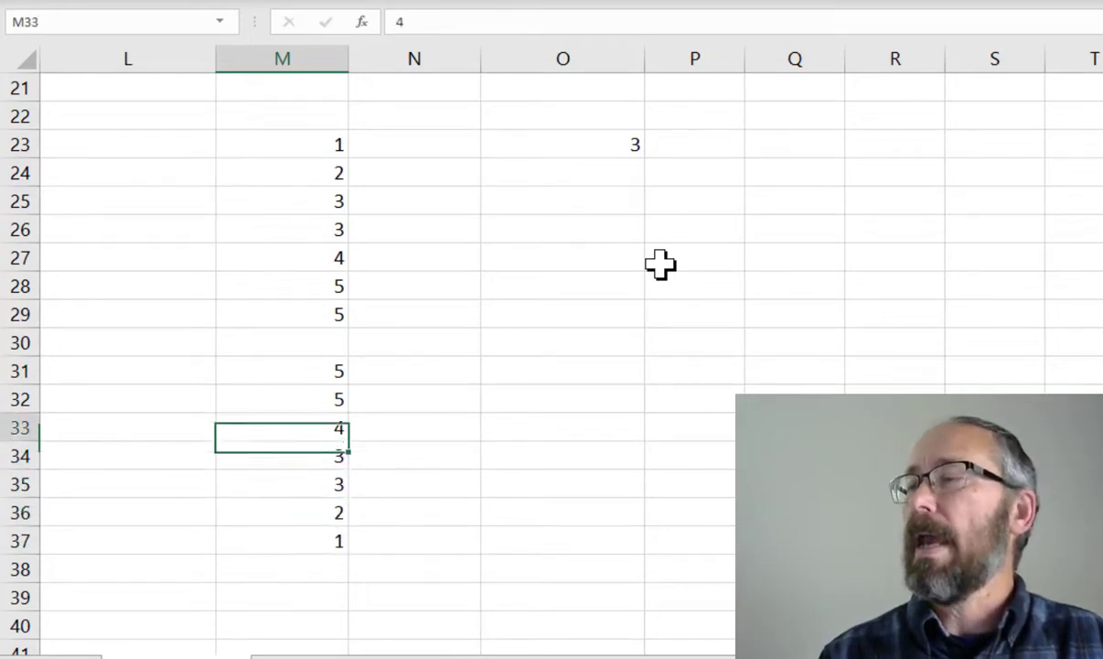
pyautogui.press('Up')
pyautogui.press('Up')
pyautogui.press('Right')
pyautogui.press('Right')
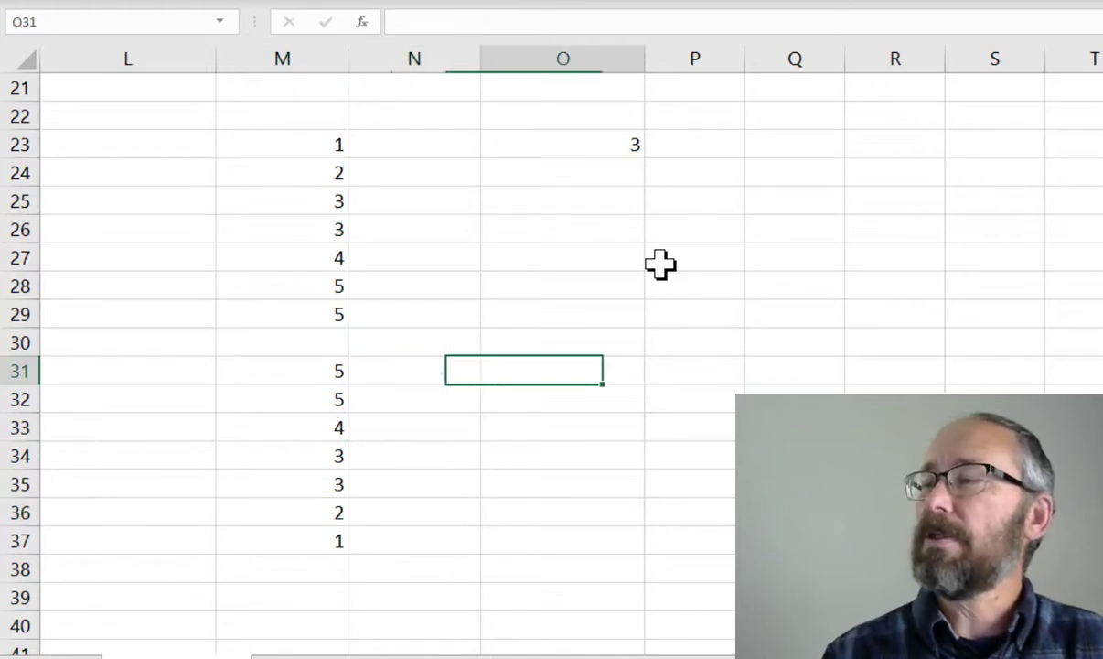
pyautogui.write('=mode')
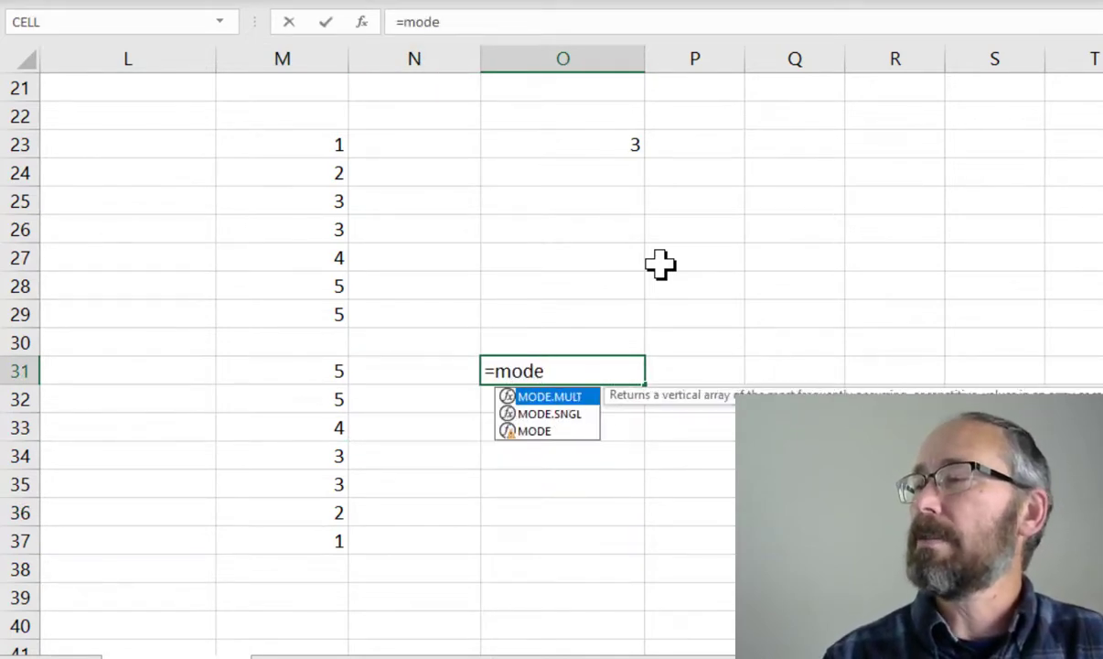
pyautogui.press('Down')
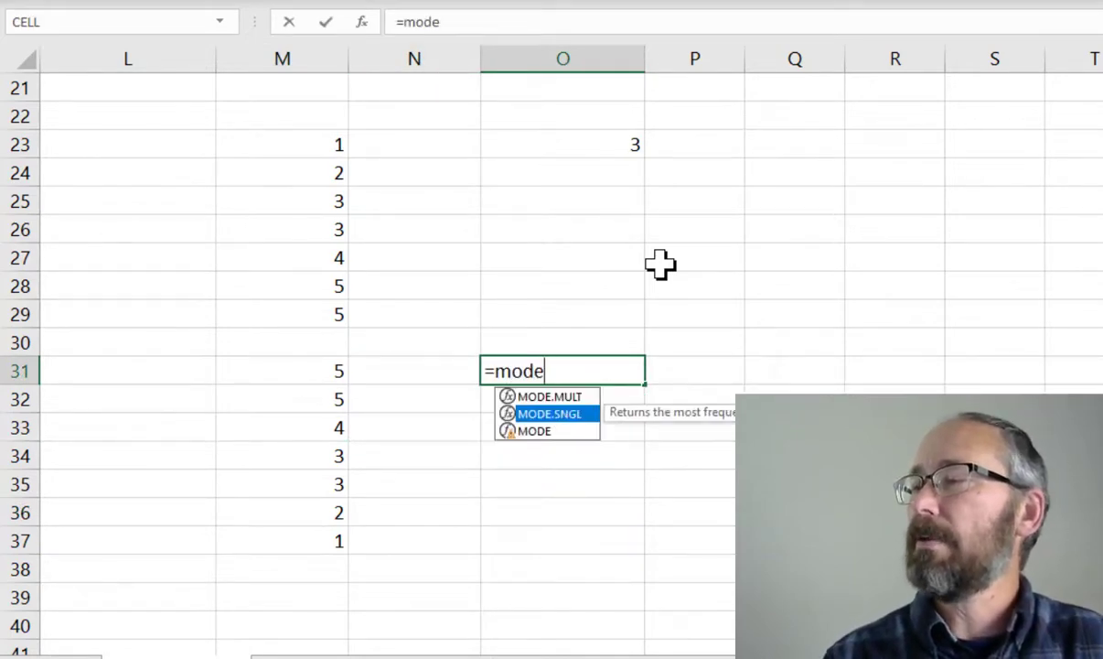
pyautogui.press('Tab')
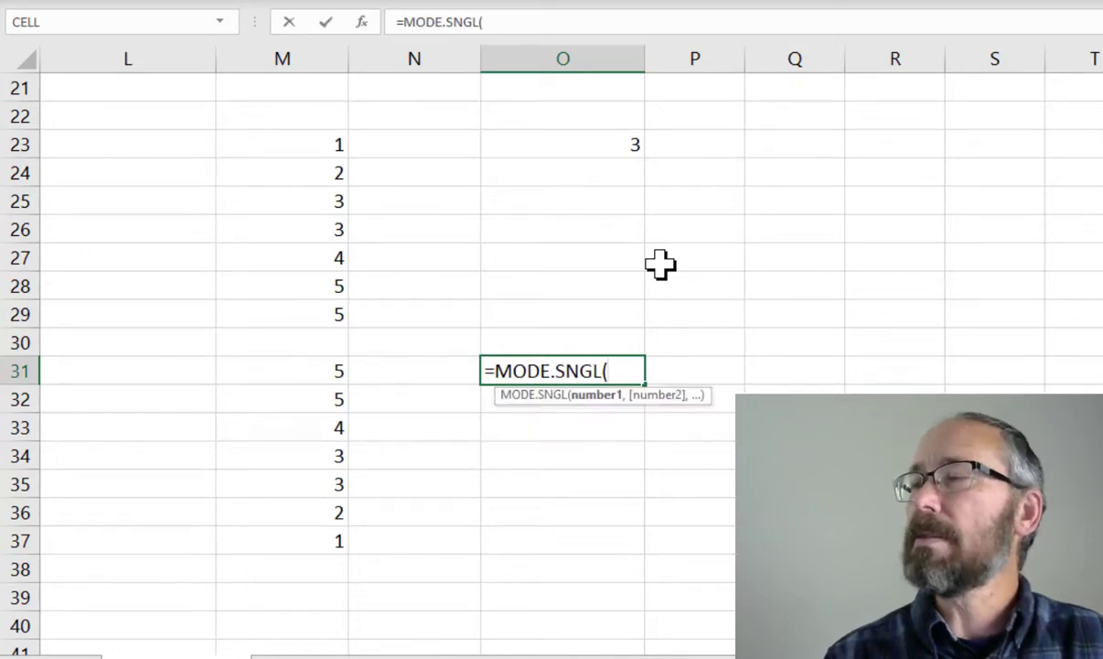
pyautogui.write('M31:')
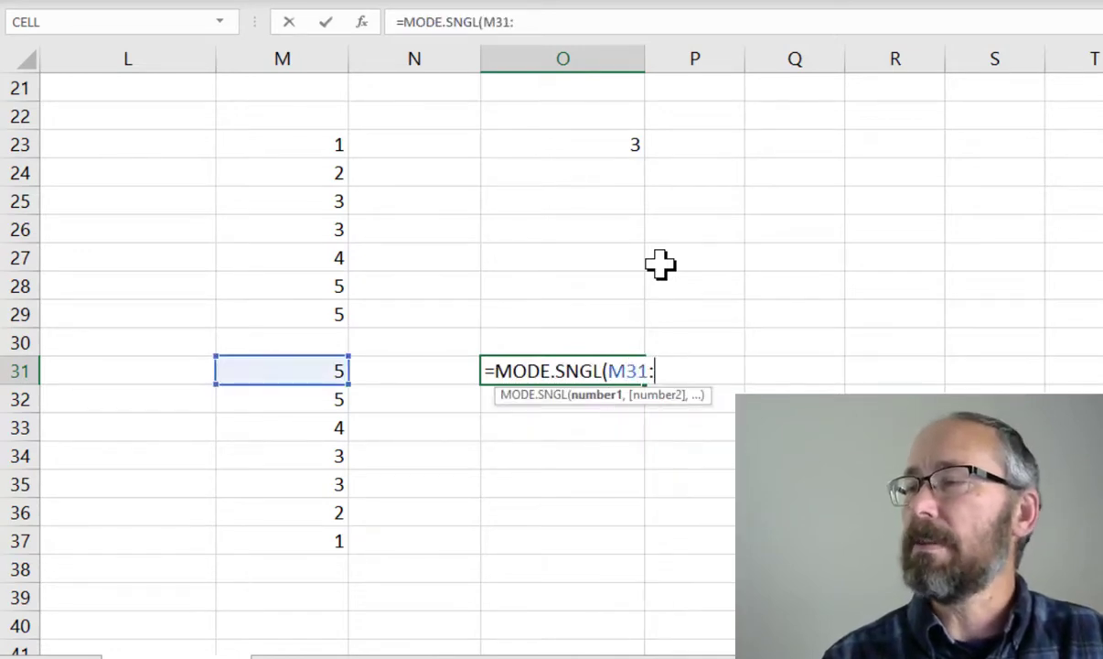
pyautogui.write('m37)')
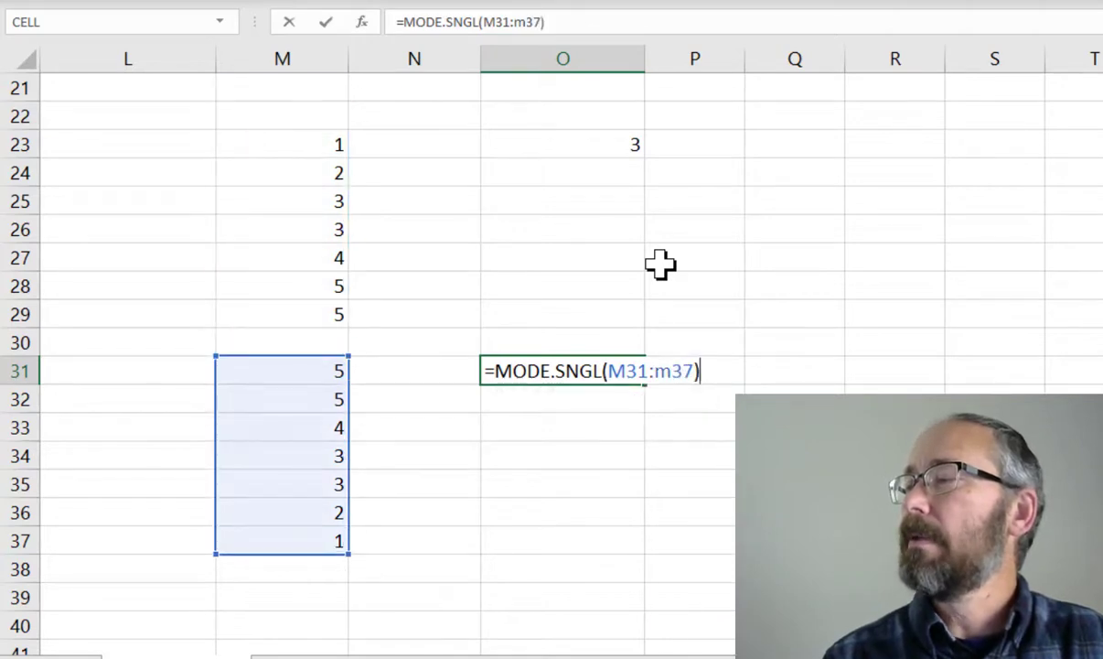
pyautogui.press('Return')
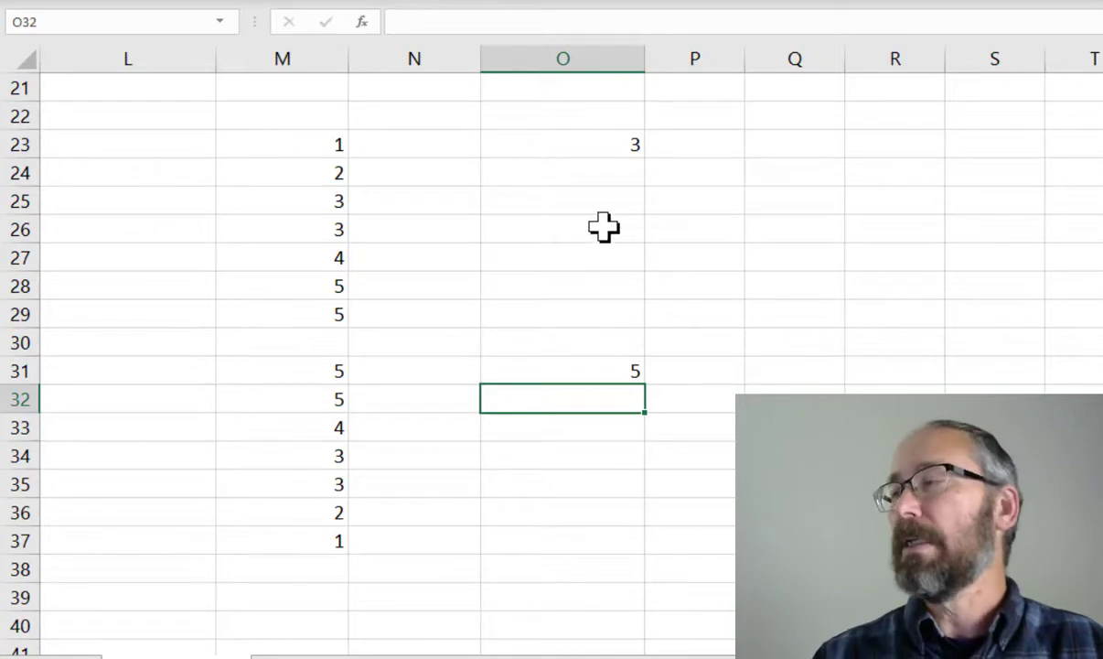
# Enter the formula =MODE.MULT(M23:M29) in O25 to return every mode of the first sample
pyautogui.click(582, 207)
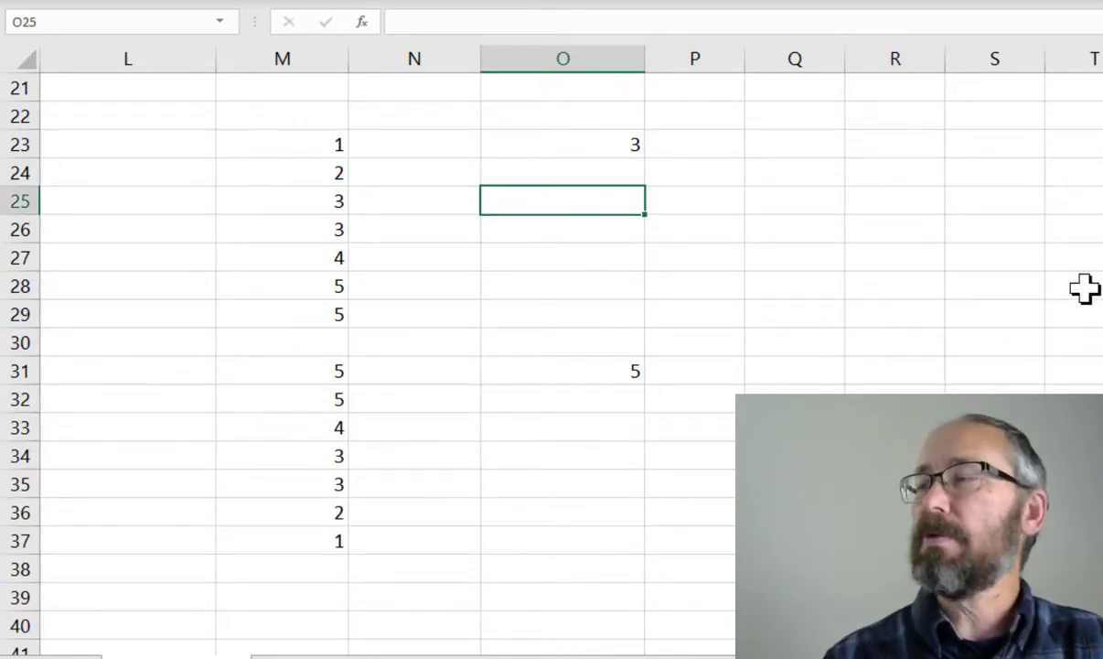
pyautogui.write('=mode.')
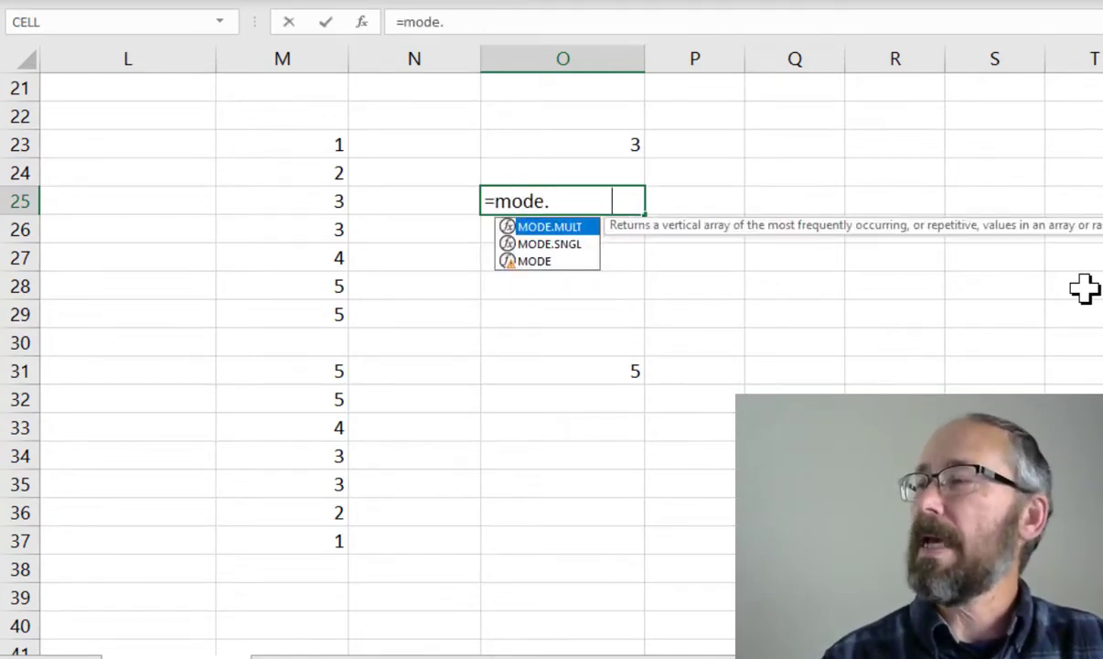
pyautogui.press('Tab')
pyautogui.write('m')
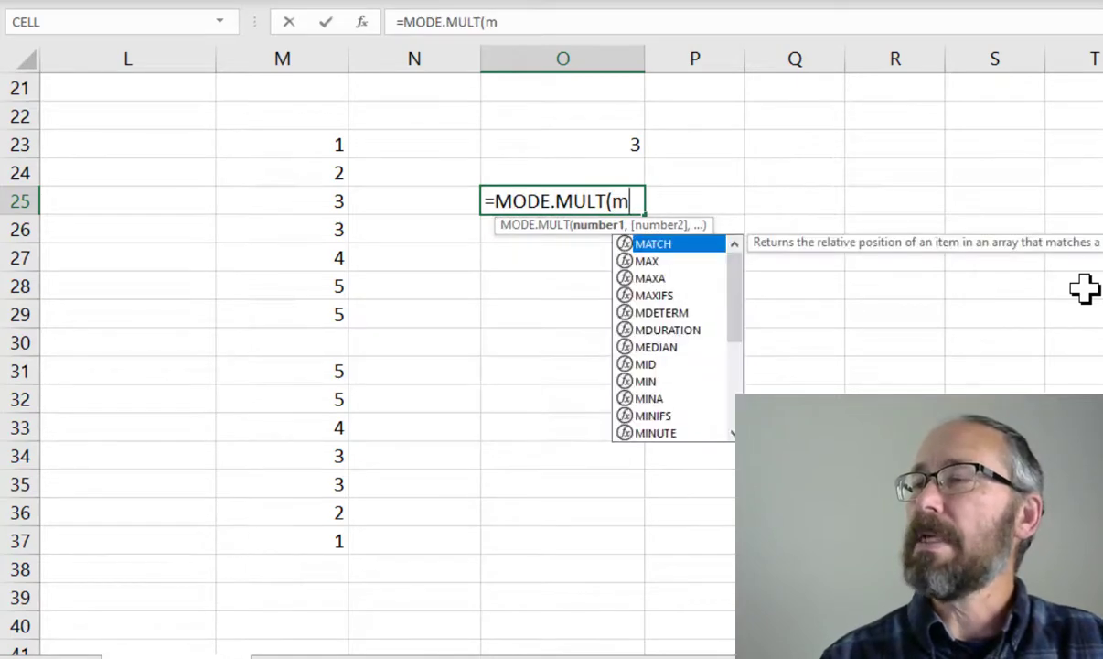
pyautogui.write('23:m29)')
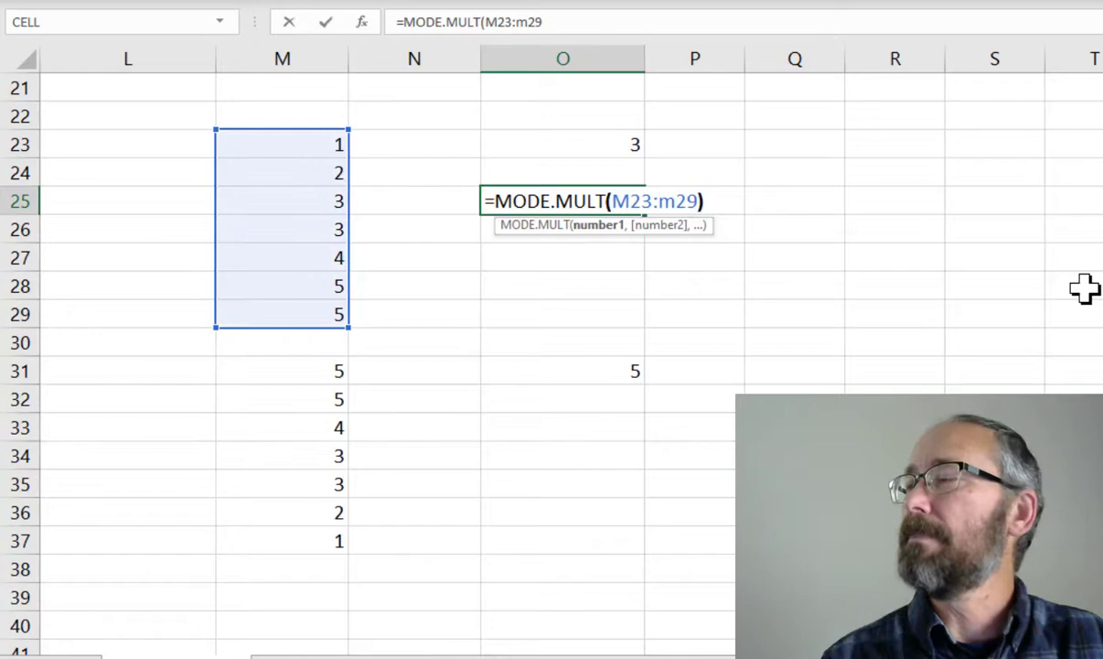
pyautogui.press('Return')
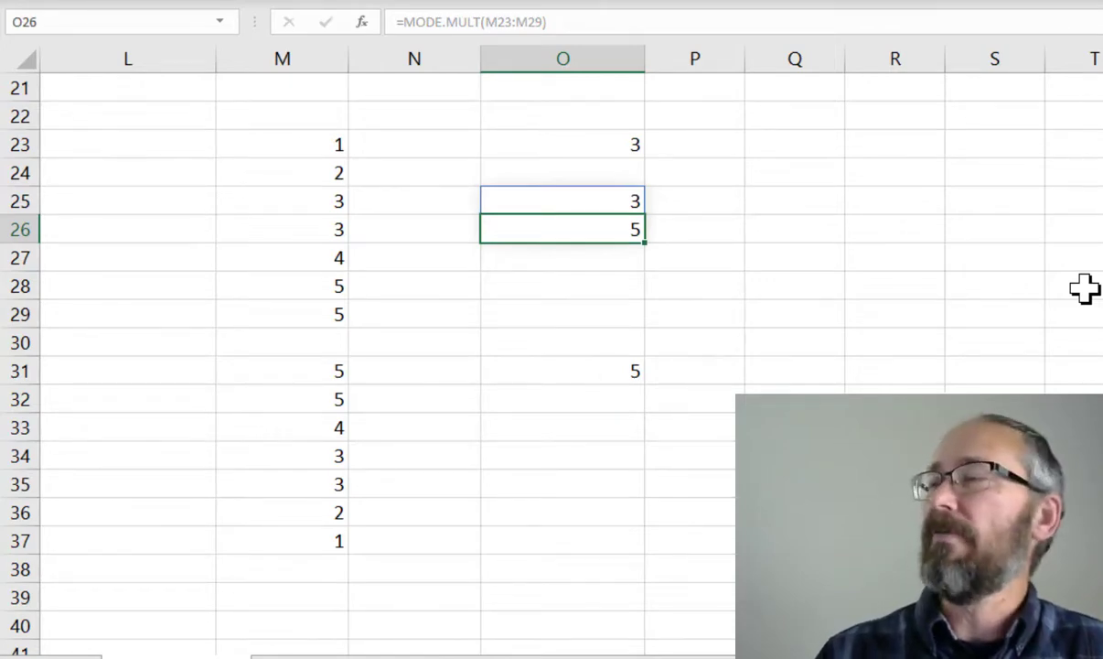
# Inspect the MODE.MULT results spilled into O25 and O26
pyautogui.click(687, 237)
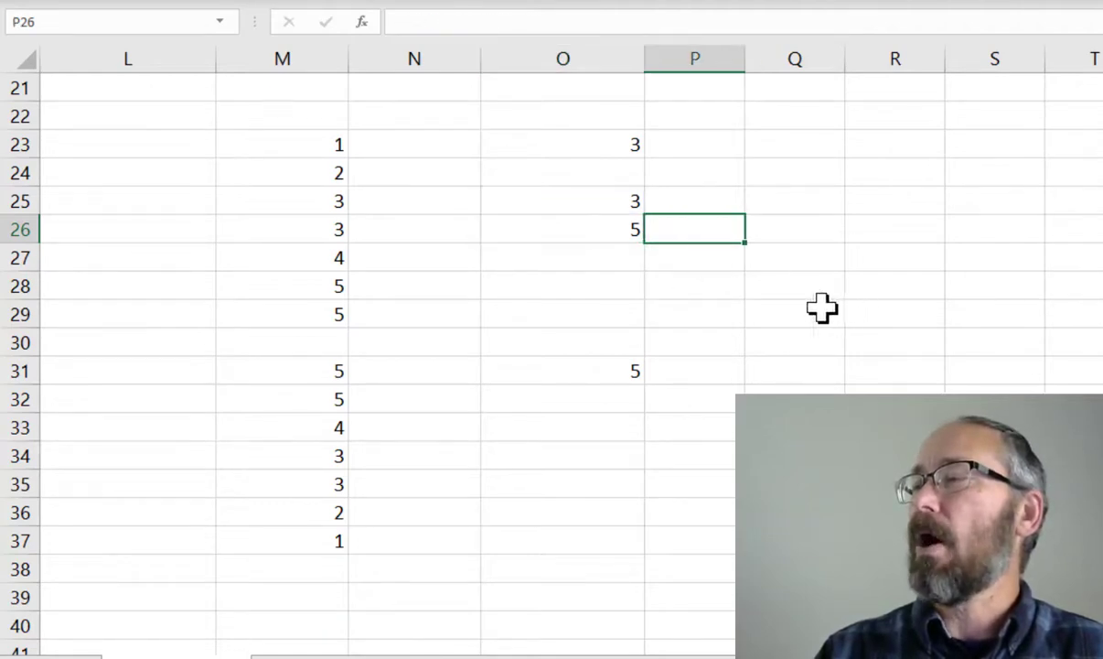
pyautogui.click(576, 203)
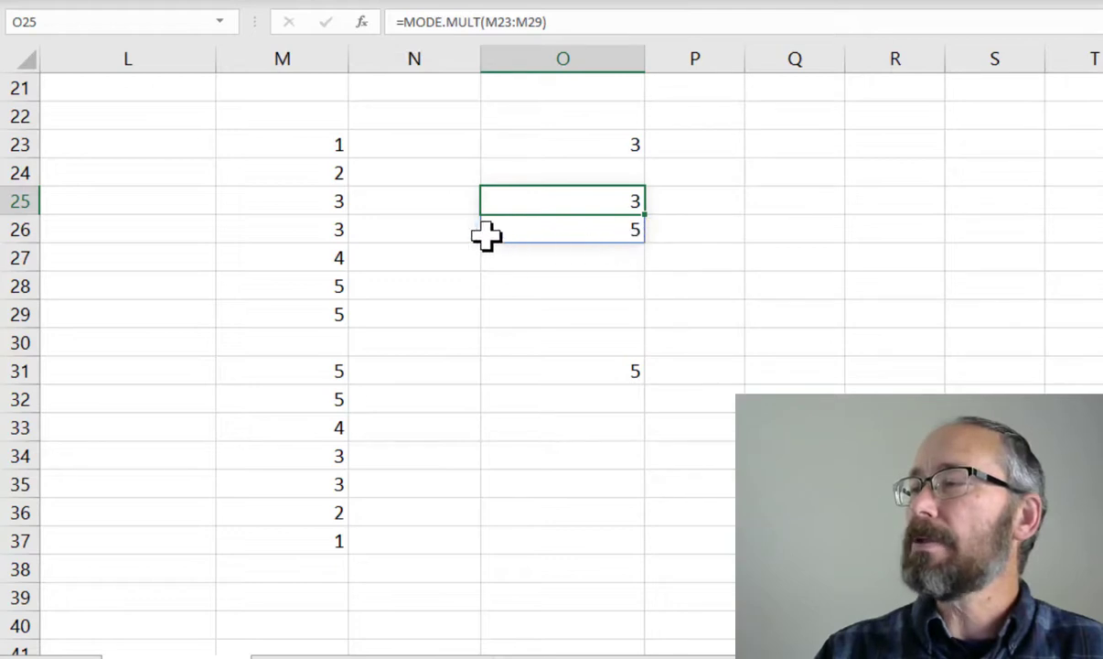
pyautogui.click(600, 232)
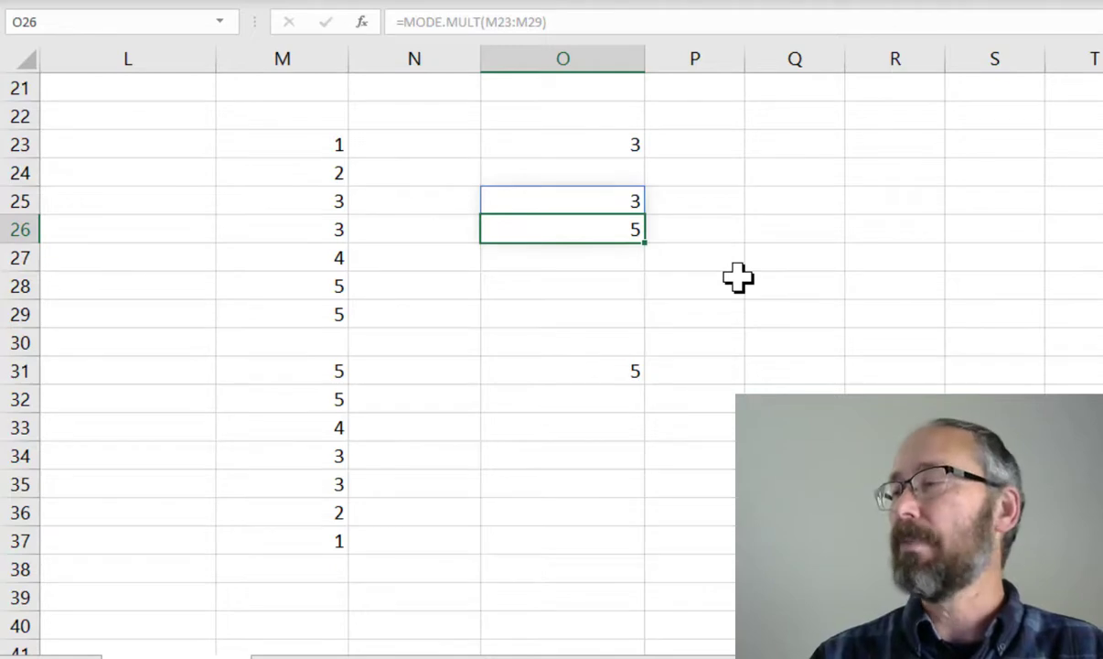
# Enter the formula =MODE.MULT(M31:M37) in O33 to return every mode of the reversed sample
pyautogui.click(588, 424)
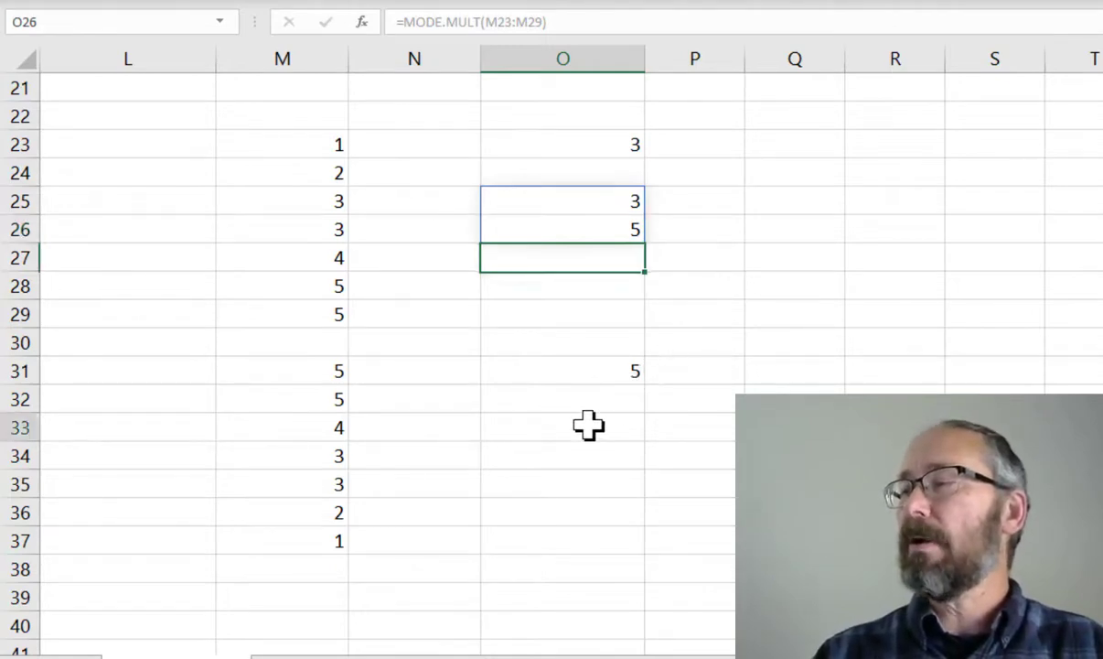
pyautogui.write('=multi')
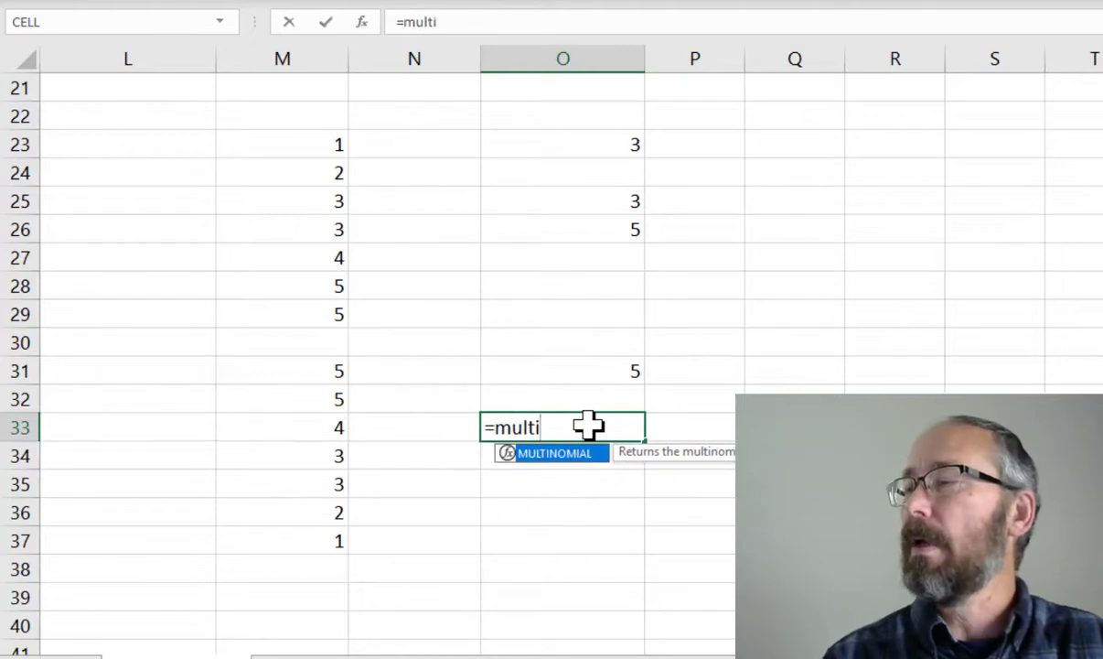
pyautogui.press('BackSpace')
pyautogui.press('BackSpace')
pyautogui.press('BackSpace')
pyautogui.press('BackSpace')
pyautogui.write('ode.')
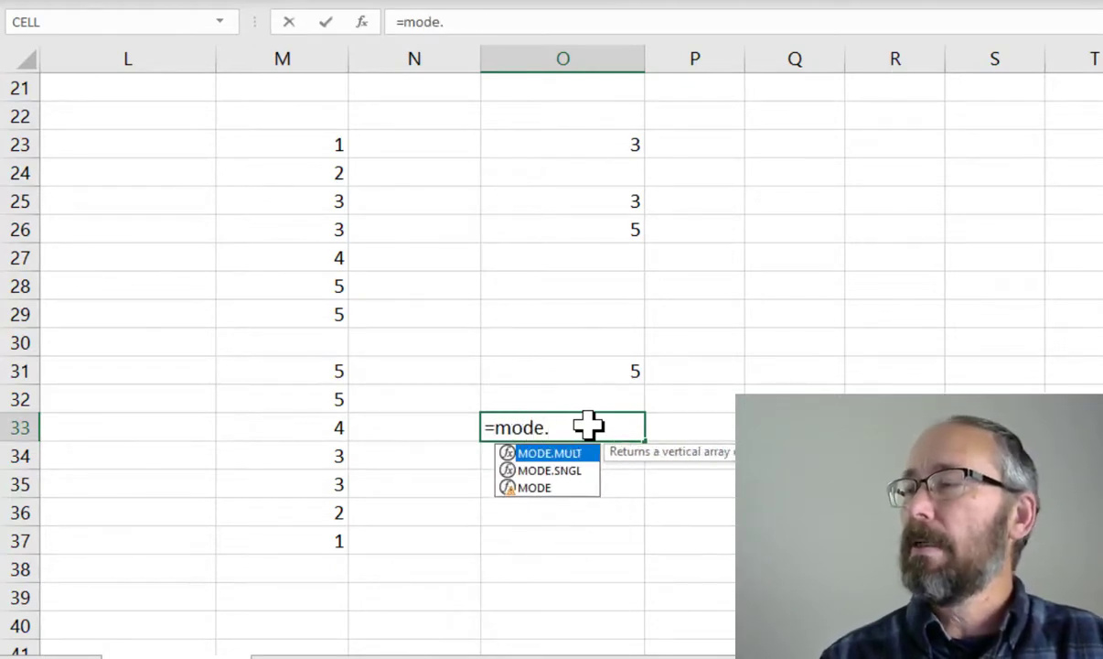
pyautogui.press('Tab')
pyautogui.write('M')
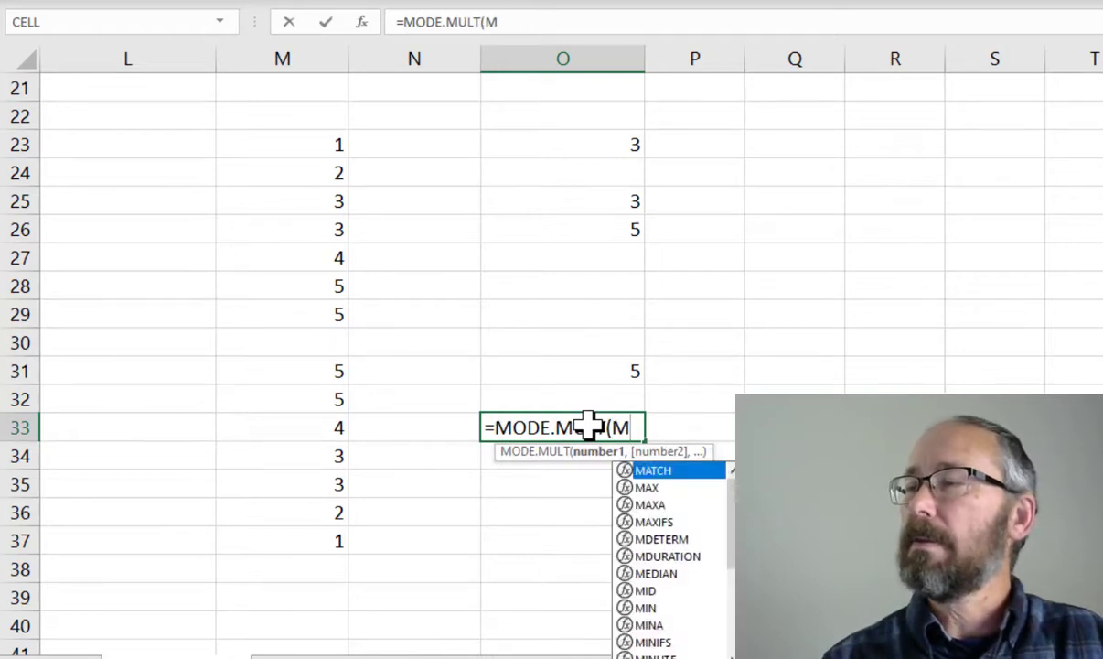
pyautogui.write('31:M37')
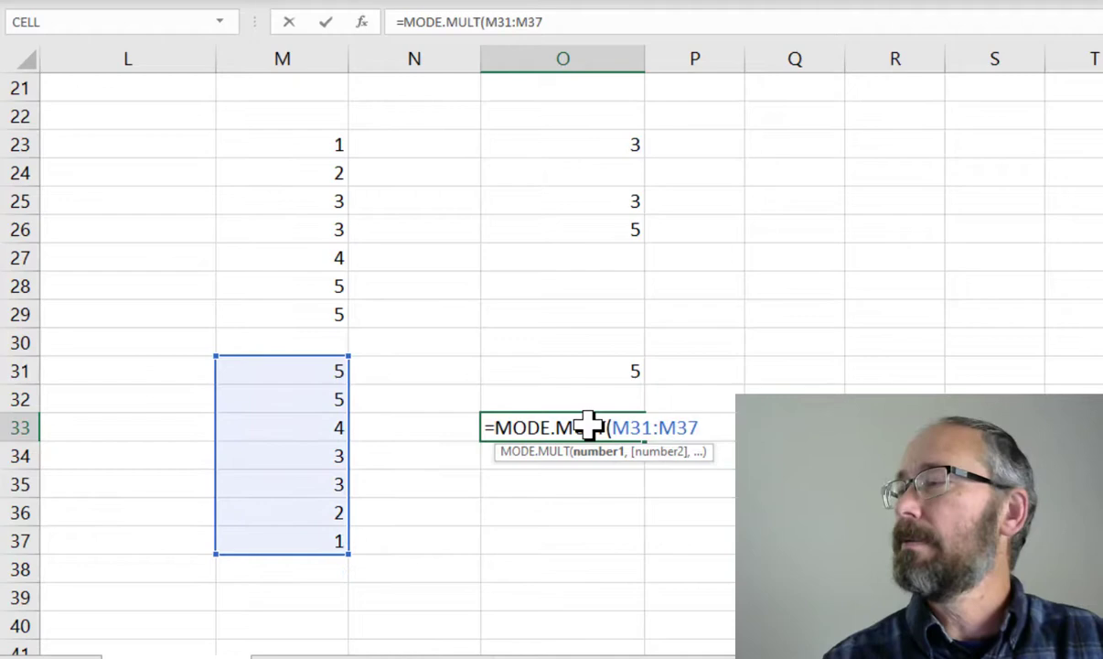
pyautogui.press('Return')
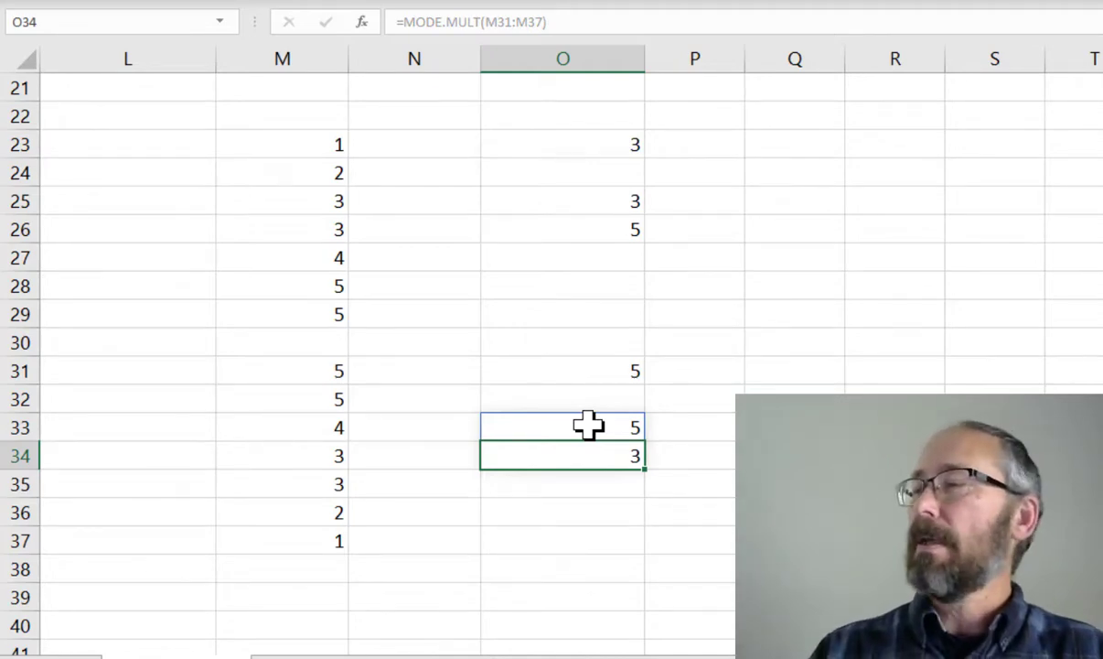
# Change the Mode formula in N9 from MODE.SNGL to =MODE.MULT(J2:J888)
pyautogui.scroll(6, 588, 424)
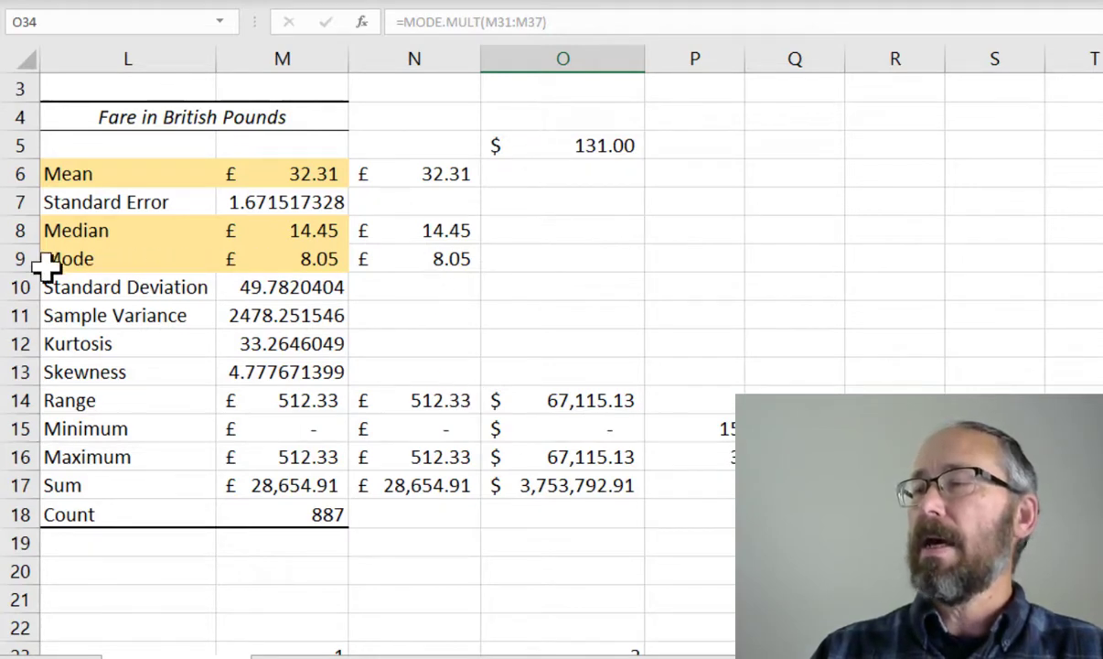
pyautogui.click(385, 258)
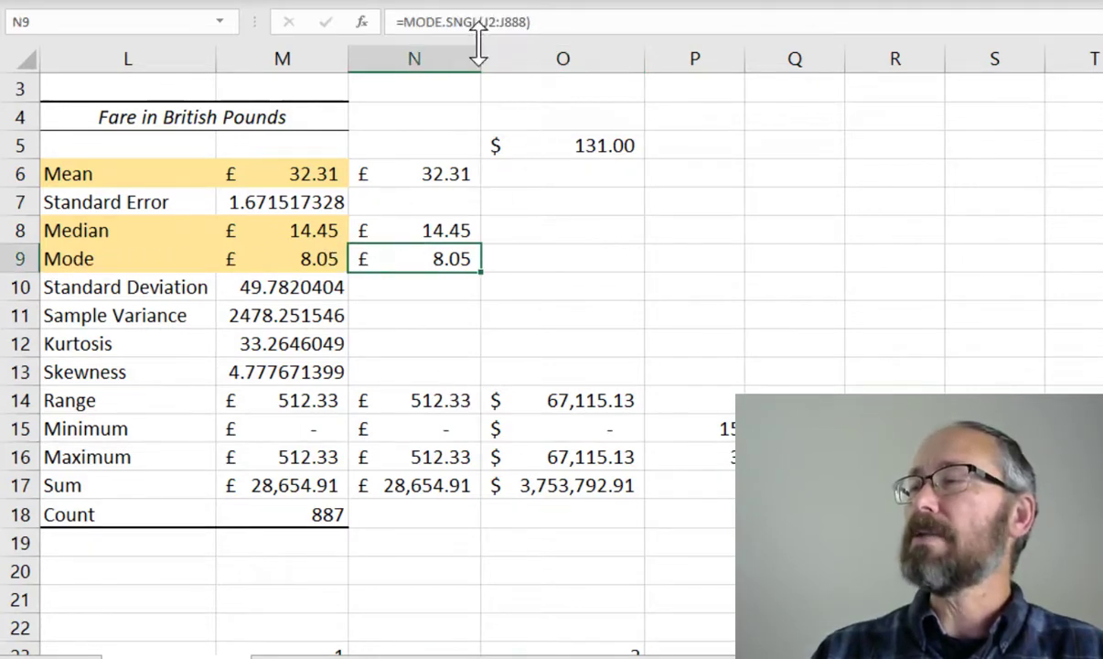
pyautogui.click(477, 20)
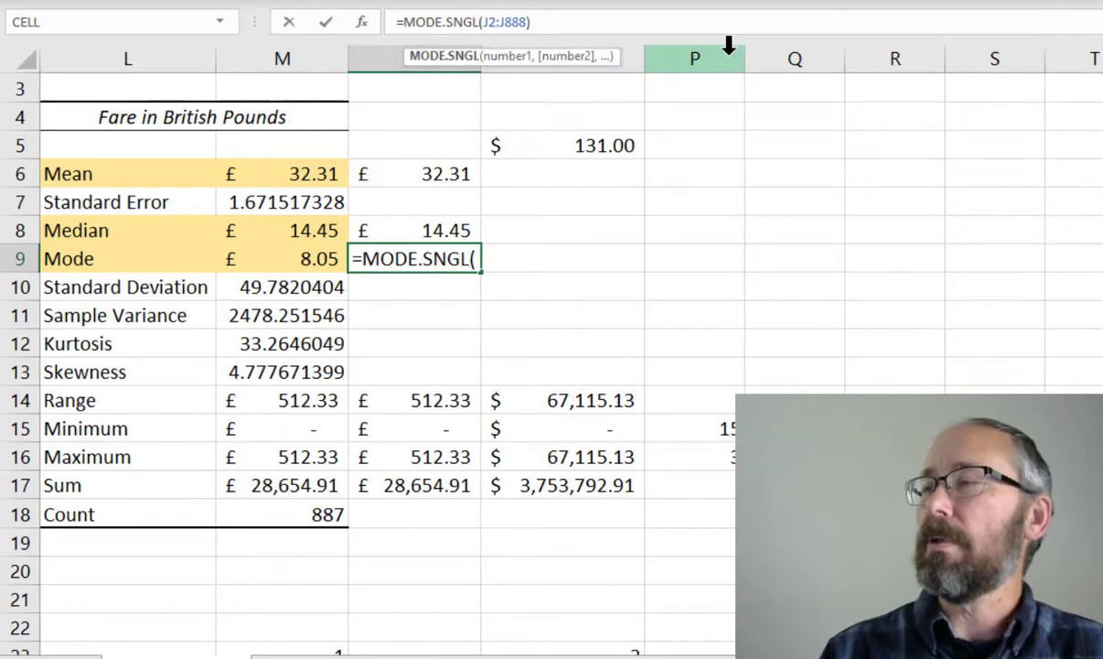
pyautogui.press('BackSpace')
pyautogui.press('BackSpace')
pyautogui.press('BackSpace')
pyautogui.press('BackSpace')
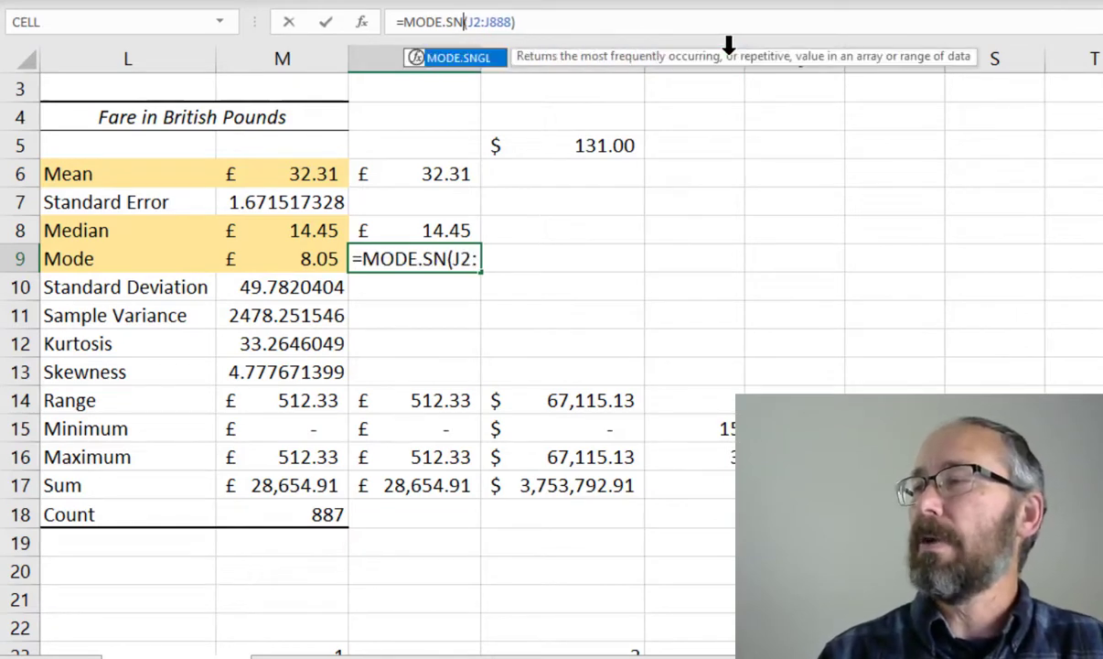
pyautogui.write('n')
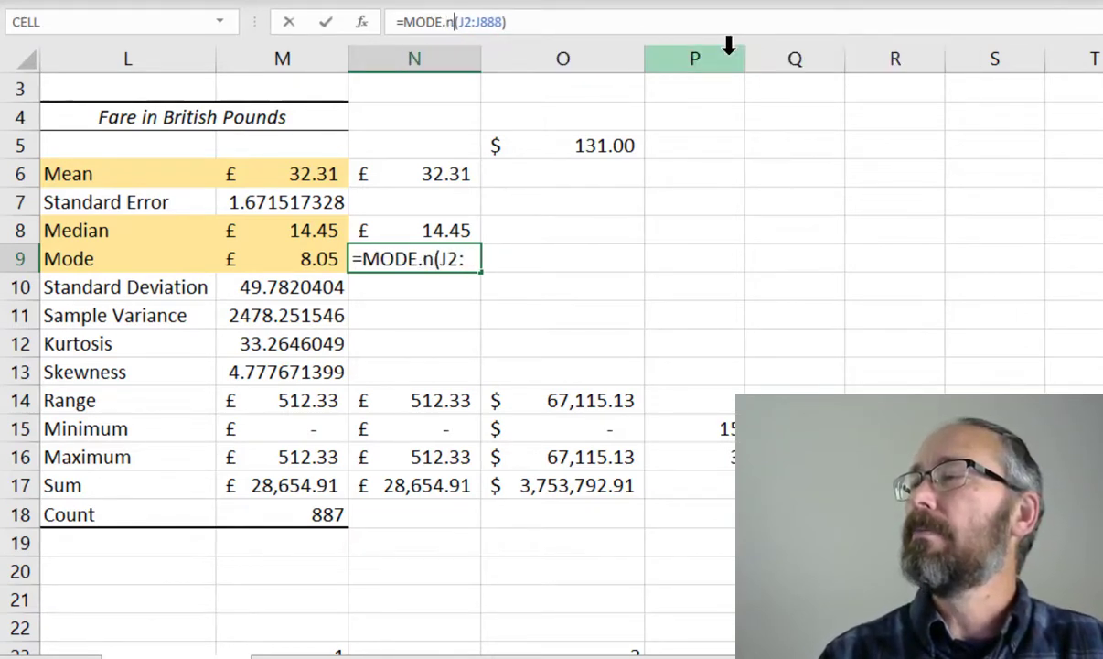
pyautogui.press('BackSpace')
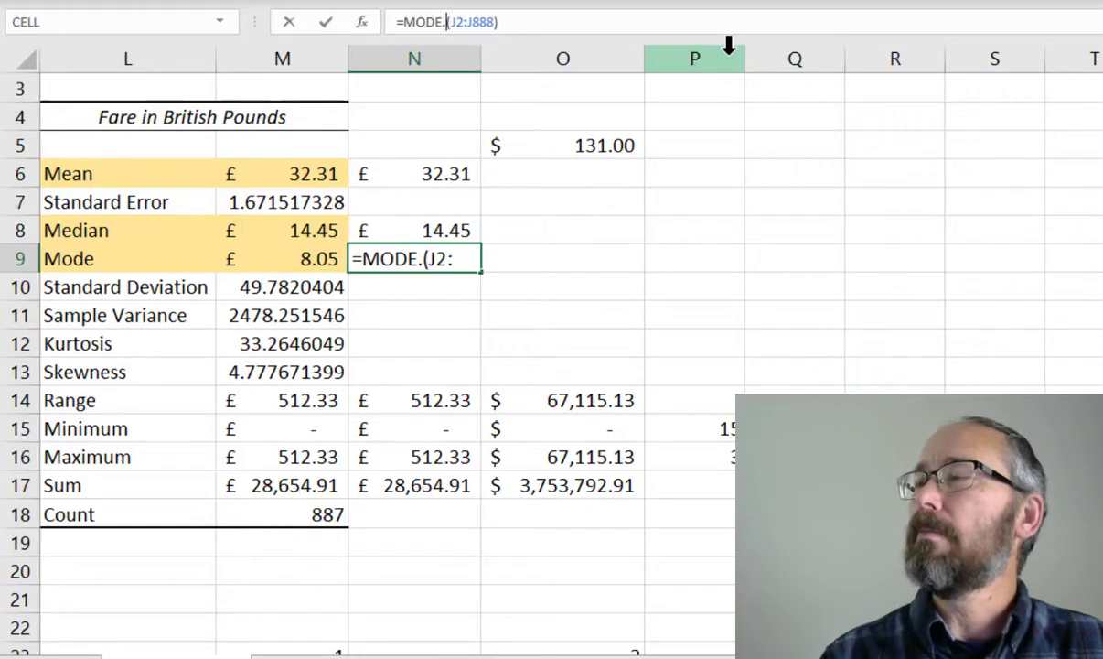
pyautogui.write('m')
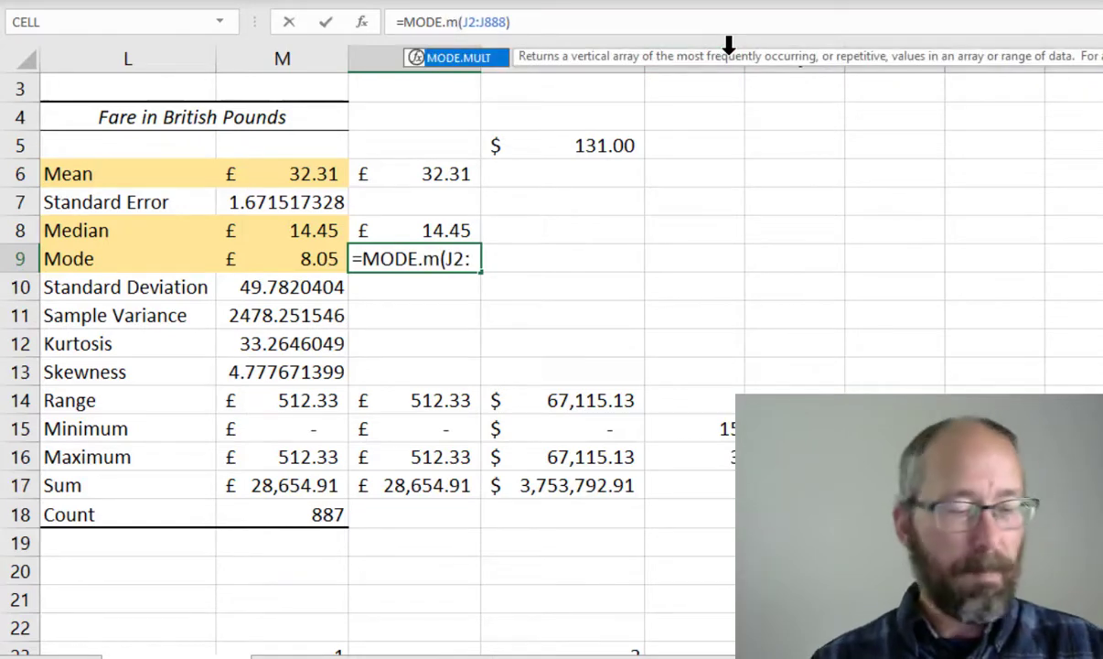
pyautogui.press('Tab')
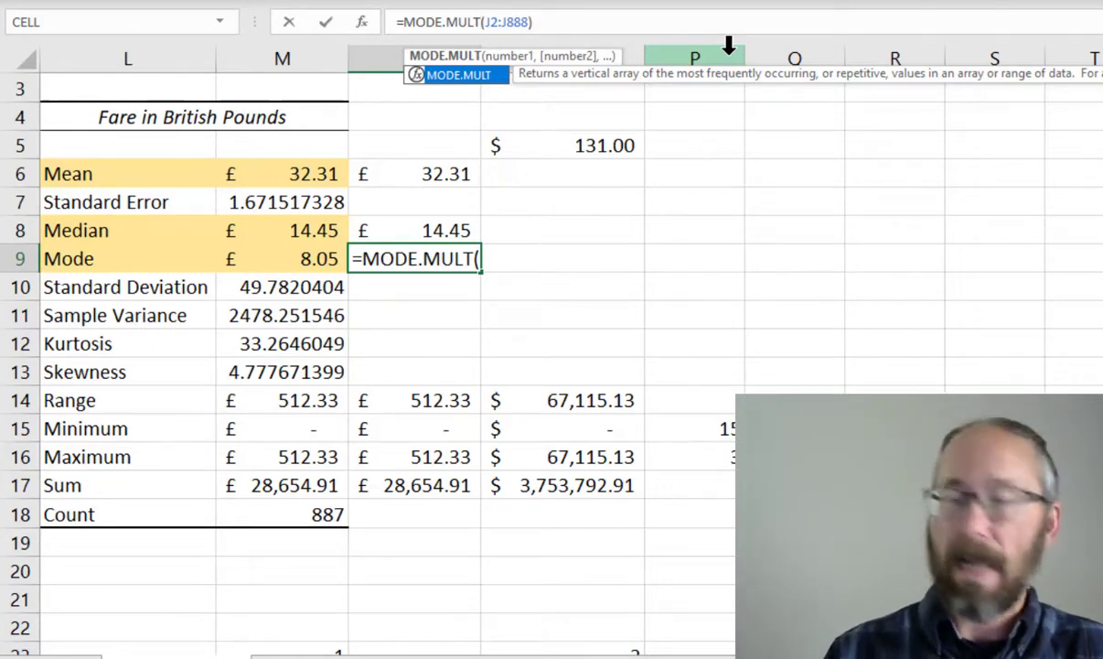
pyautogui.press('End')
pyautogui.press('Return')
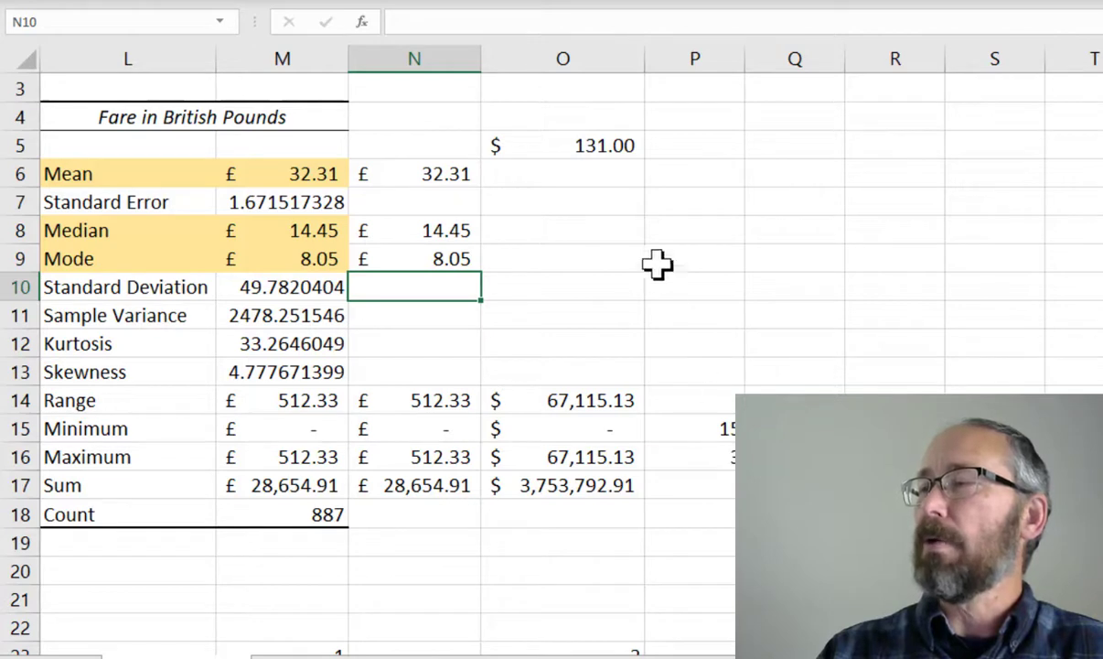
# Copy the dollar conversion formula from O14 into O6, O8 and O9 for mean, median and mode
pyautogui.click(615, 398)
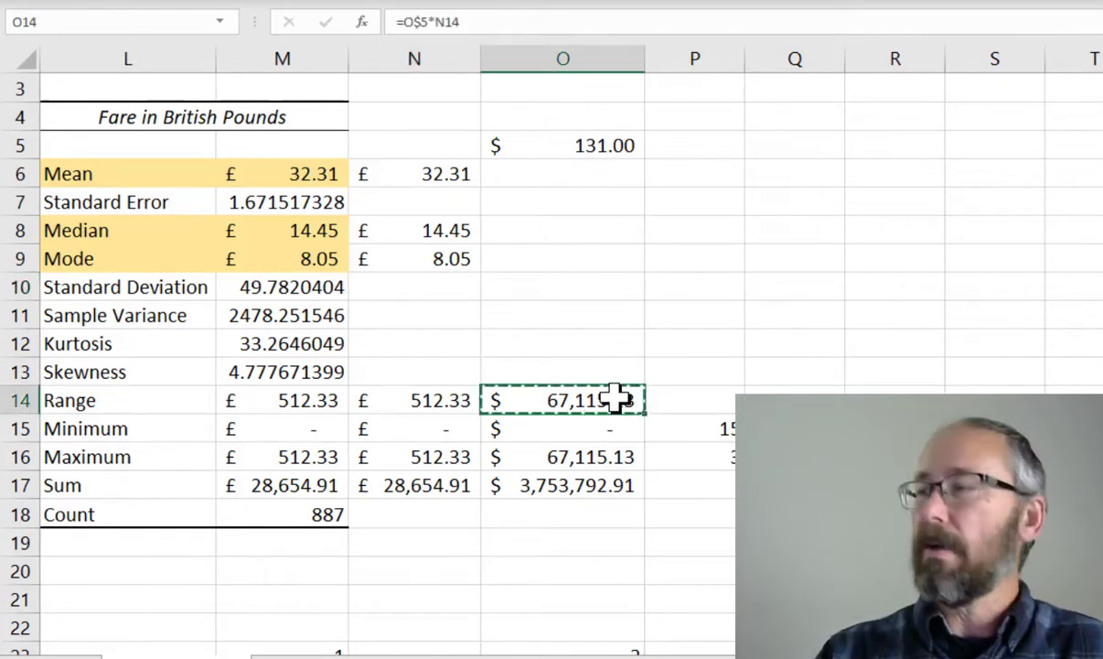
pyautogui.click(589, 173)
pyautogui.write('4,232.01')
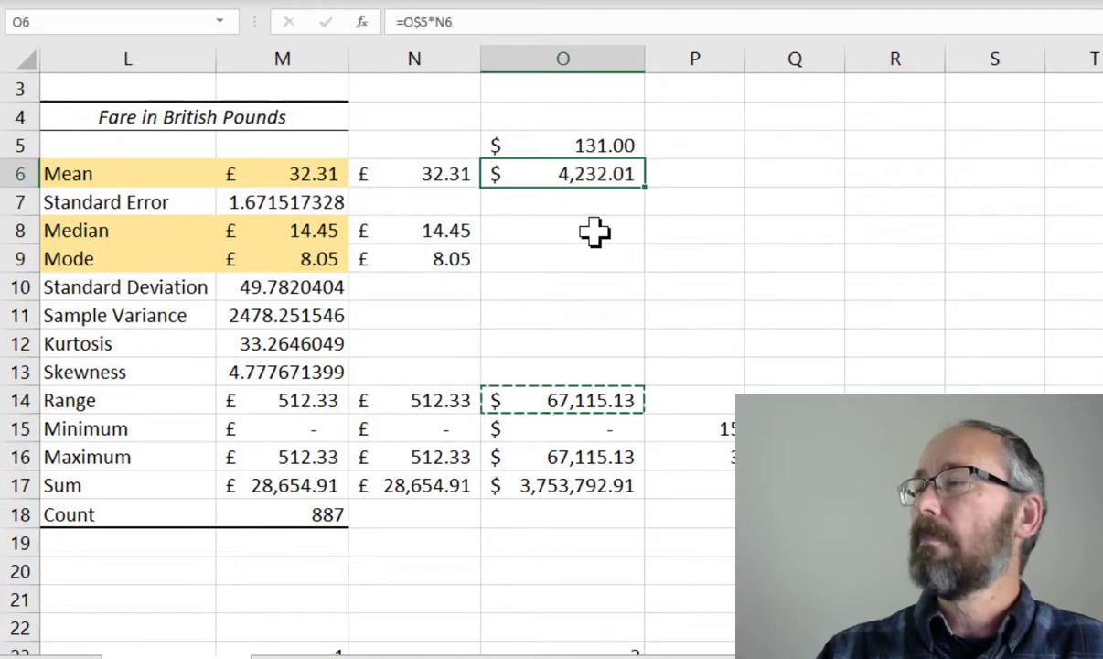
pyautogui.click(595, 232)
pyautogui.hotkey('ctrl', 'v')
pyautogui.click(569, 263)
pyautogui.hotkey('ctrl', 'v')
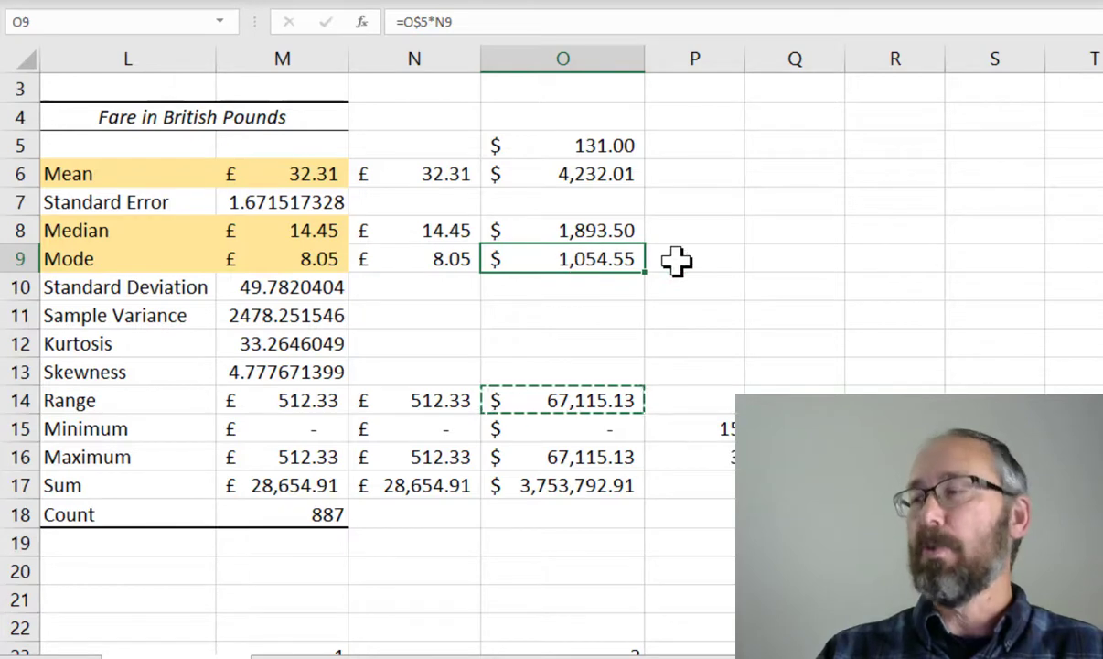
# Copy the COUNTIF formulas from P15:R15 into P8:R8 and fill them down to row 9
pyautogui.click(688, 426)
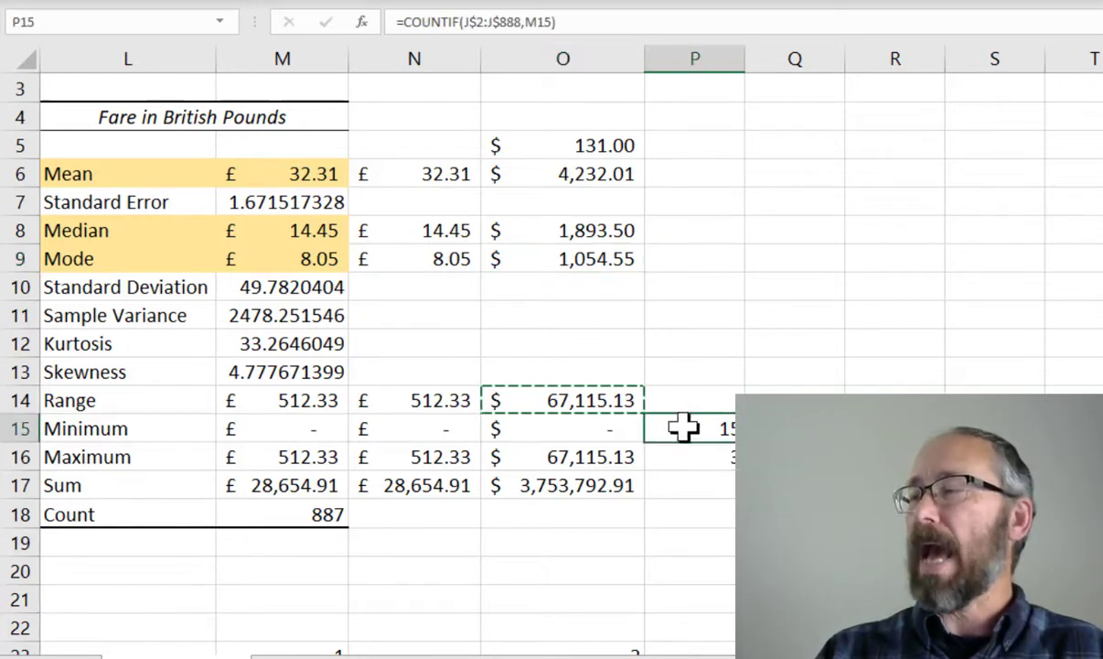
pyautogui.moveTo(682, 428); pyautogui.dragTo(895, 428)
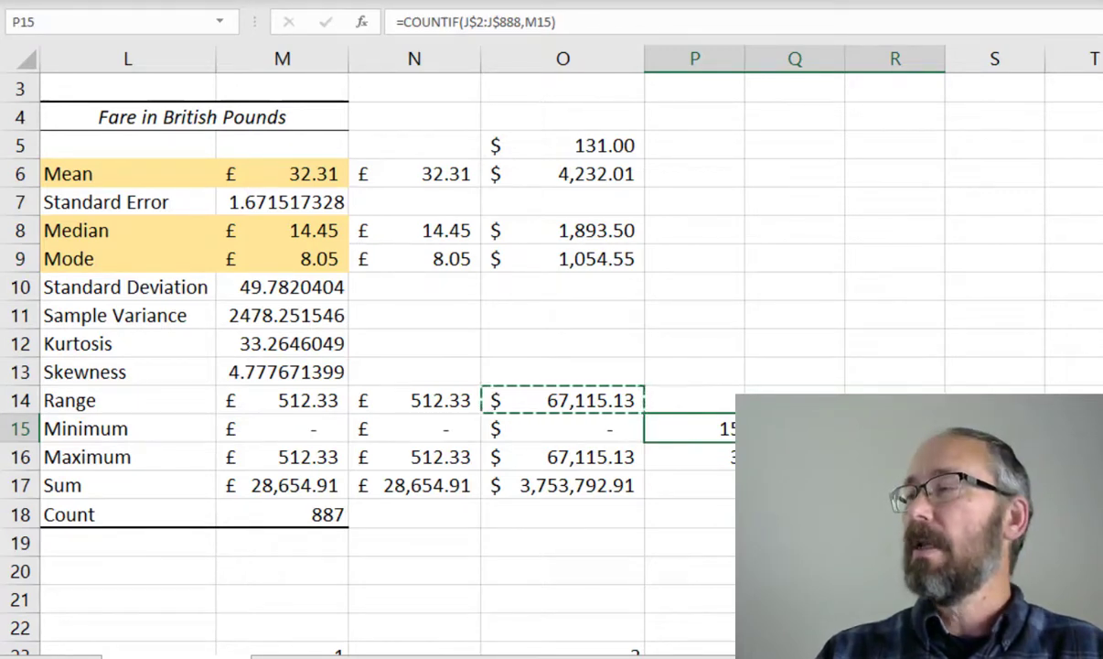
pyautogui.hotkey('ctrl', 'c')
pyautogui.click(689, 228)
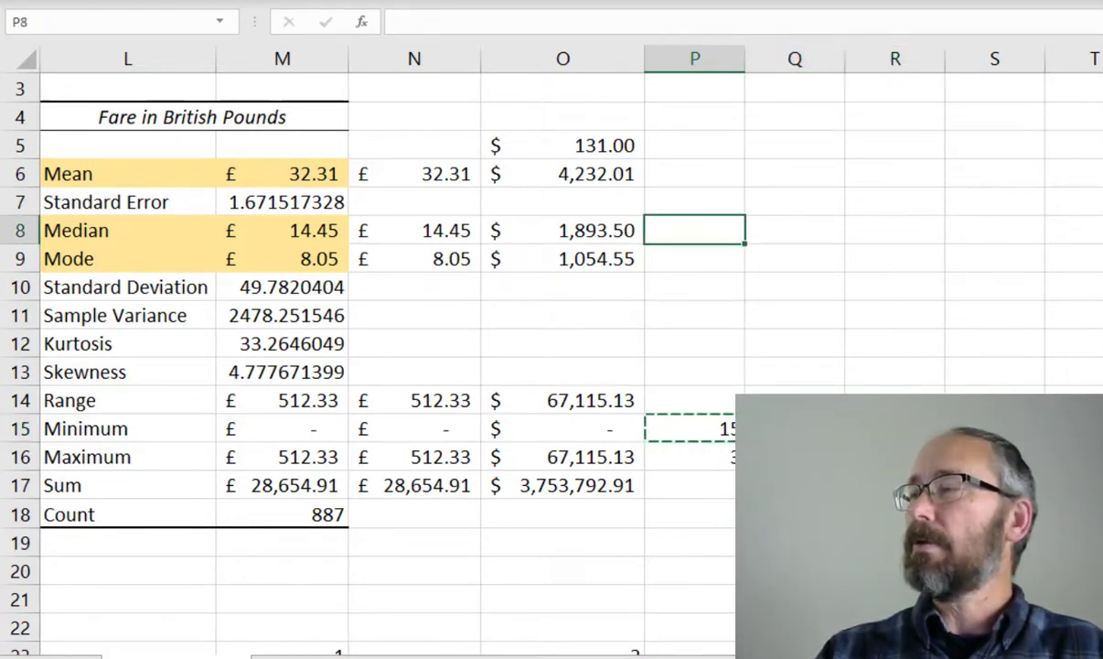
pyautogui.hotkey('ctrl', 'v')
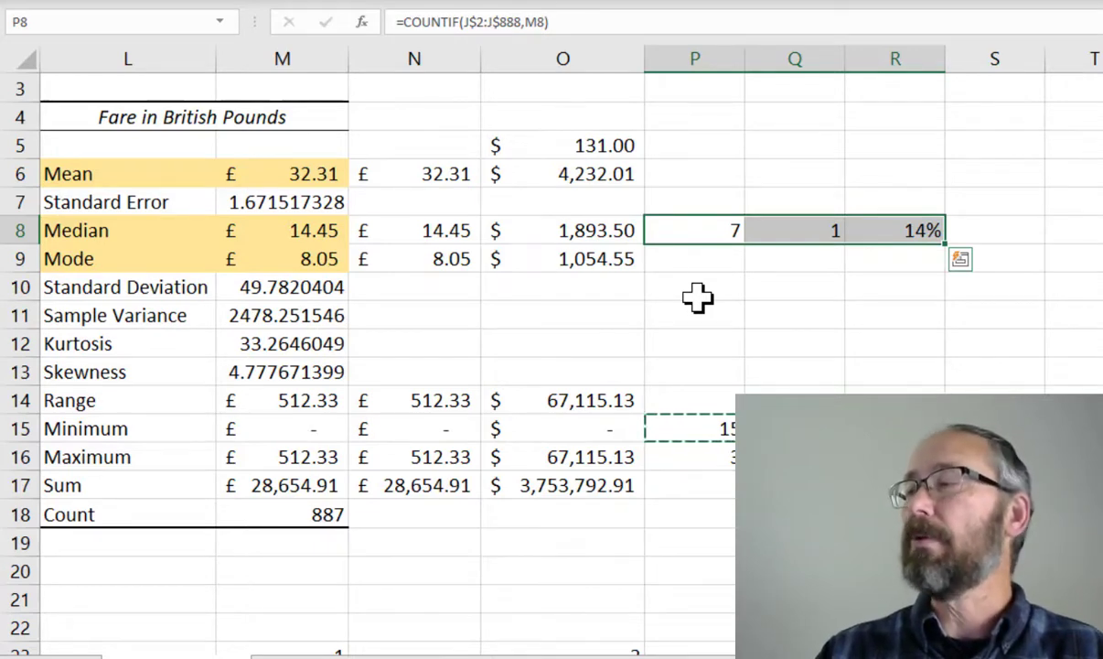
pyautogui.moveTo(946, 244); pyautogui.dragTo(947, 266)
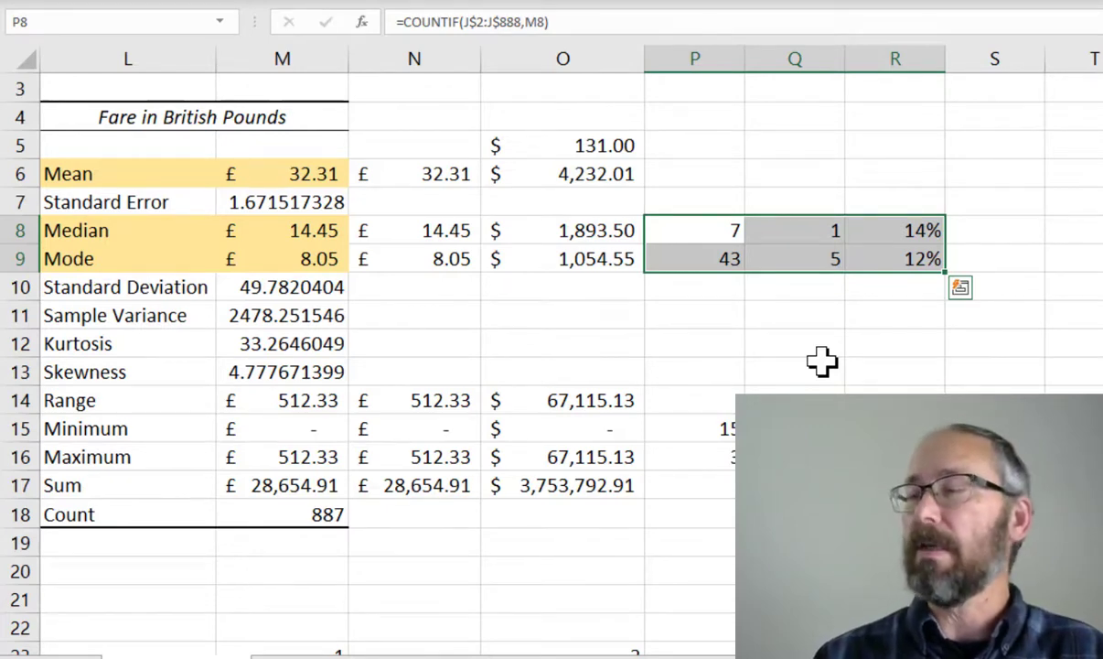
# Apply the £ English (United Kingdom) accounting format to the standard error in M7
pyautogui.click(309, 515)
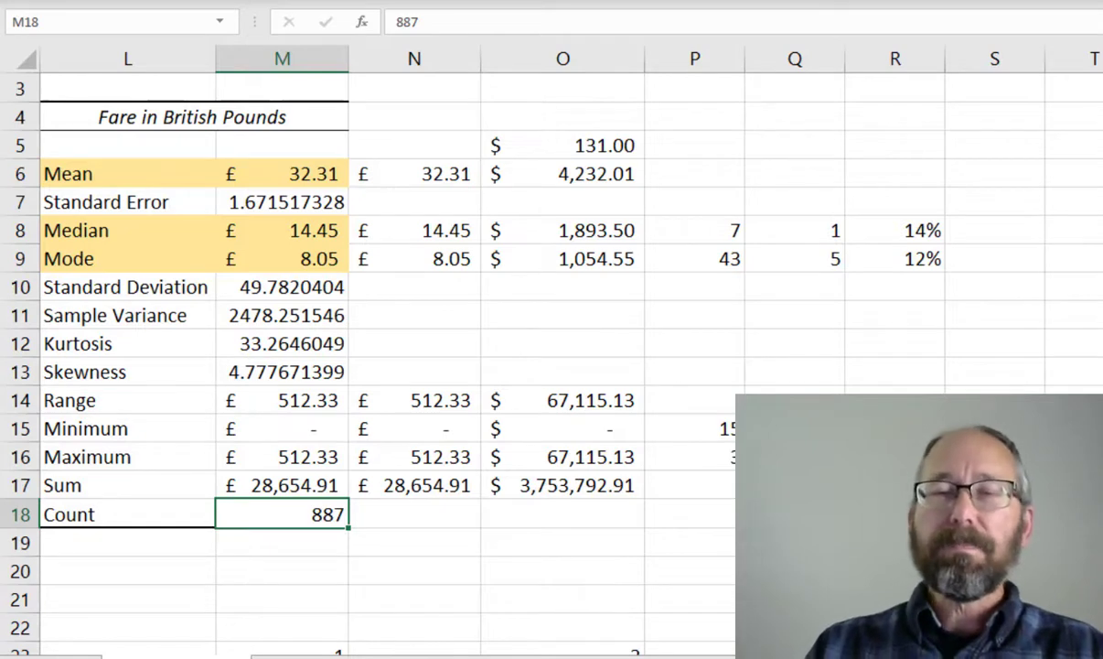
pyautogui.hotkey('alt', 'Tab')
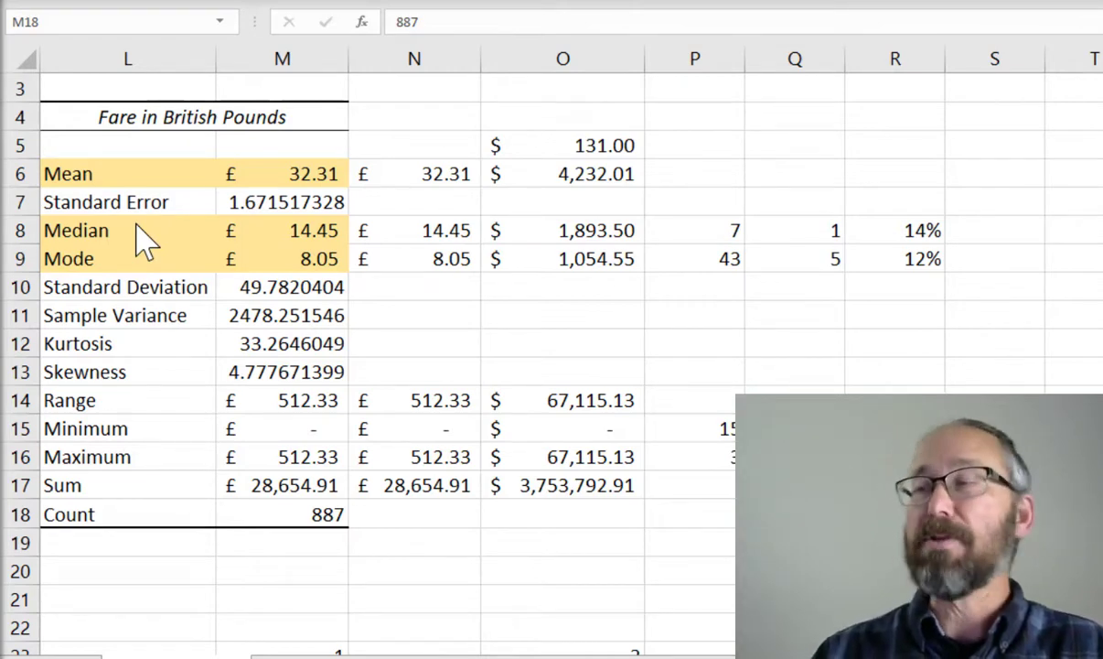
pyautogui.click(275, 203)
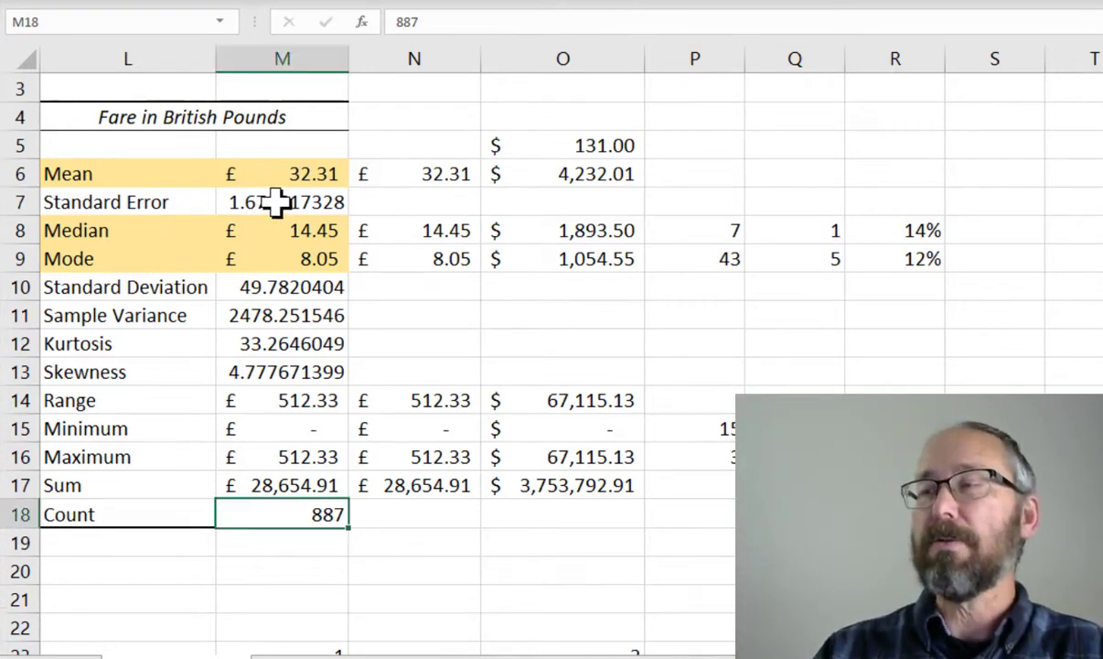
pyautogui.click(275, 203)
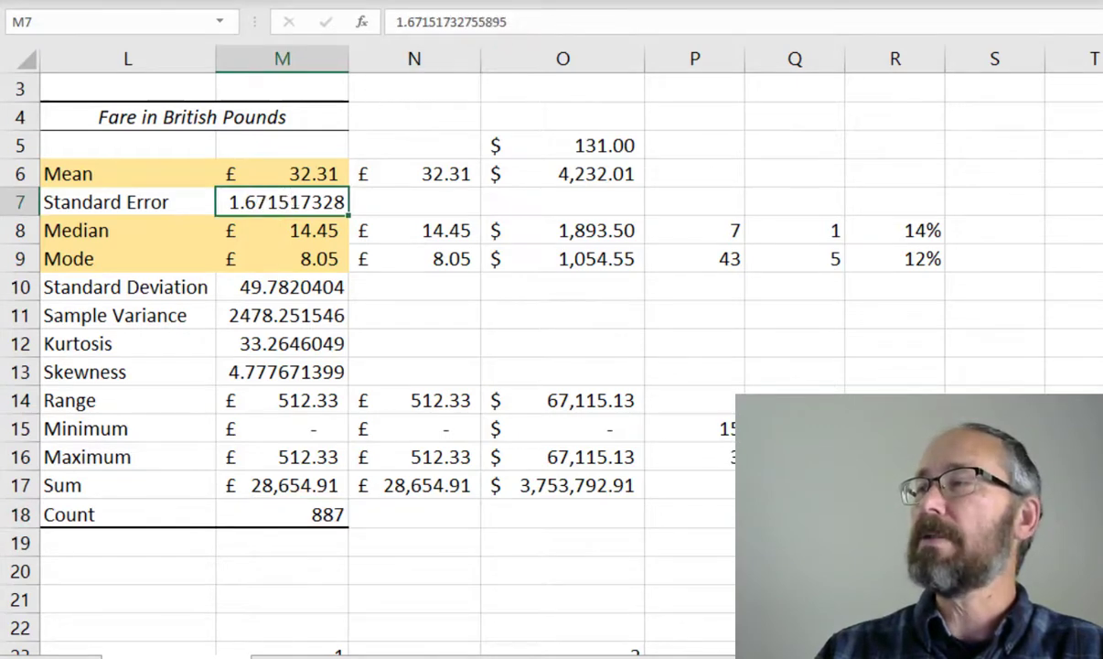
pyautogui.click(650, 0)
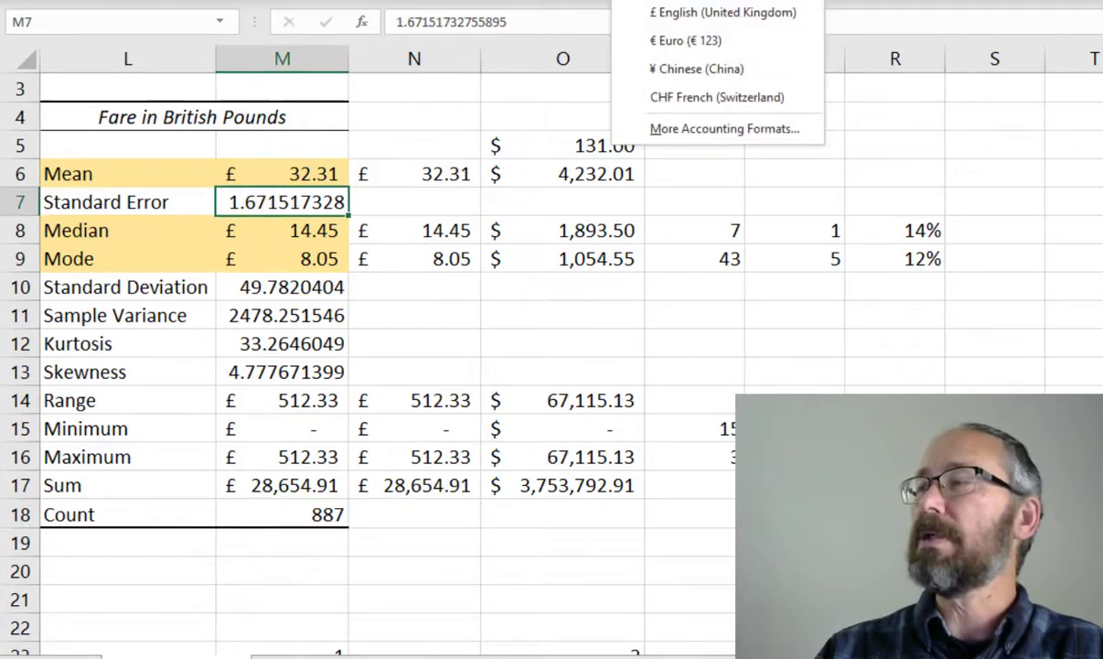
pyautogui.click(688, 15)
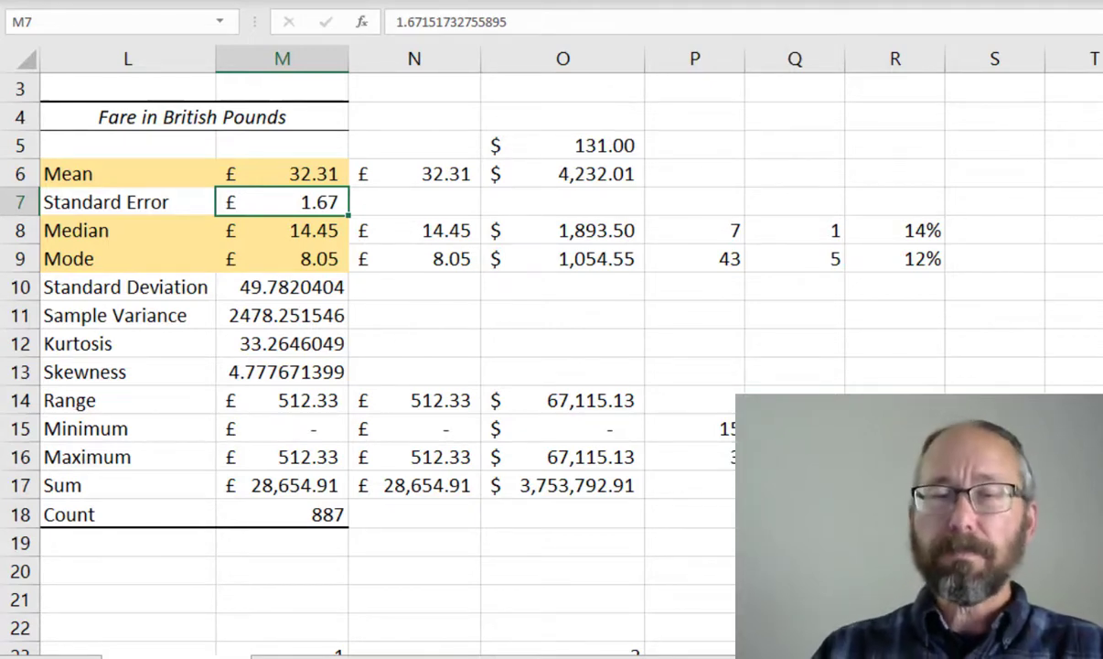
pyautogui.hotkey('alt', 'Tab')
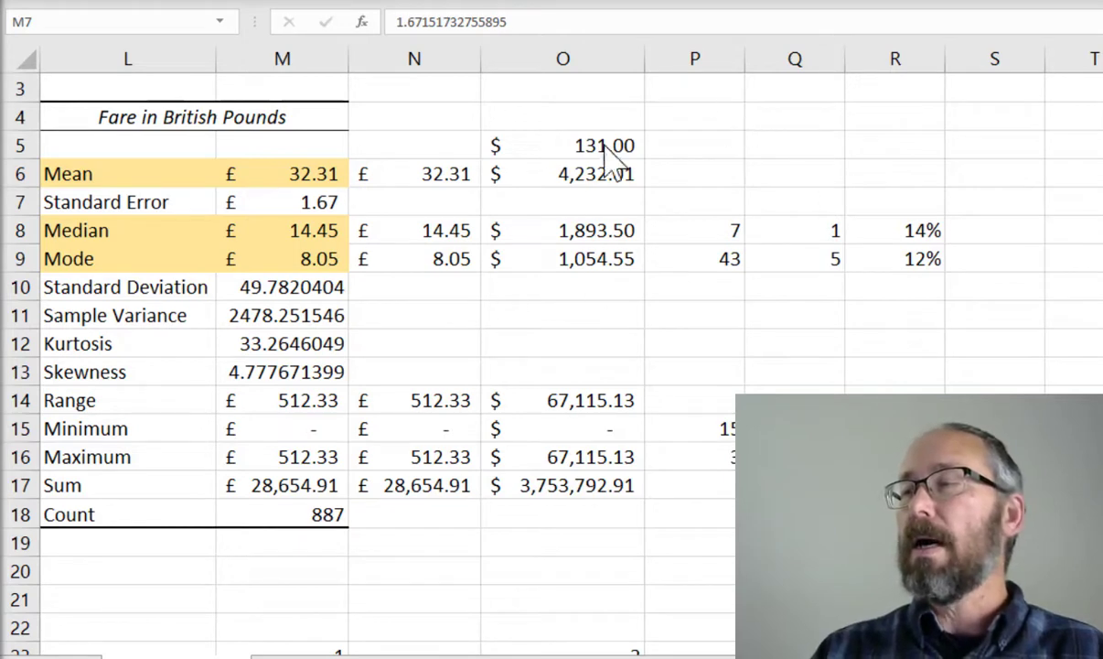
# Enter a standard error formula in N7: =STDEV.S(J2:J888)/SQRT(COUNT(J2:J888))
pyautogui.click(443, 207)
pyautogui.click(443, 205)
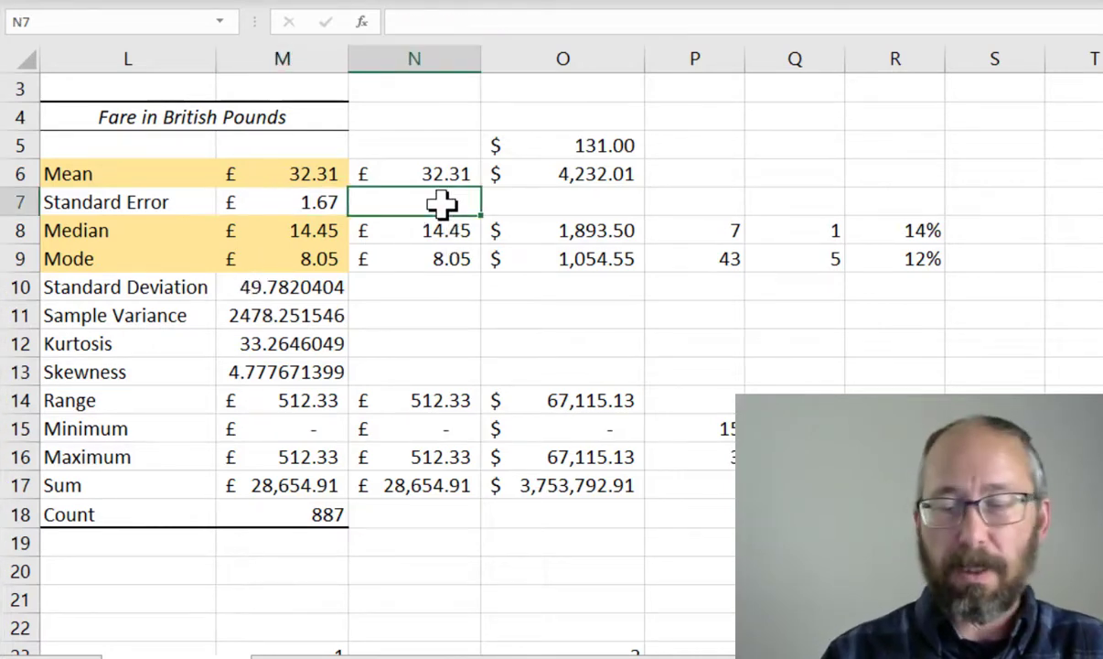
pyautogui.write('=')
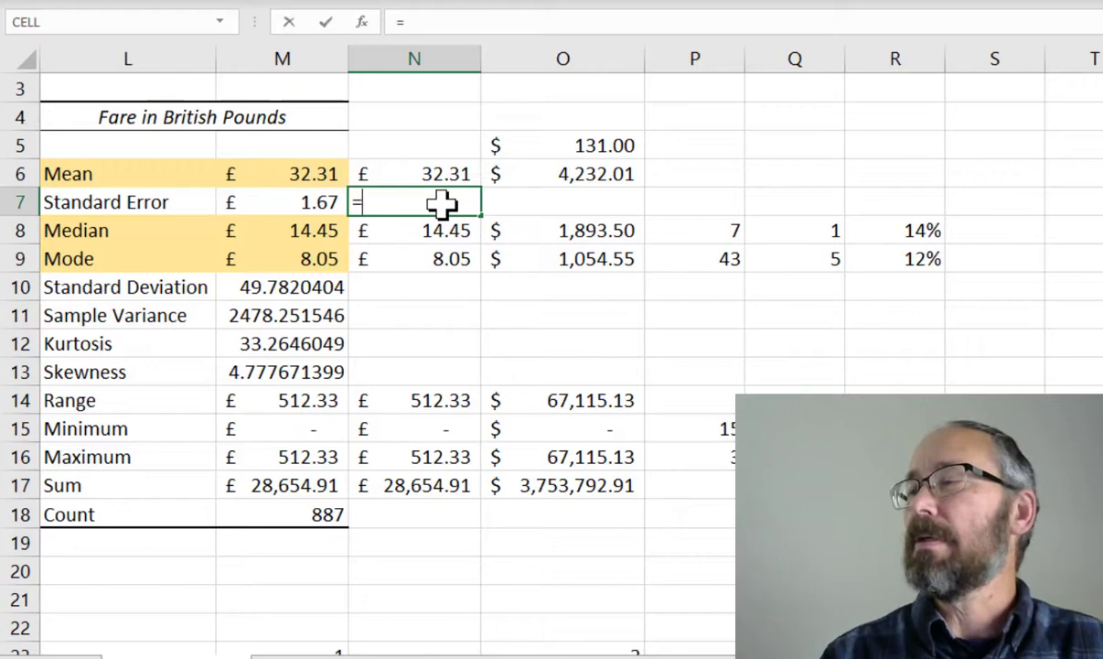
pyautogui.write('st')
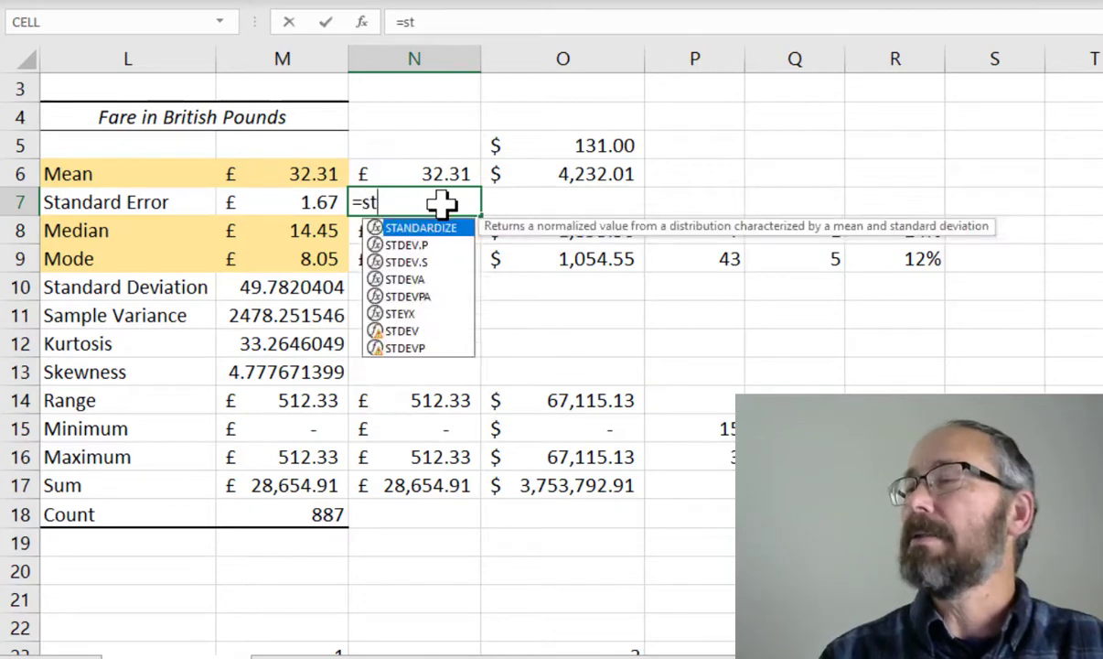
pyautogui.press('Down')
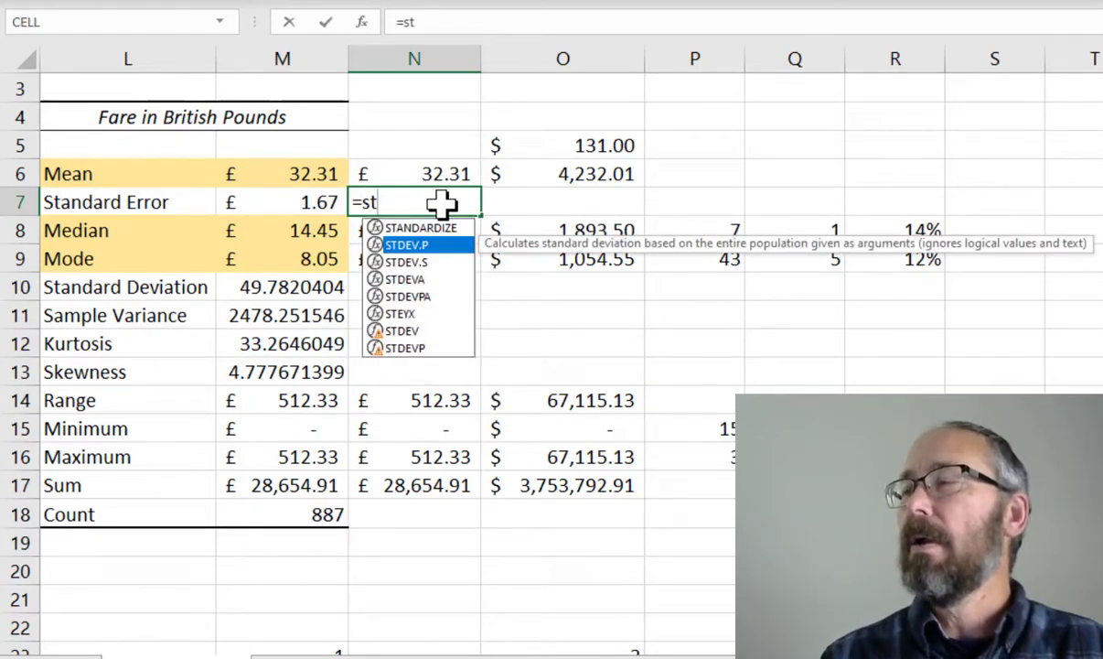
pyautogui.press('Down')
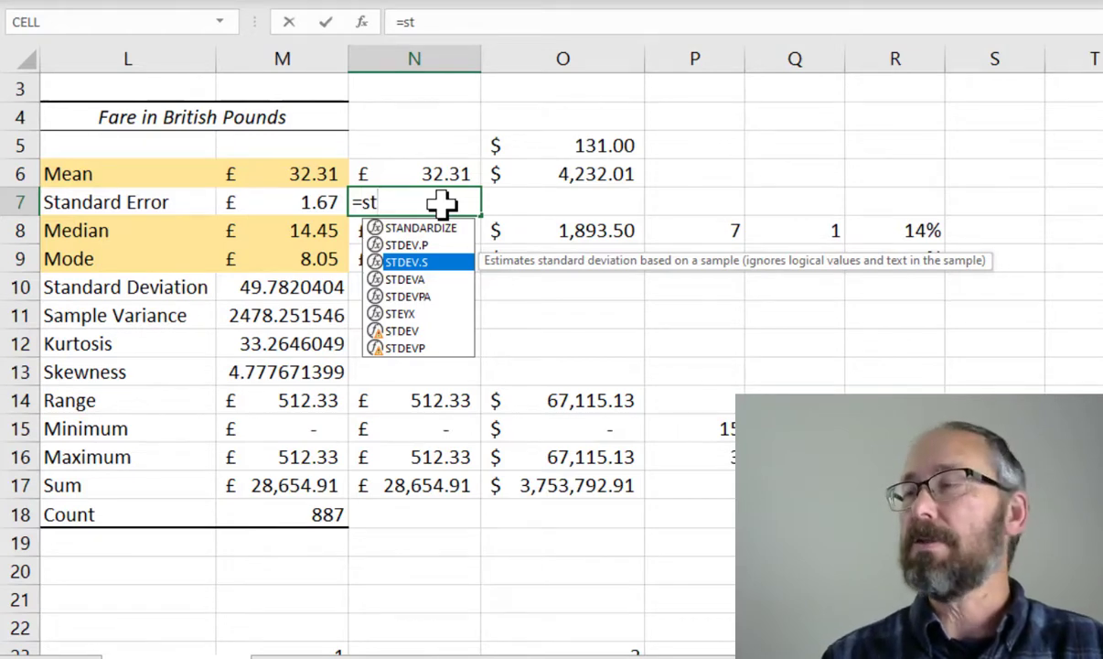
pyautogui.press('Tab')
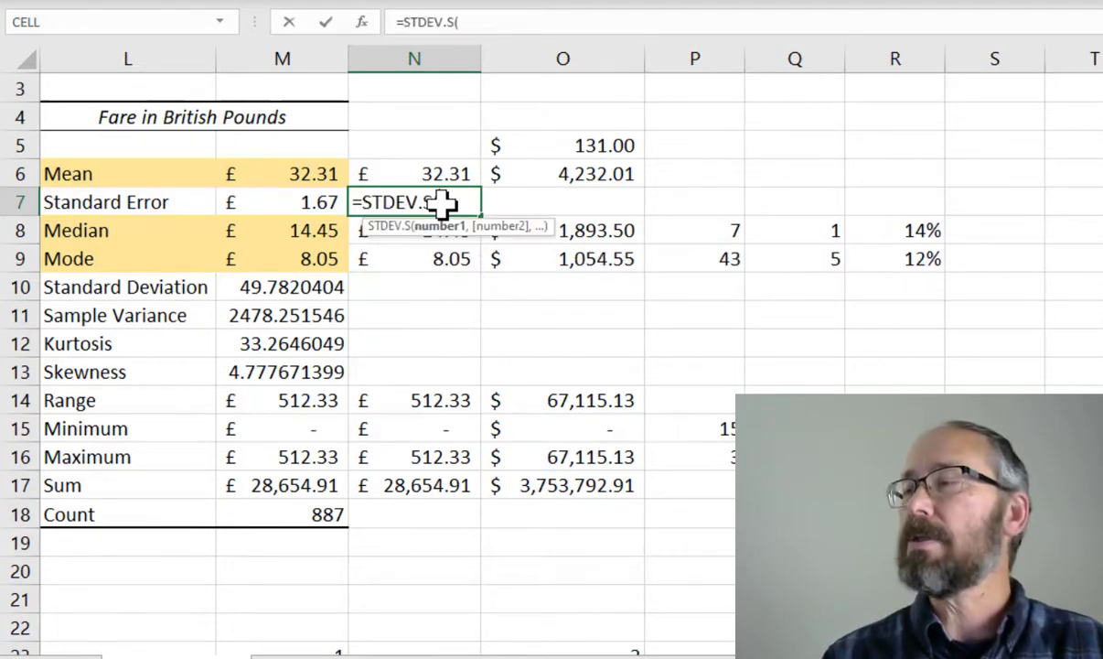
pyautogui.write('J2:')
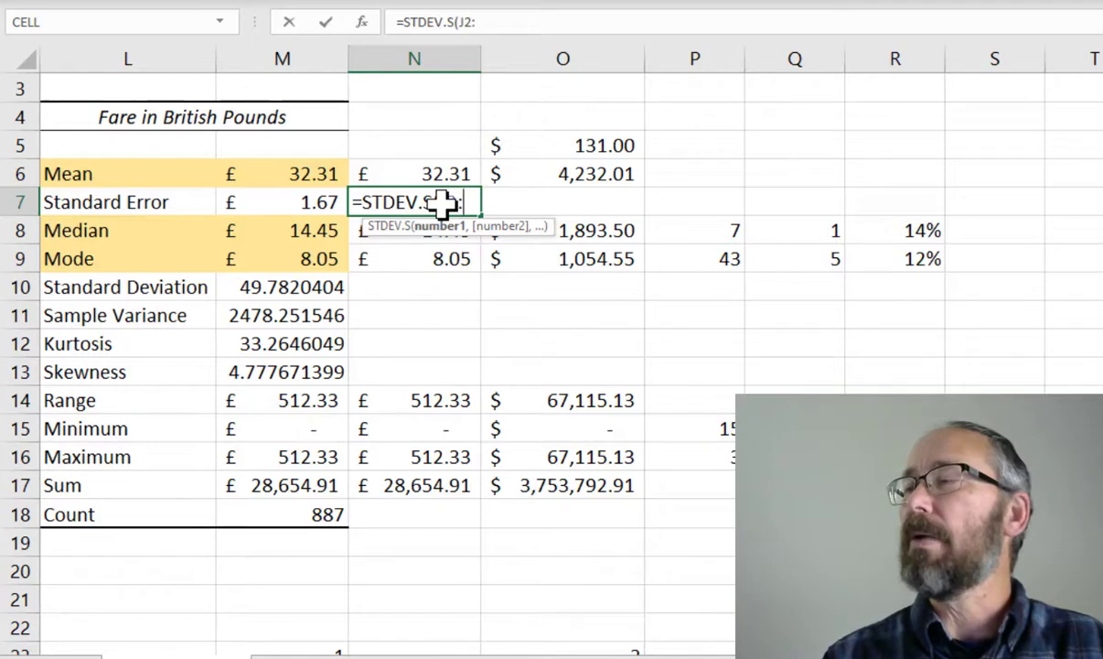
pyautogui.write('J888)')
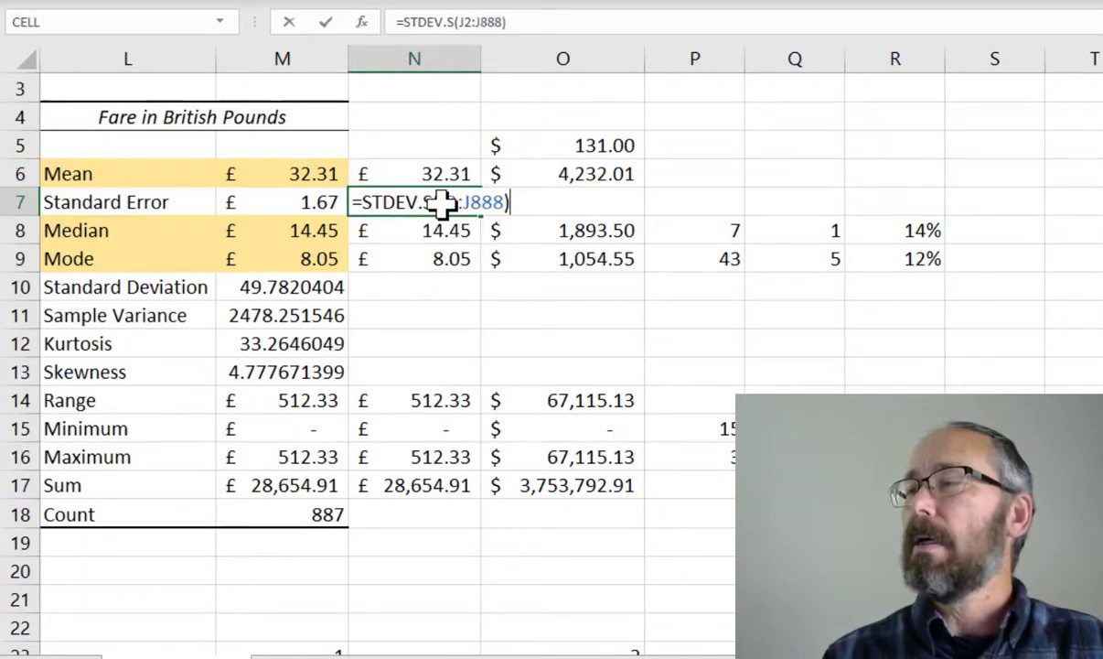
pyautogui.write('/')
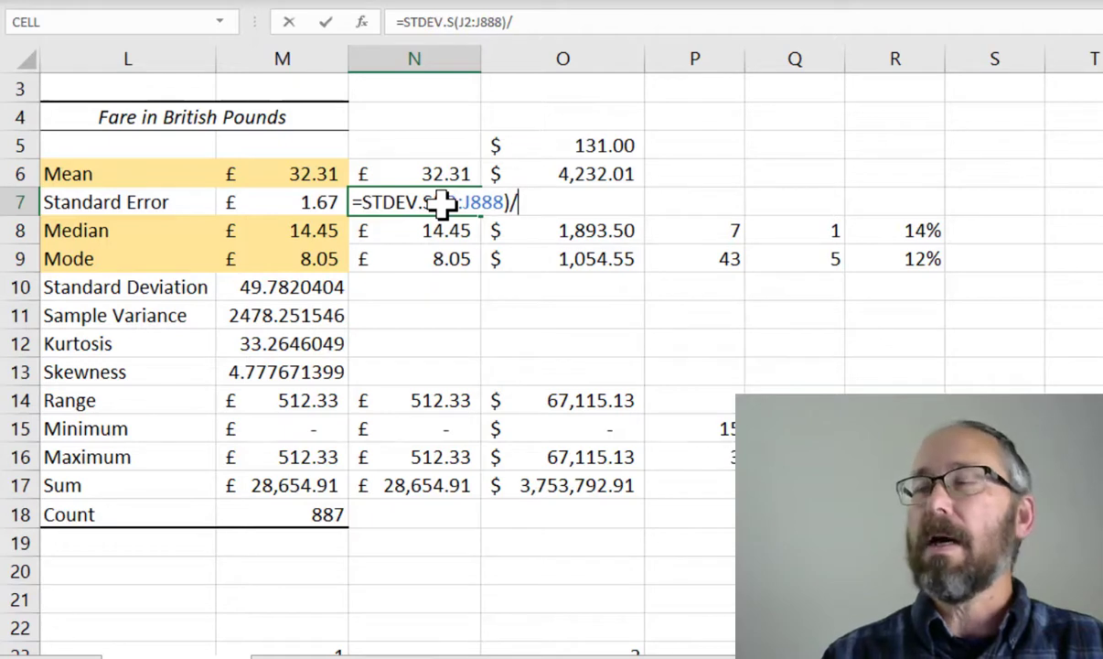
pyautogui.write('SQ')
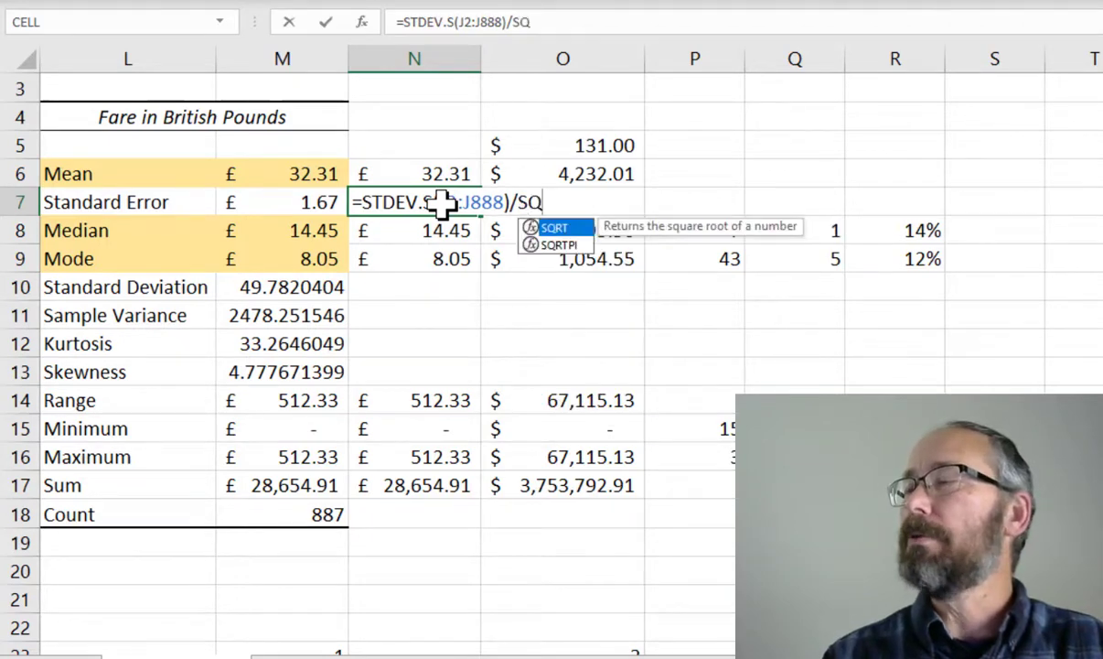
pyautogui.press('Tab')
pyautogui.write('count')
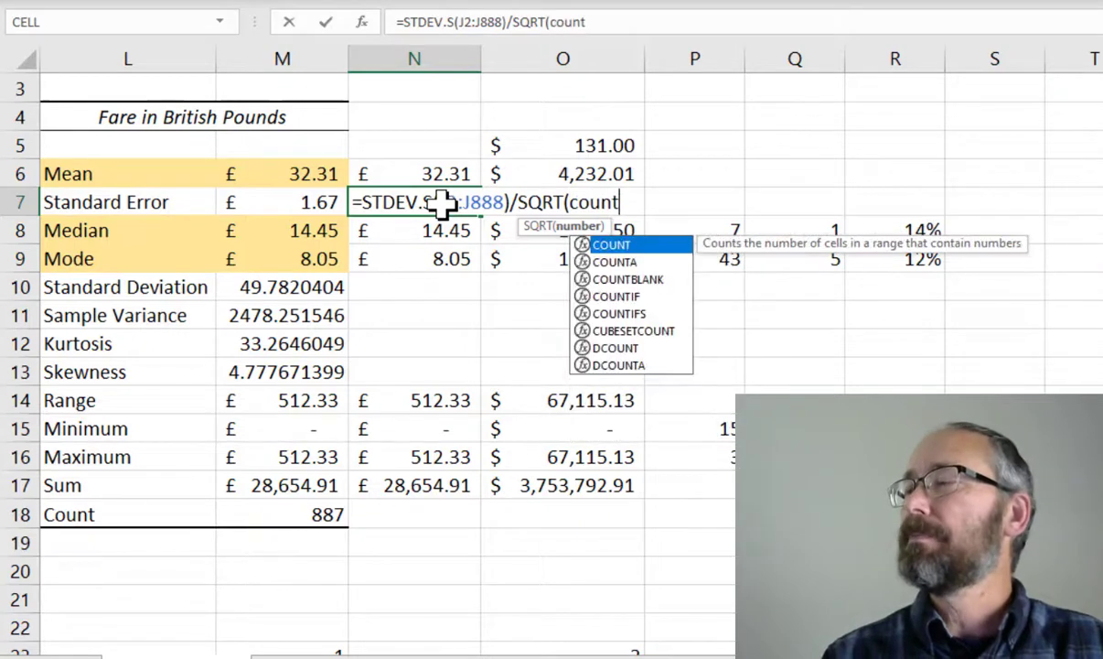
pyautogui.press('Tab')
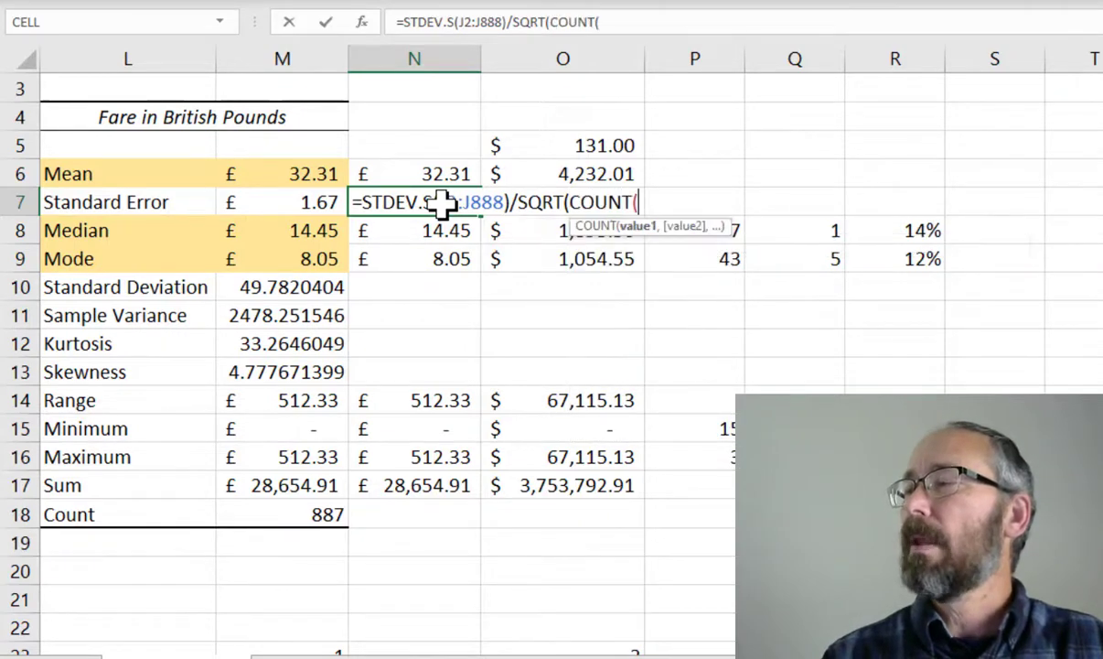
pyautogui.write('J')
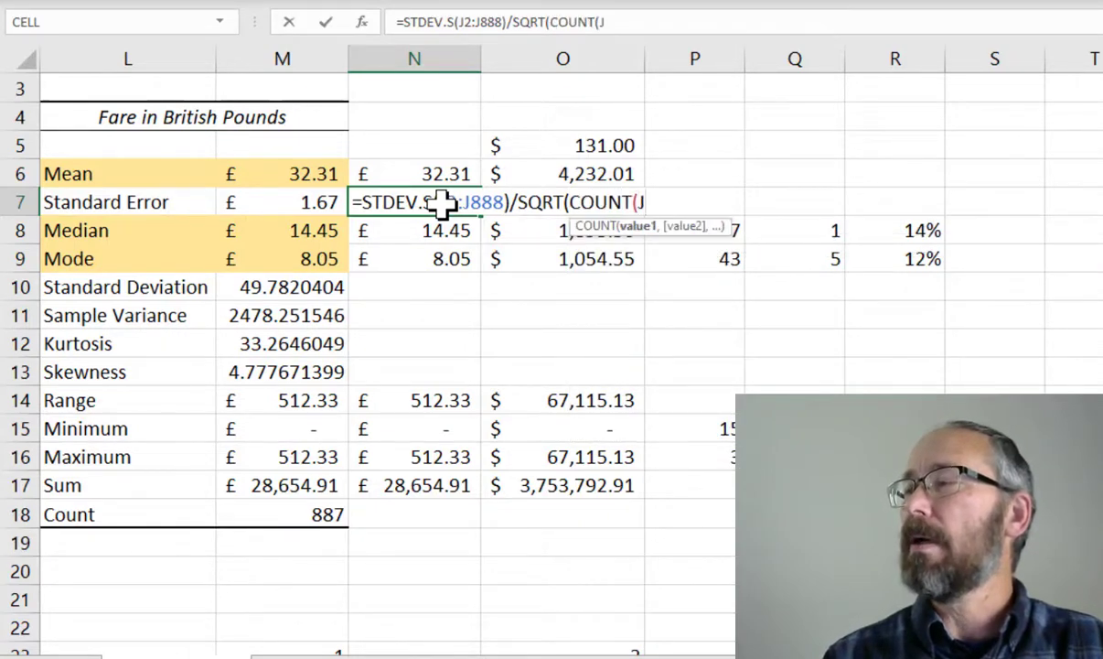
pyautogui.write('2:J')
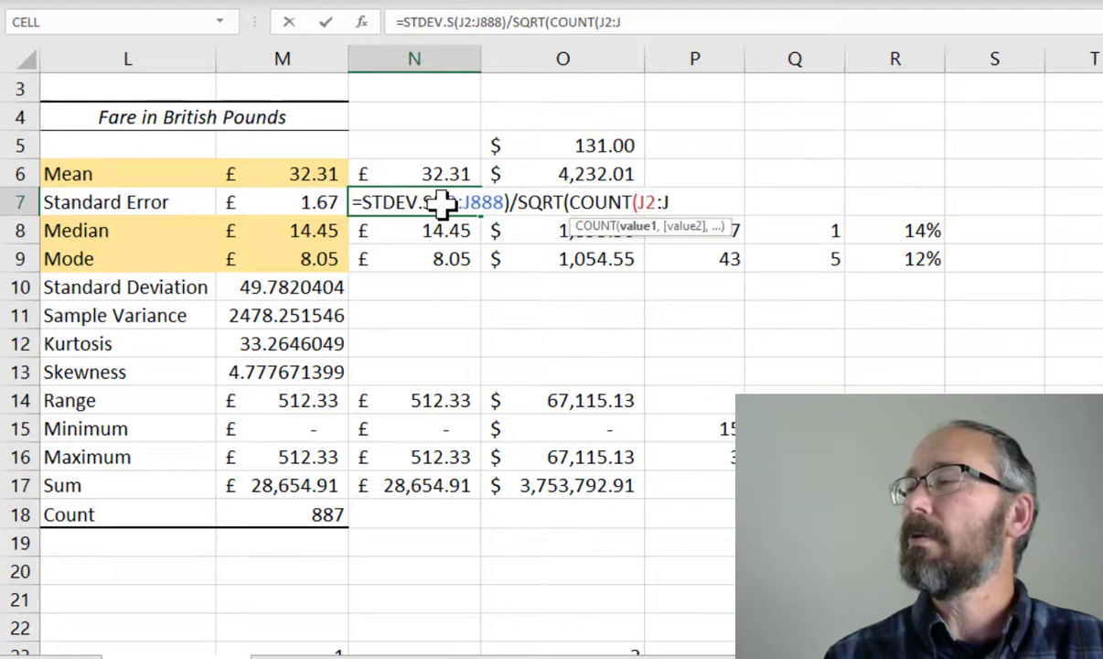
pyautogui.write('888)')
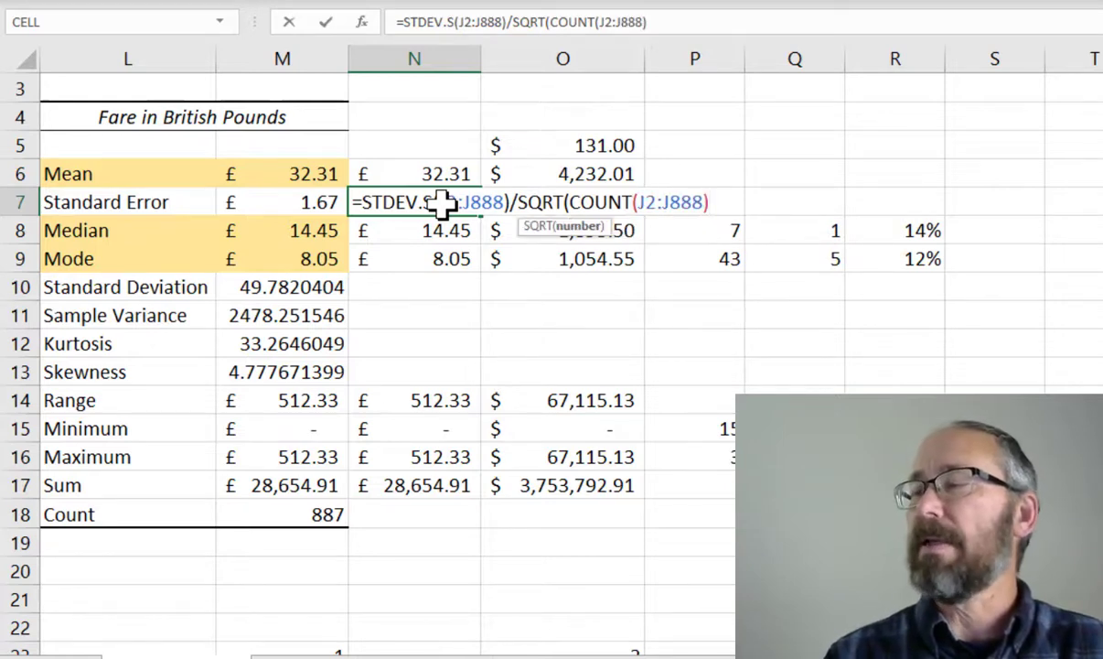
pyautogui.write(')')
pyautogui.press('Return')
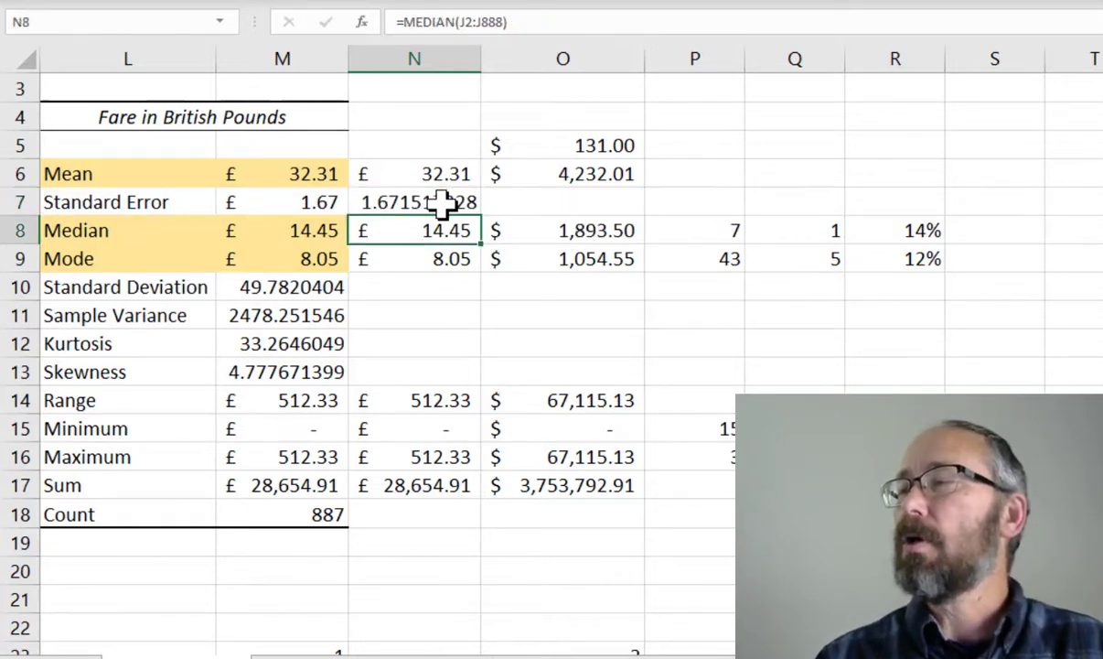
pyautogui.click(442, 203)
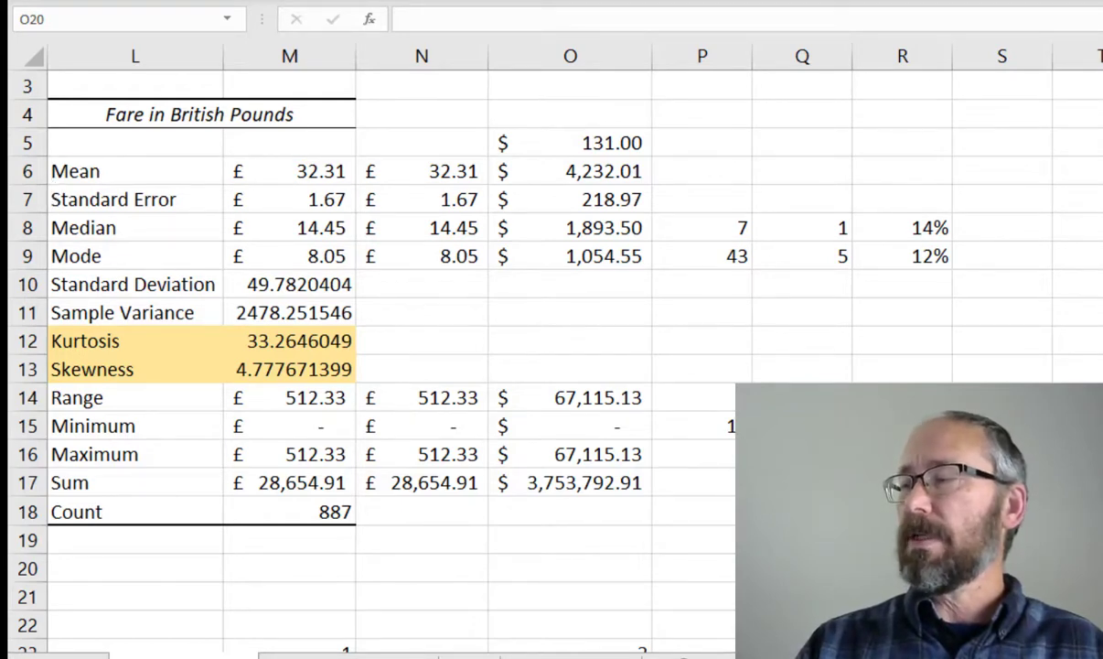
# Switch to the web browser and open the Normal Distribution 68-95-99.7 rule image from the image search results
pyautogui.hotkey('alt', 'Tab')
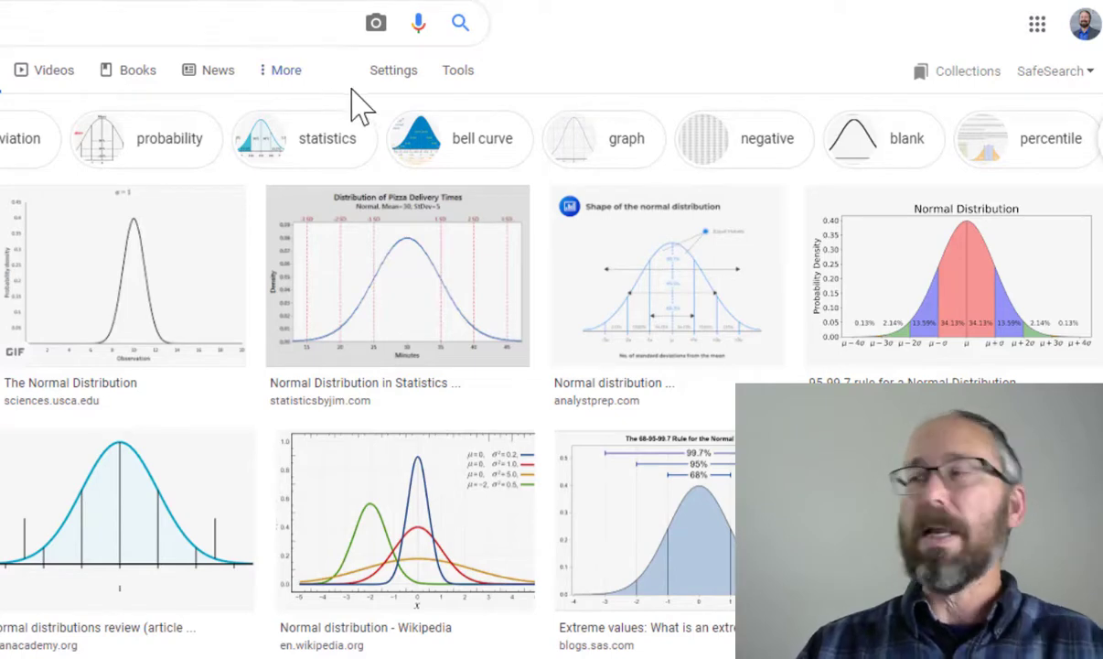
pyautogui.click(952, 315)
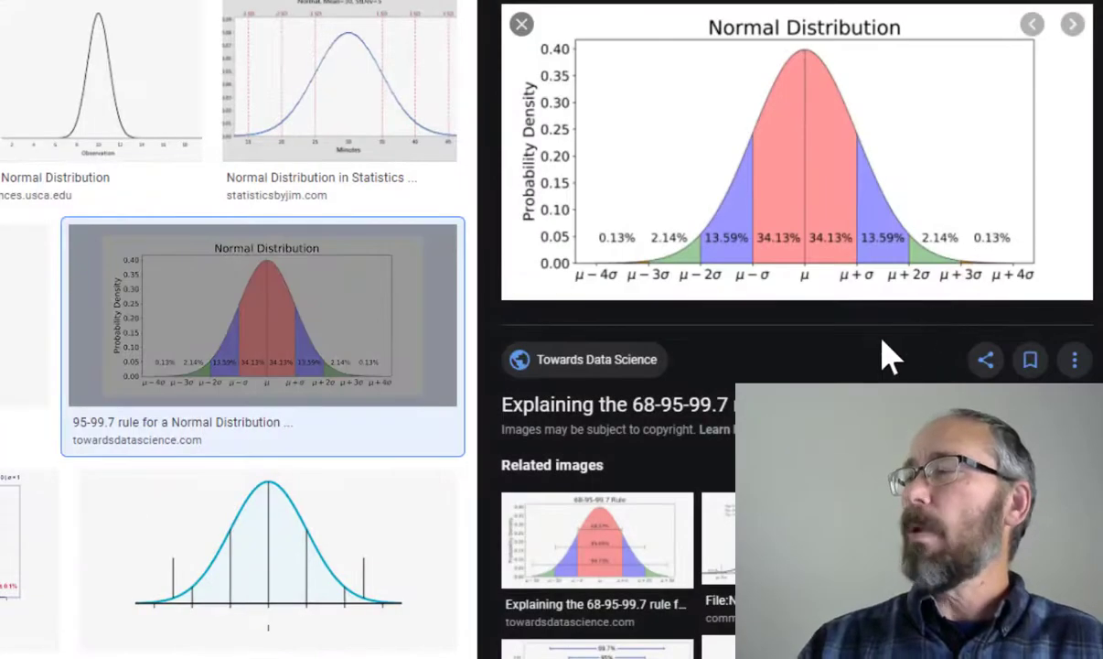
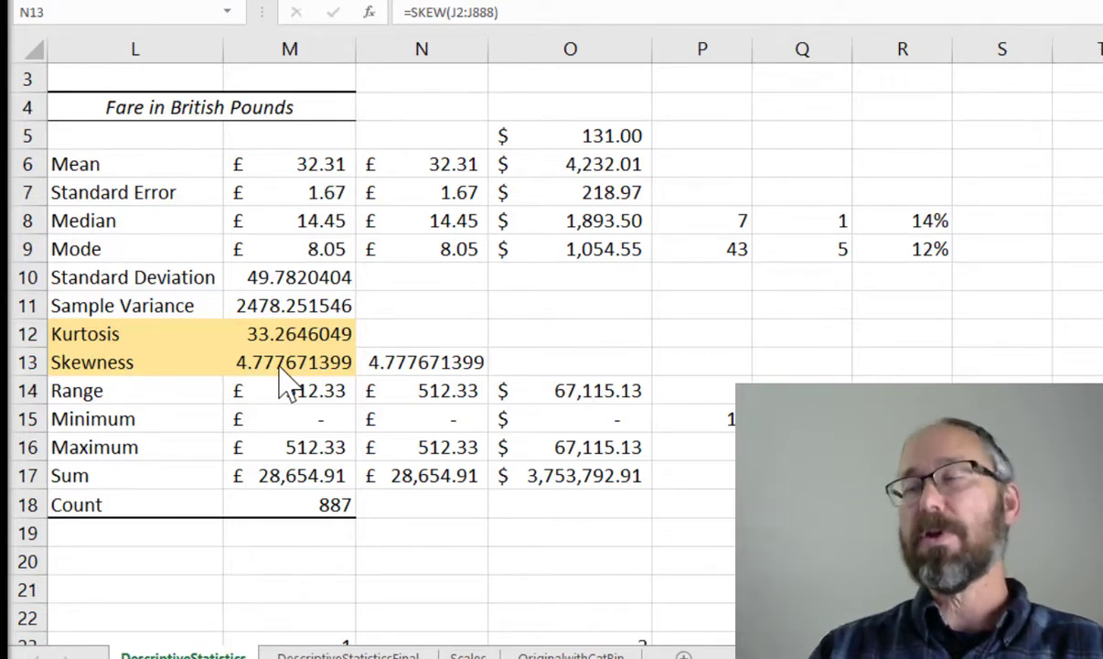
# Enter a kurtosis formula in N12: =KURT(J2:J888)
pyautogui.click(440, 328)
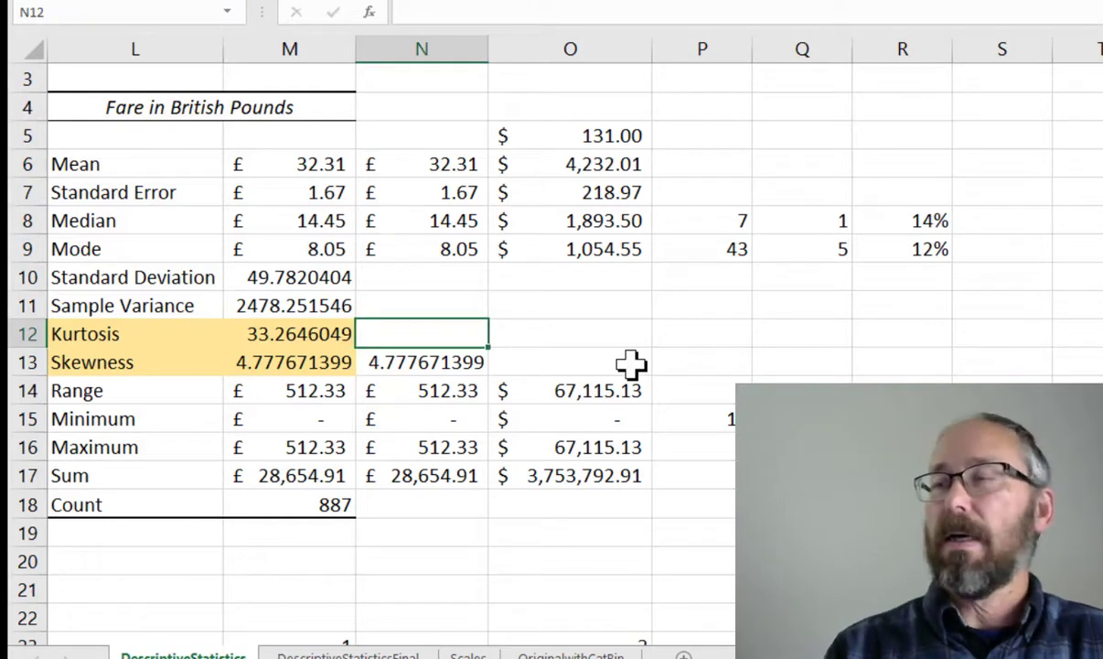
pyautogui.write('=kur')
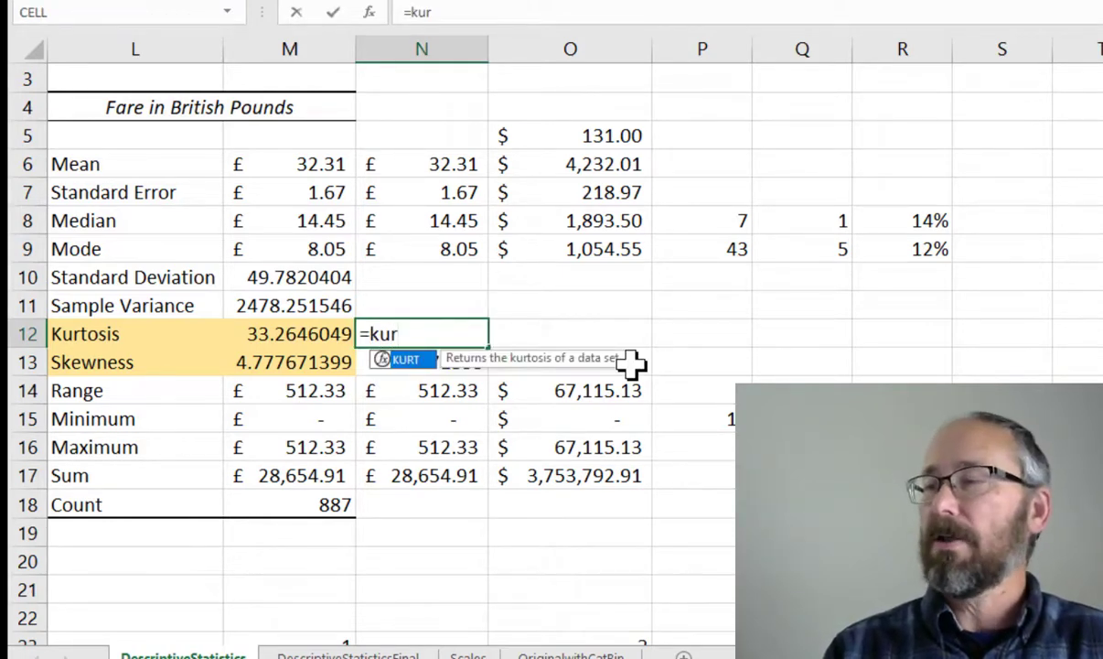
pyautogui.press('Tab')
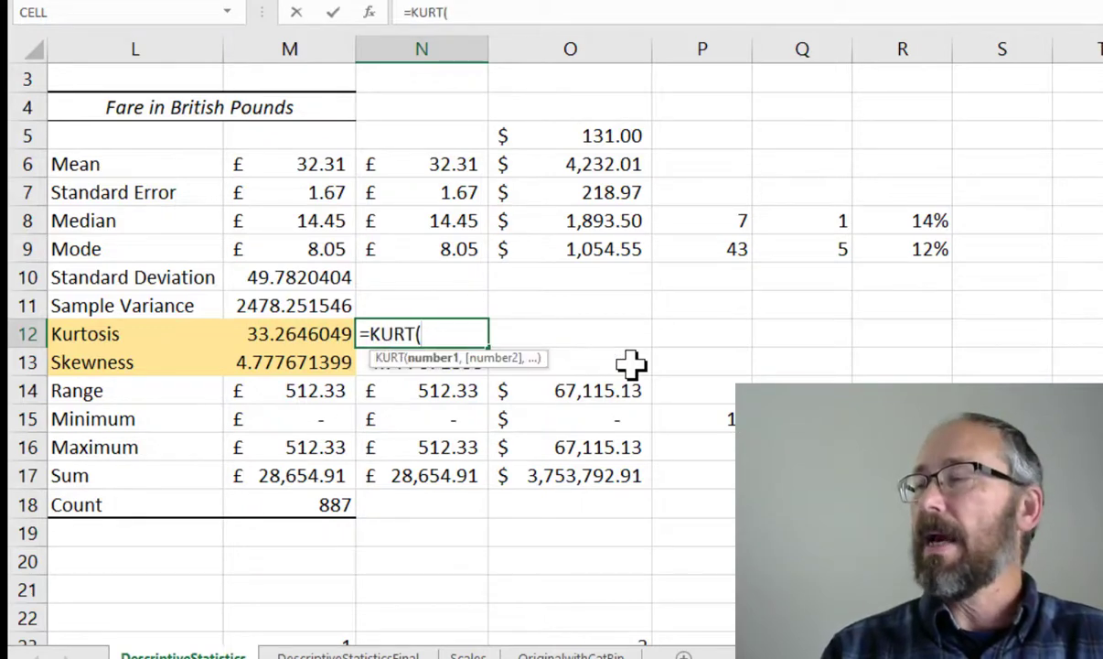
pyautogui.write('J2:J88')
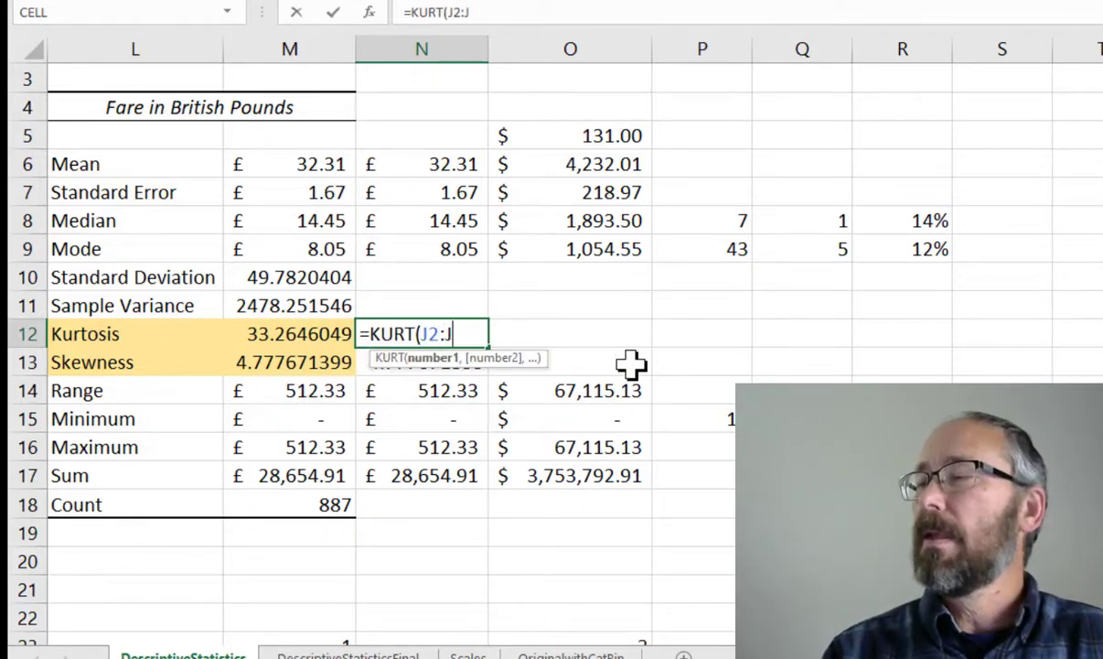
pyautogui.write('8')
pyautogui.press('Return')
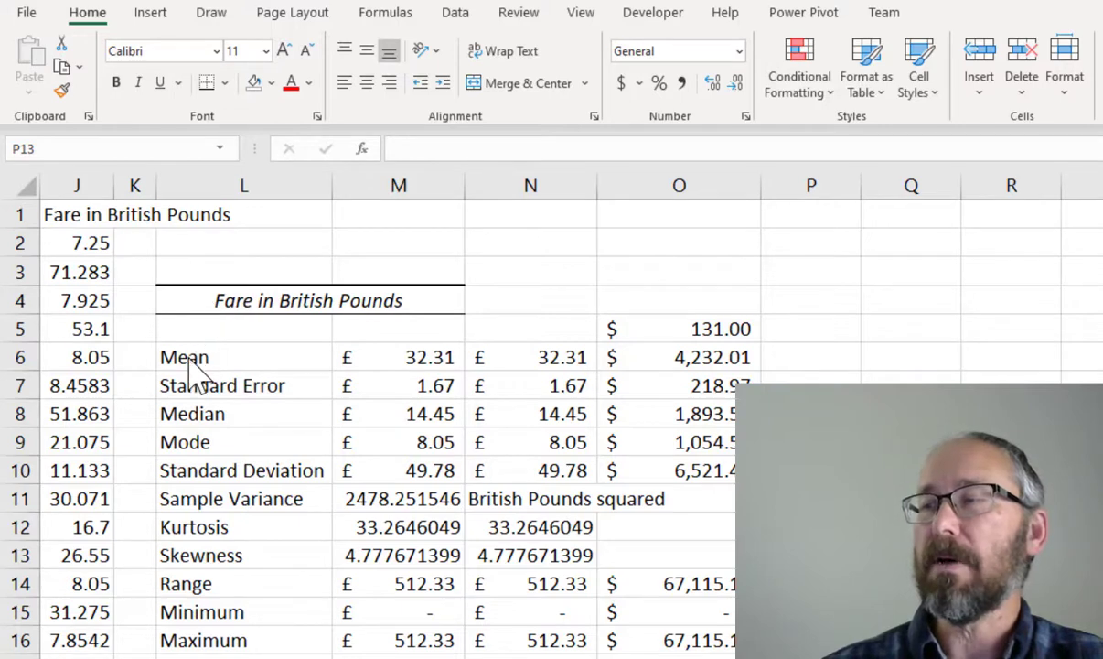
# Examine the descriptive statistics table, focusing on the kurtosis and skewness values
pyautogui.moveTo(298, 360); pyautogui.dragTo(373, 654)
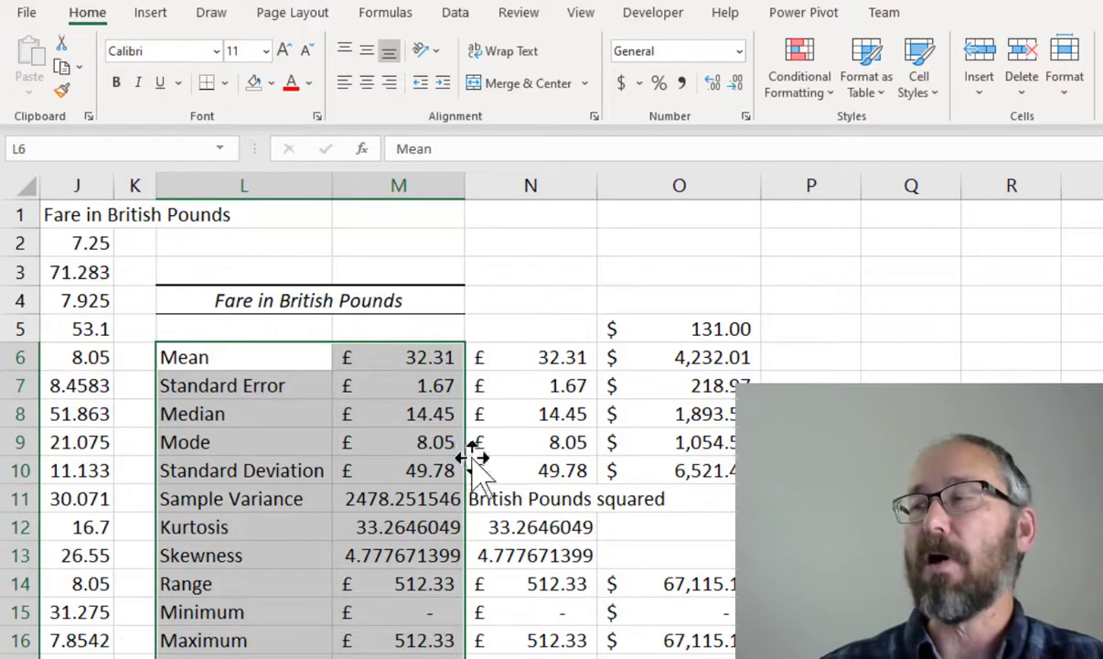
pyautogui.moveTo(504, 364); pyautogui.dragTo(518, 655)
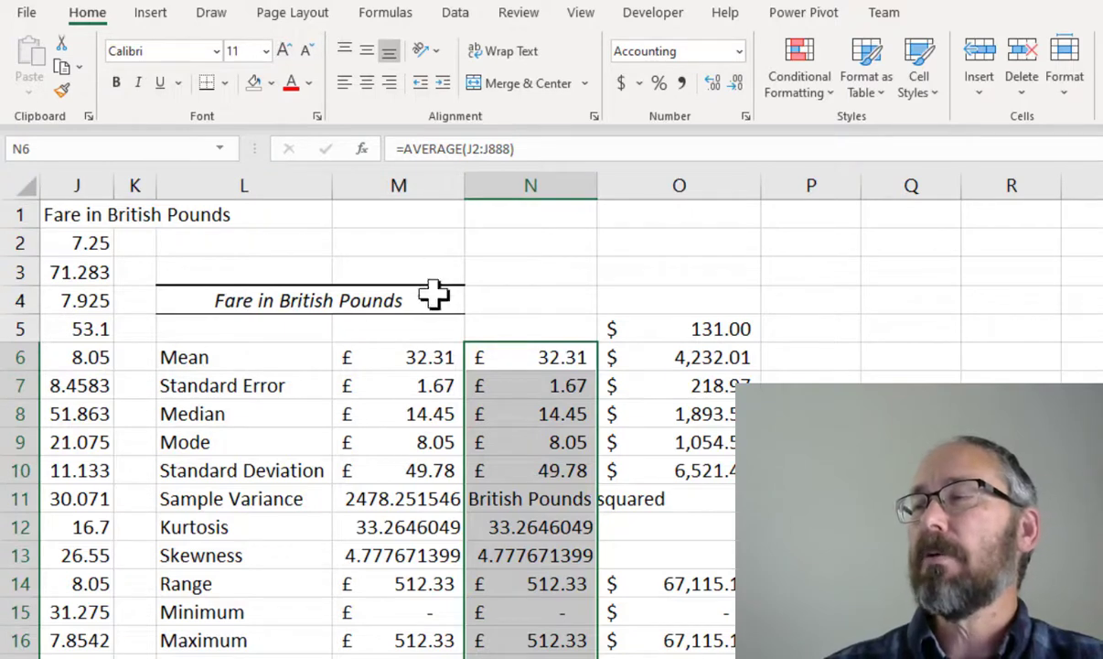
pyautogui.click(277, 554)
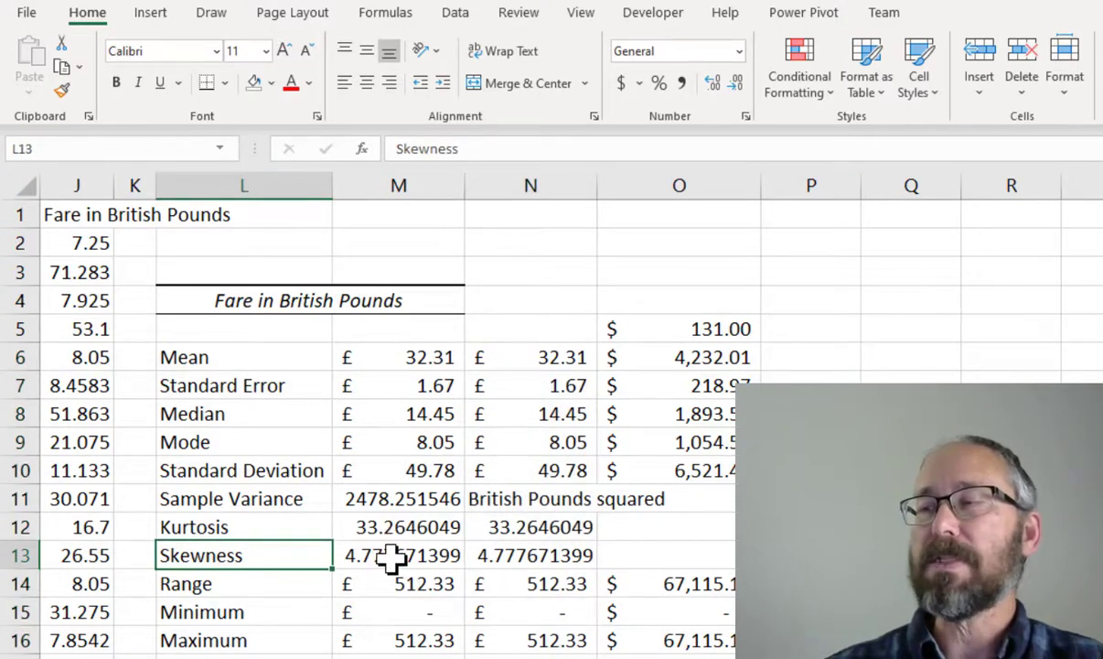
pyautogui.click(392, 555)
pyautogui.click(364, 531)
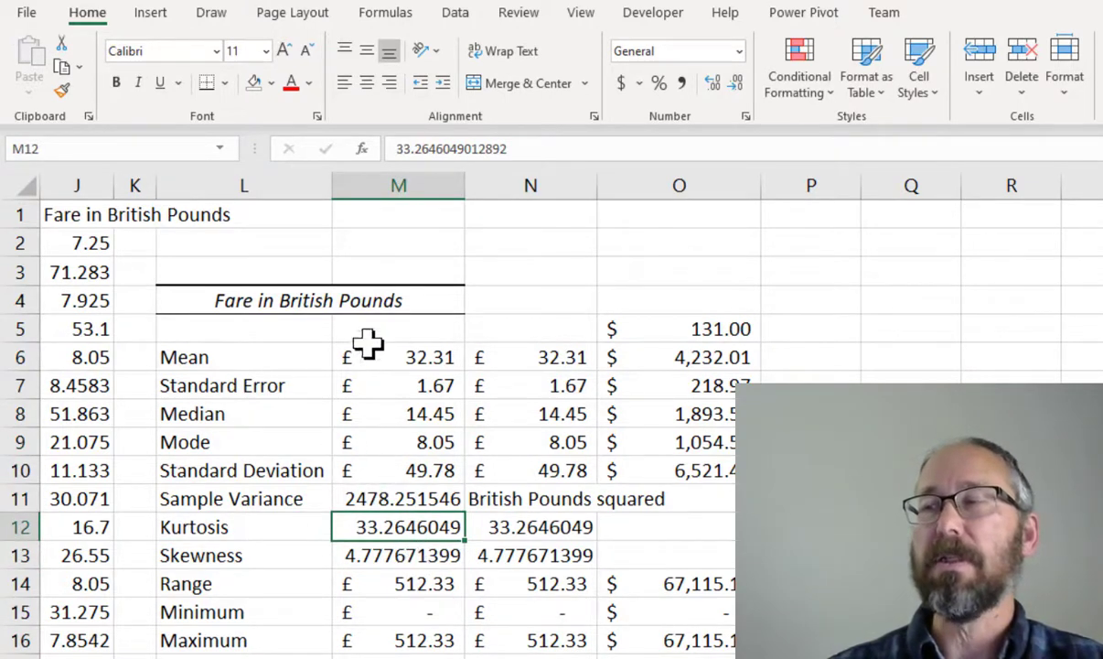
# Insert a recommended Pareto chart for the fares in column J
pyautogui.click(76, 184)
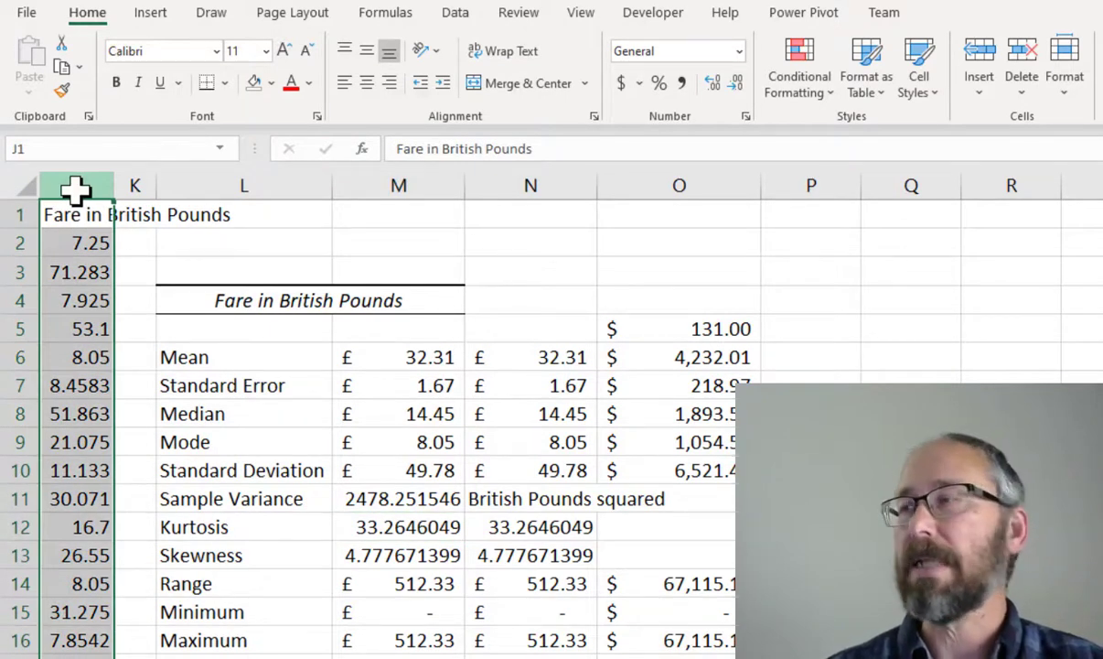
pyautogui.click(151, 13)
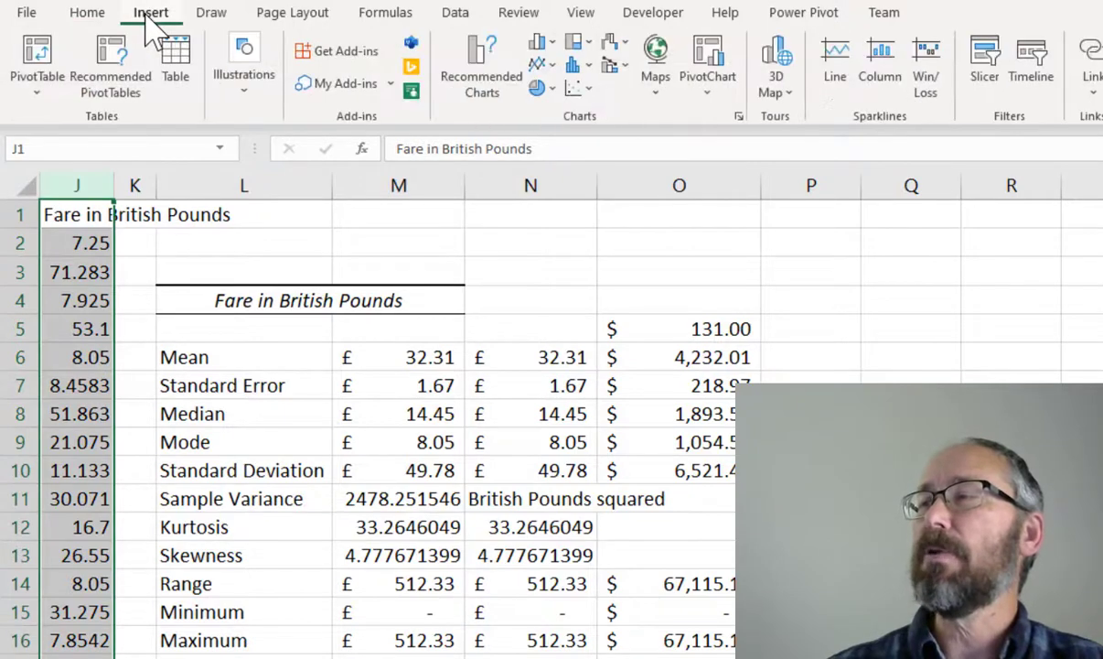
pyautogui.click(478, 84)
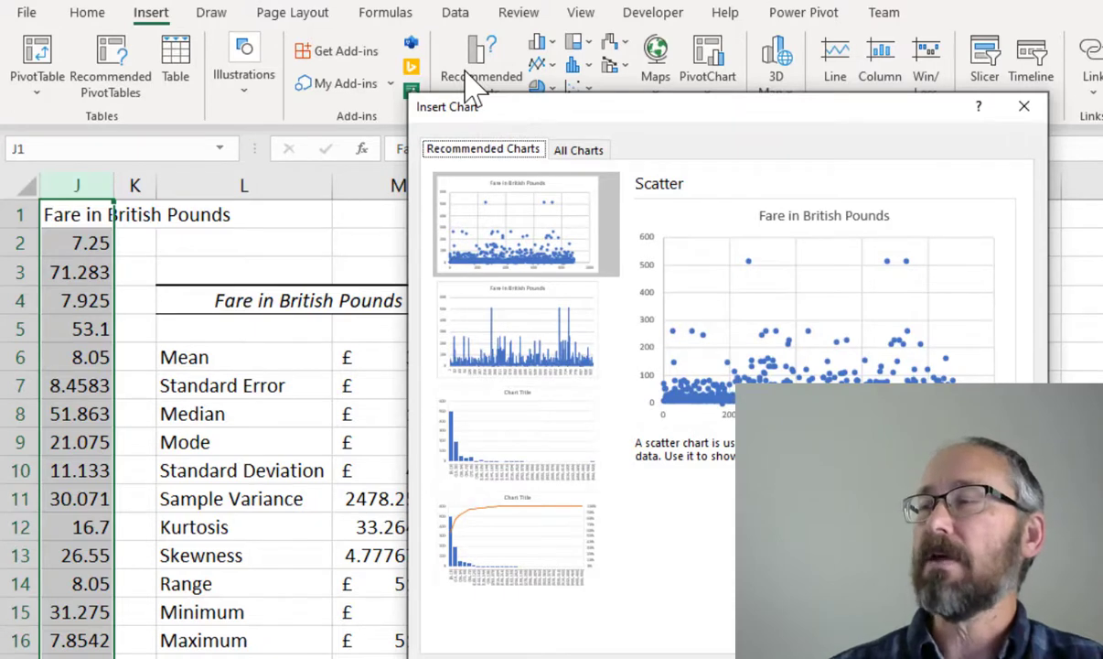
pyautogui.click(507, 549)
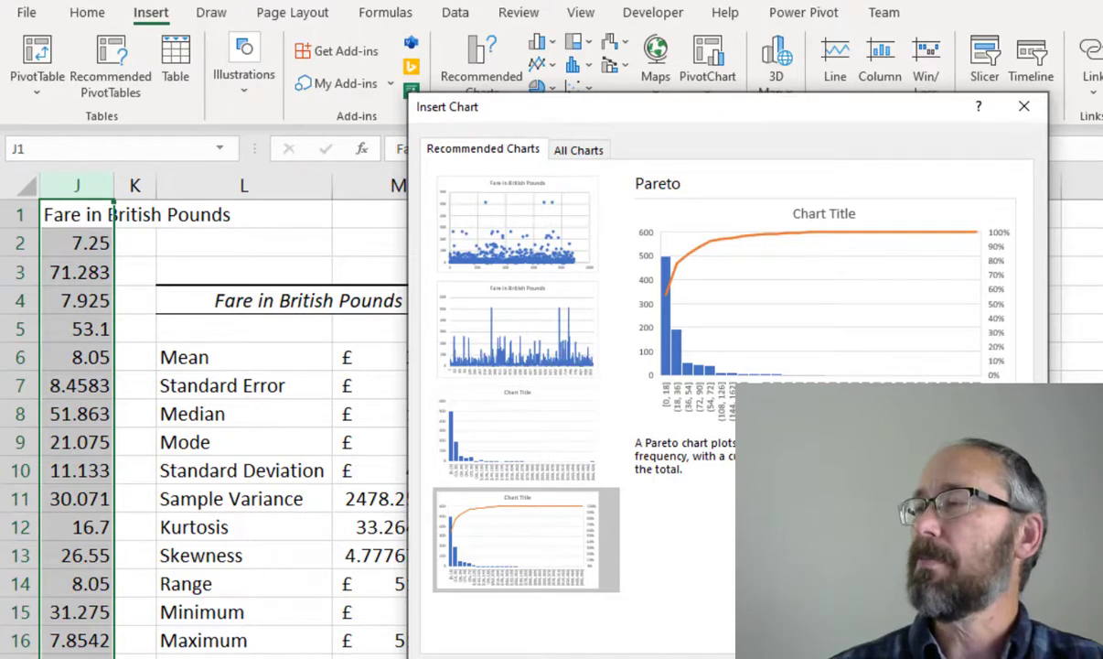
pyautogui.click(922, 657)
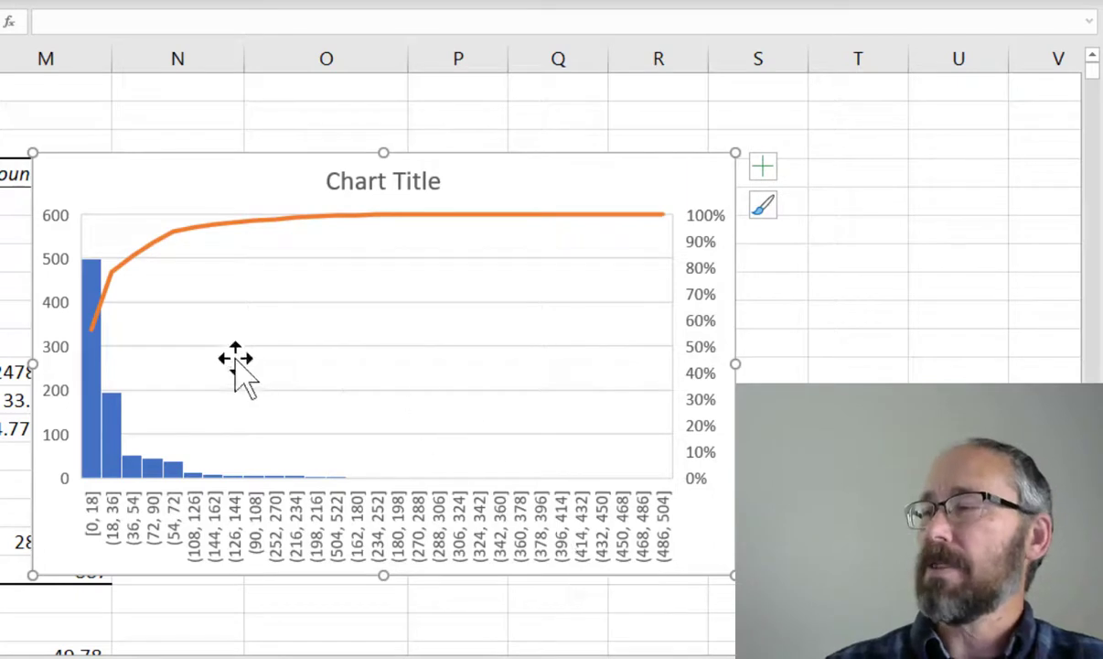
pyautogui.moveTo(99, 346)
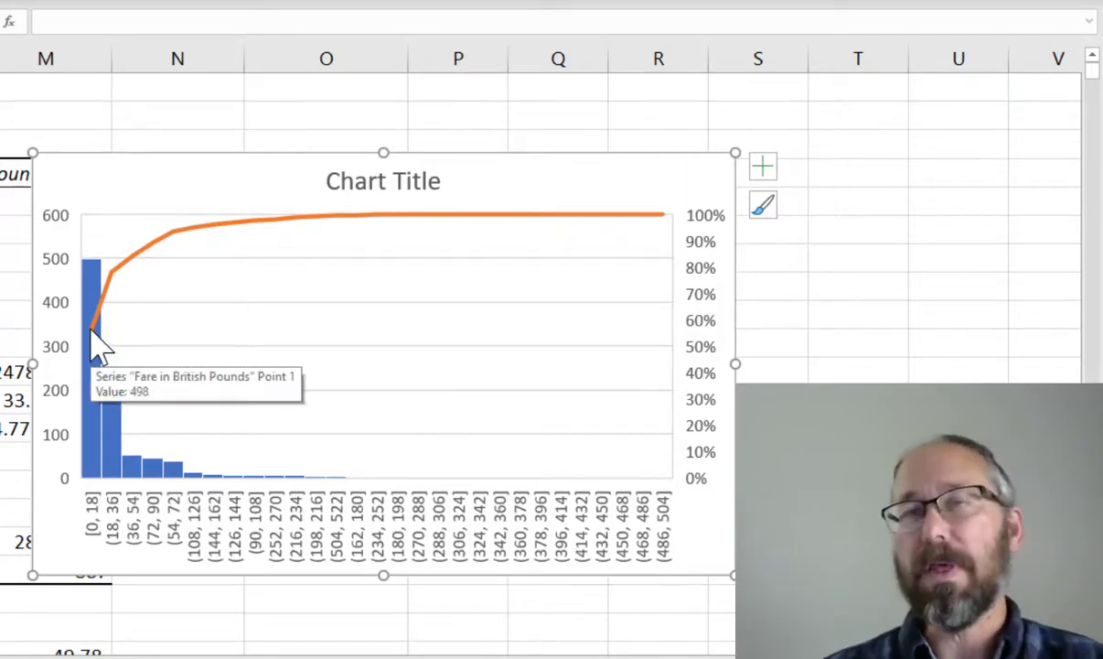